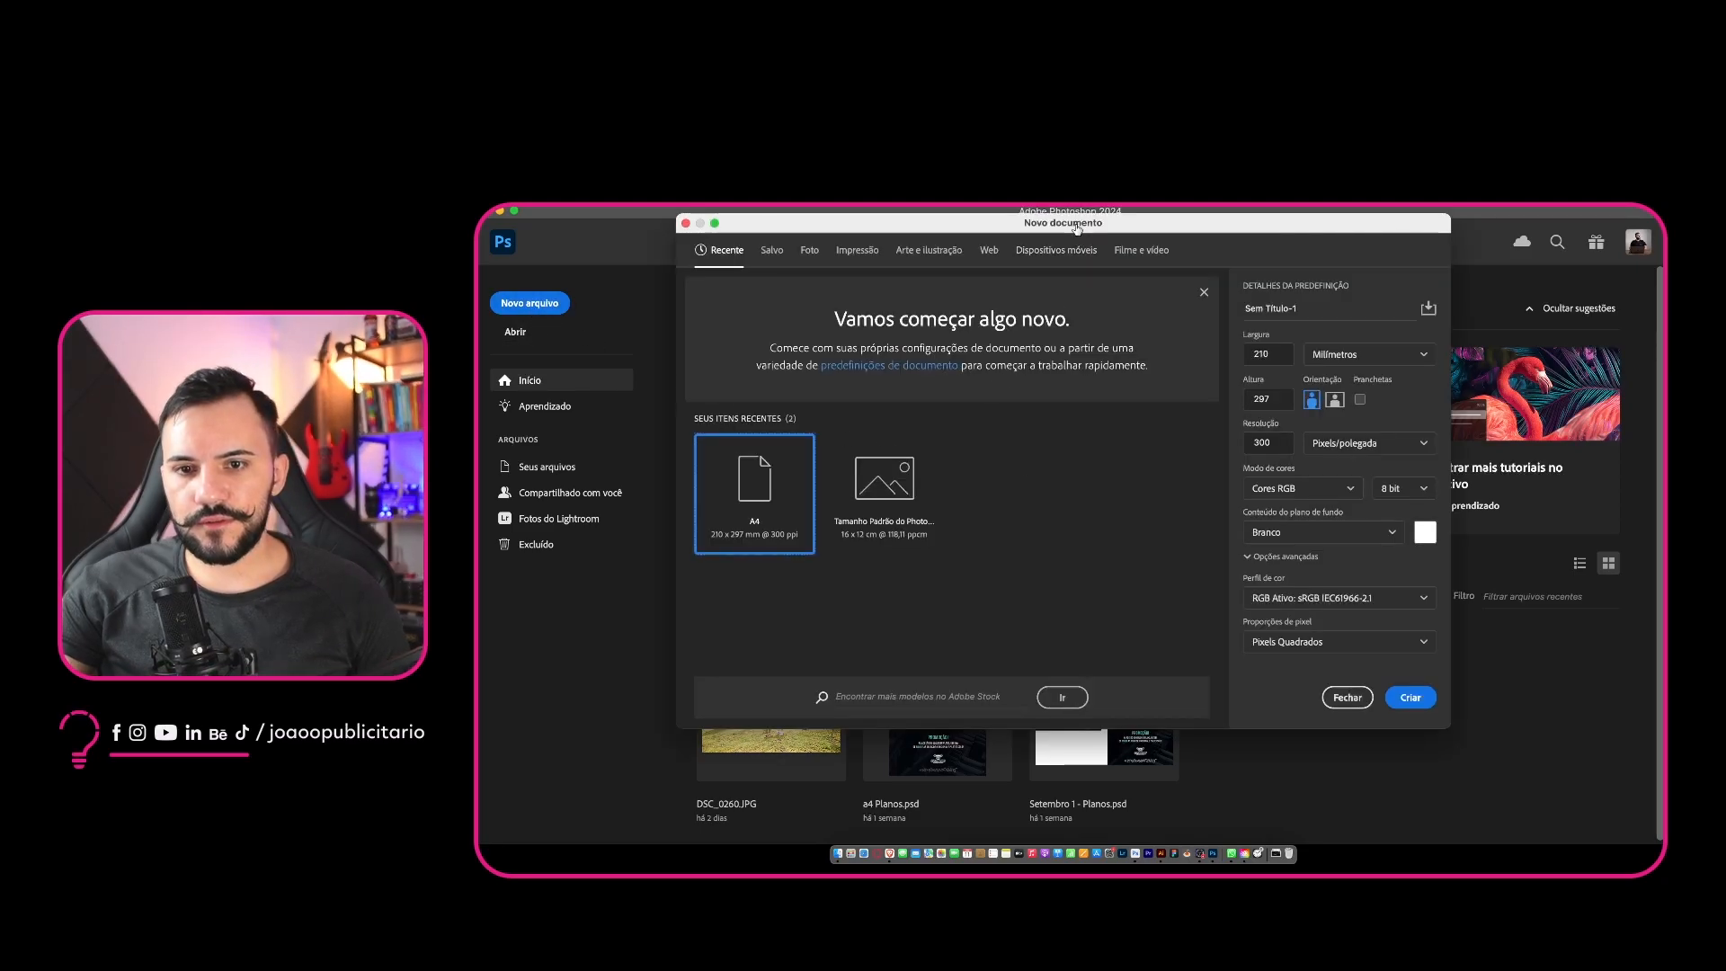
Set the new document's units to pixels, with a width of 1080 and a height of 1920
{"action": "left_click_drag", "start_coordinate": [1077, 226], "coordinate": [1071, 271]}
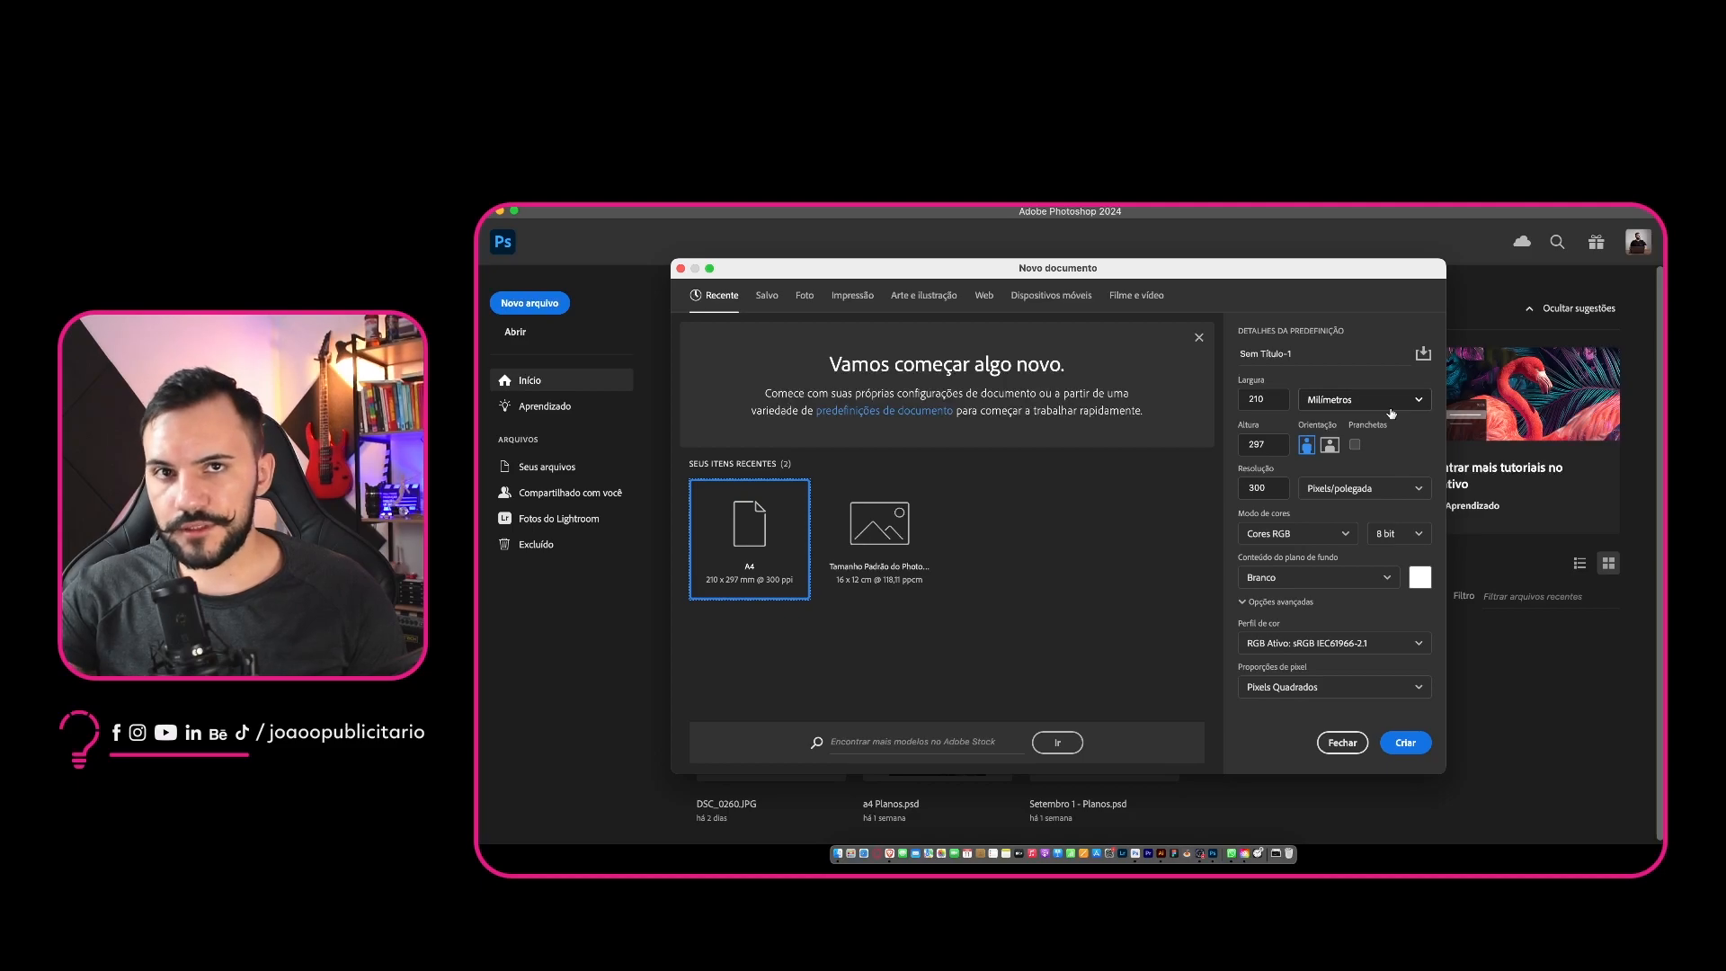
{"action": "left_click", "coordinate": [1347, 405]}
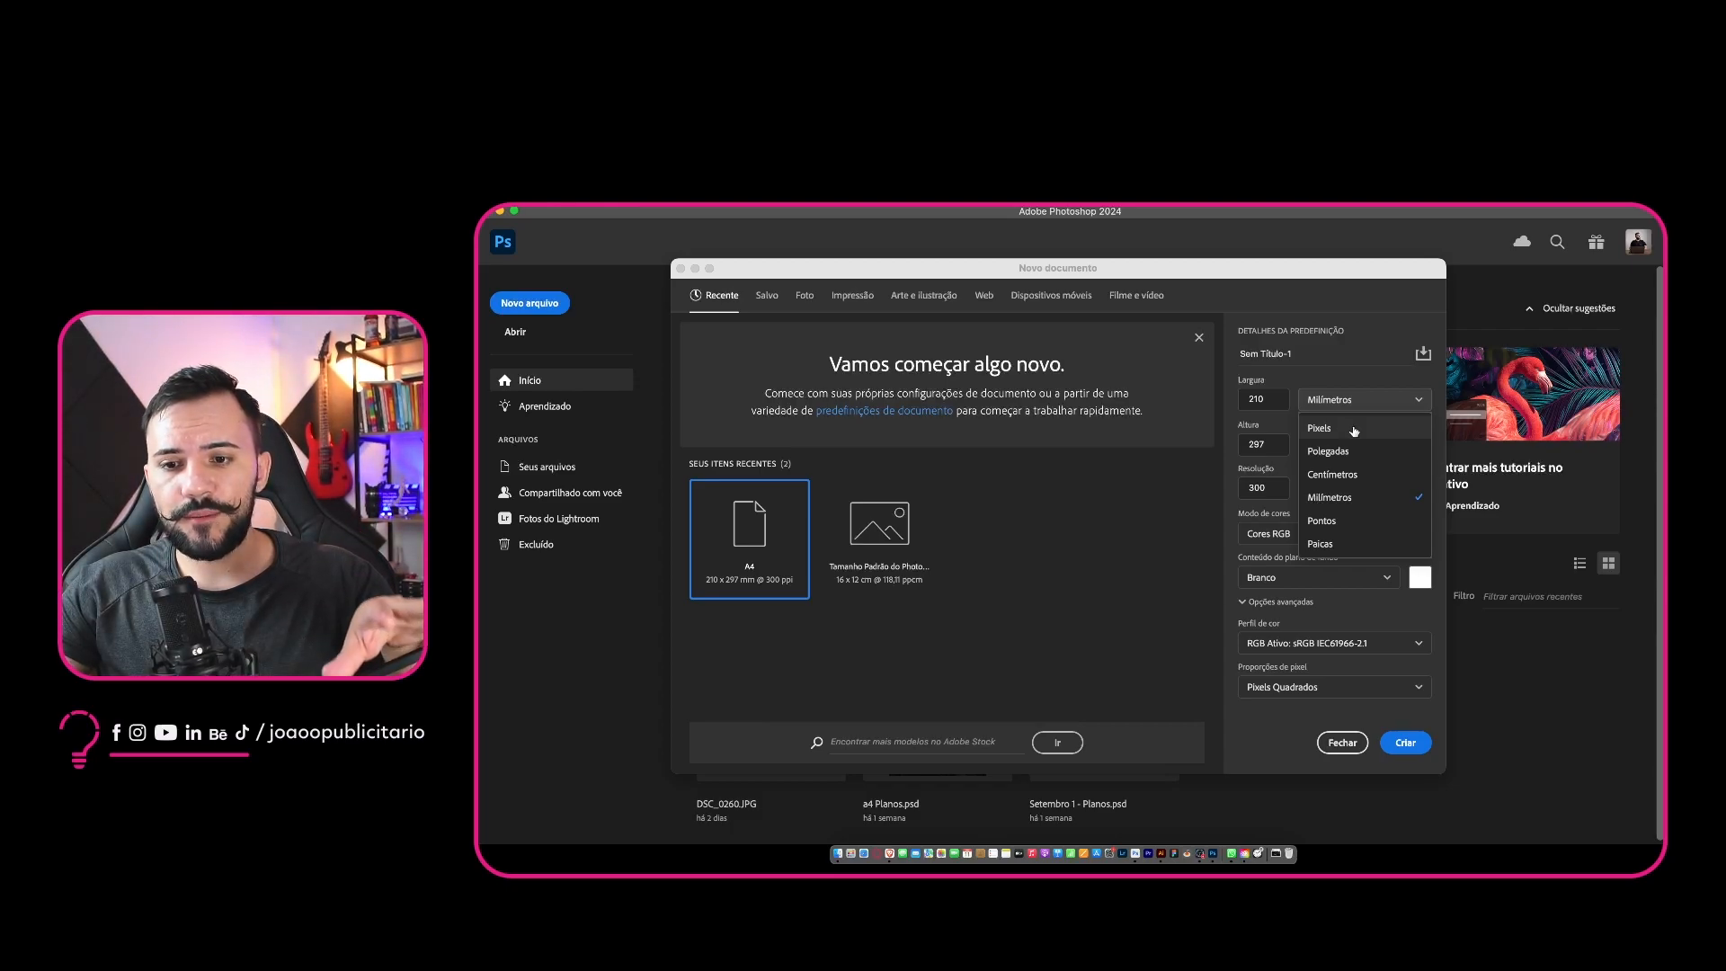
{"action": "left_click", "coordinate": [1357, 429]}
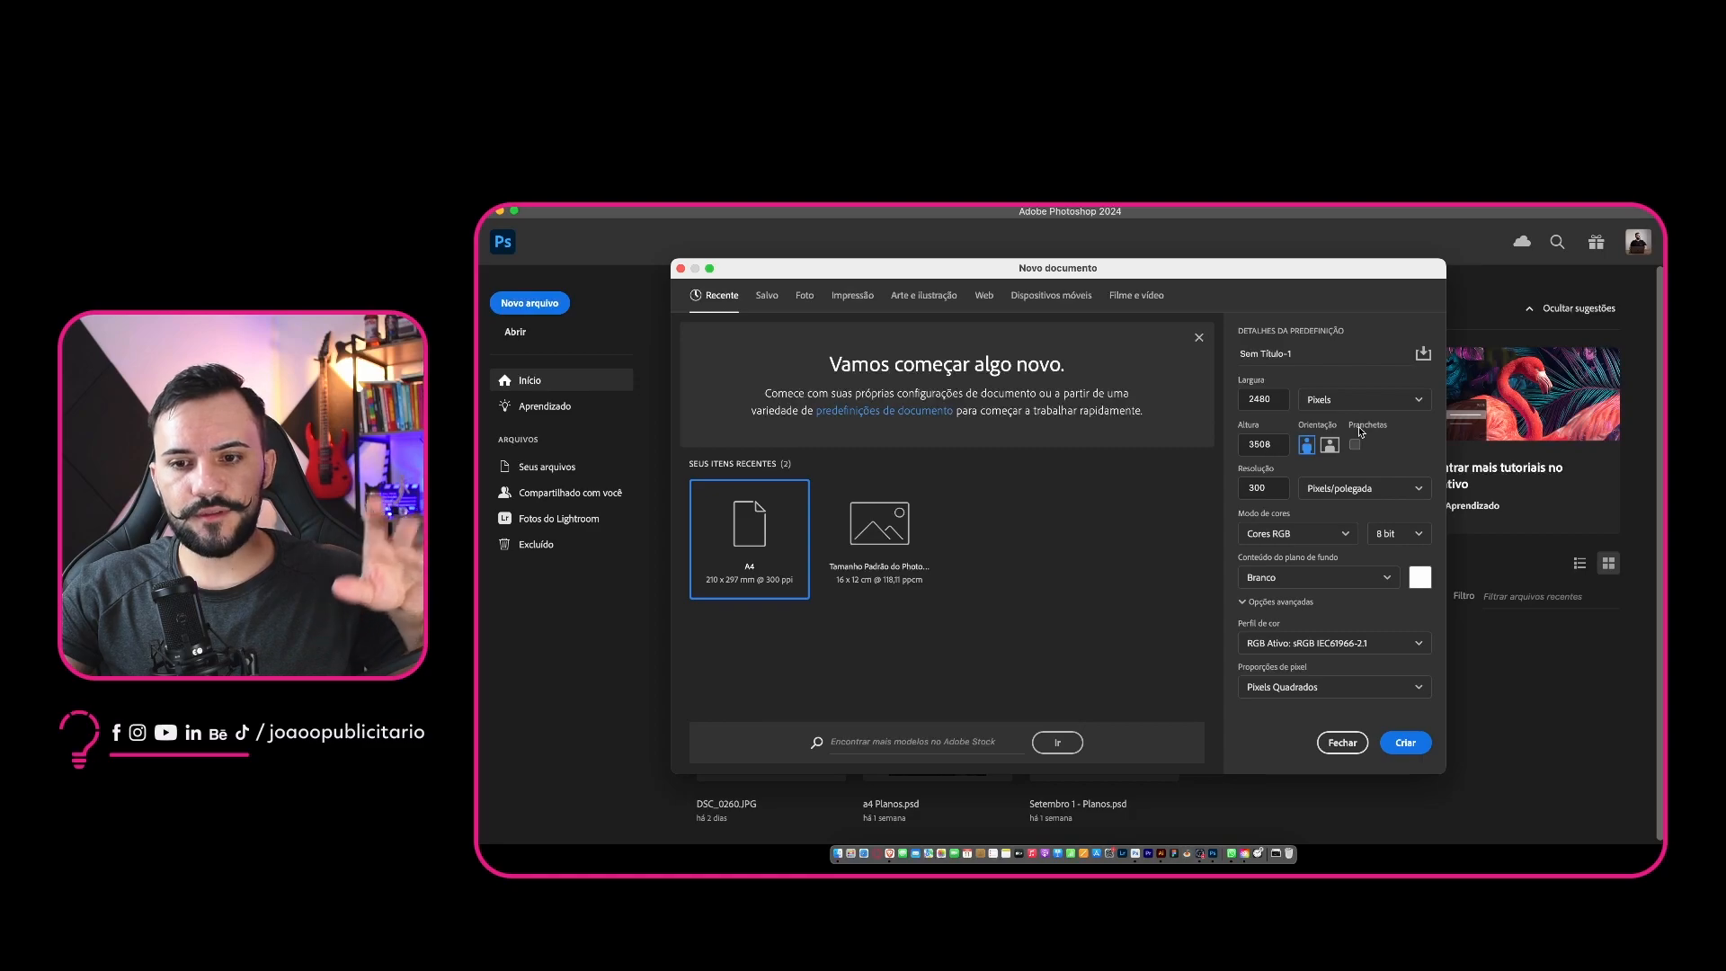
{"action": "double_click", "coordinate": [1265, 399]}
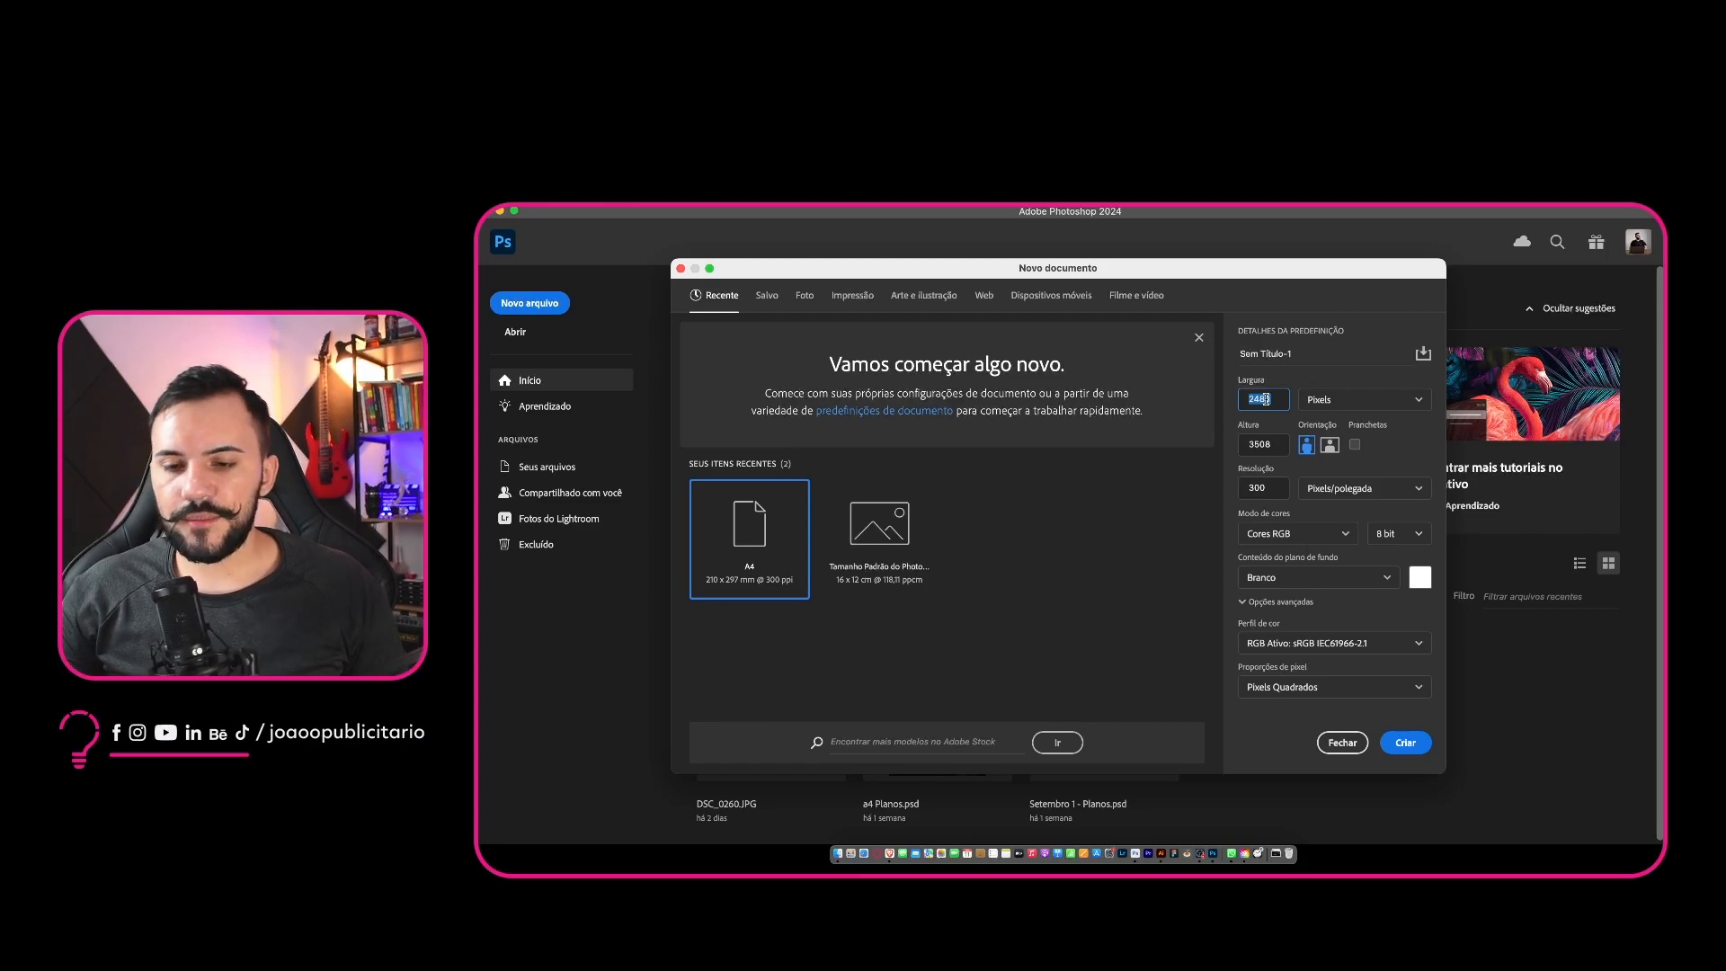
{"action": "type", "text": "108"}
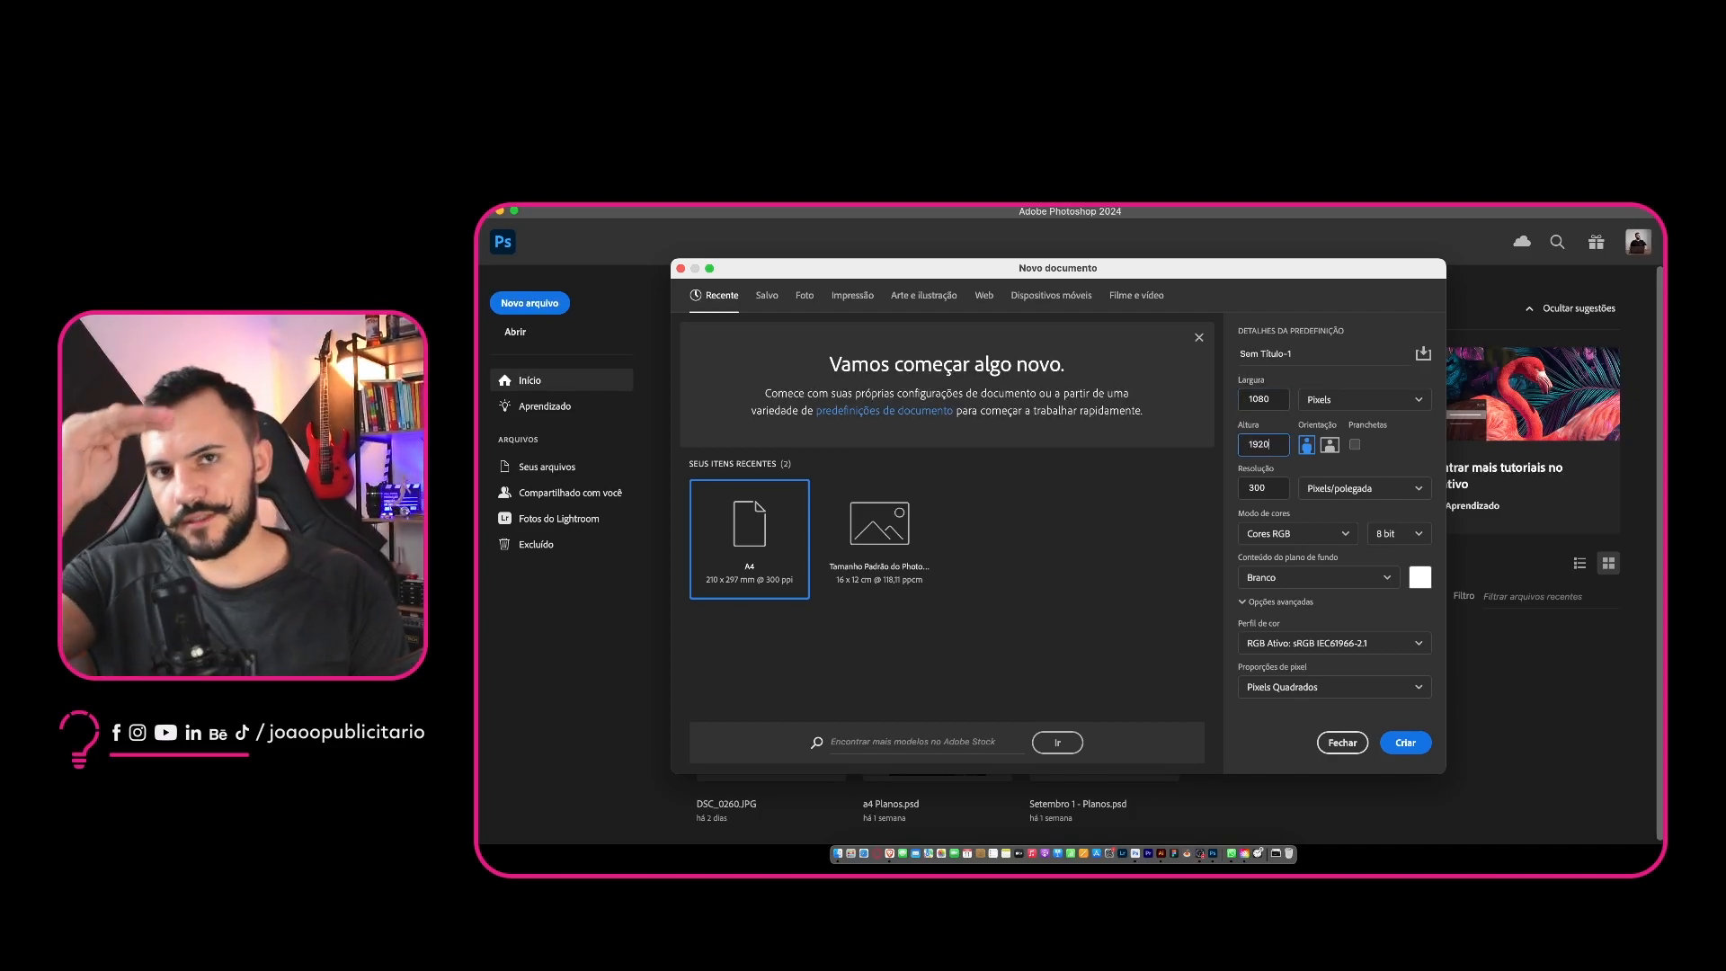
Set the resolution to 72 pixels per inch, keep RGB colour and the sRGB IEC61966-2.1 profile, and create the document
{"action": "double_click", "coordinate": [1270, 486]}
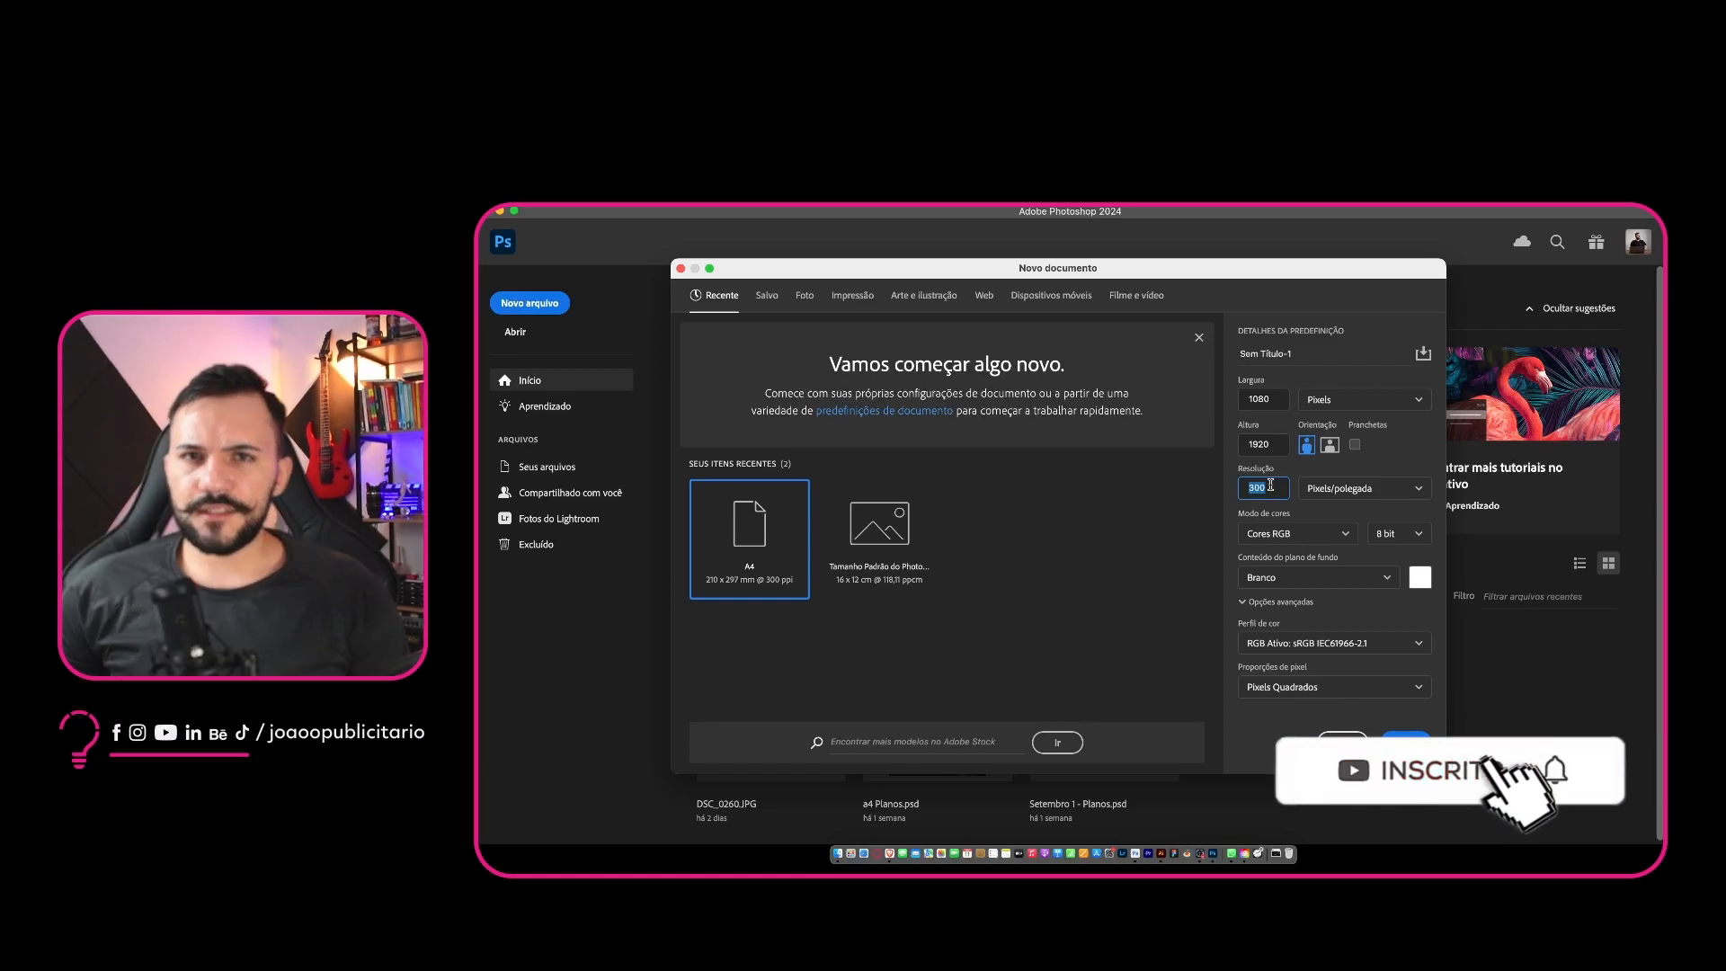
{"action": "type", "text": "7"}
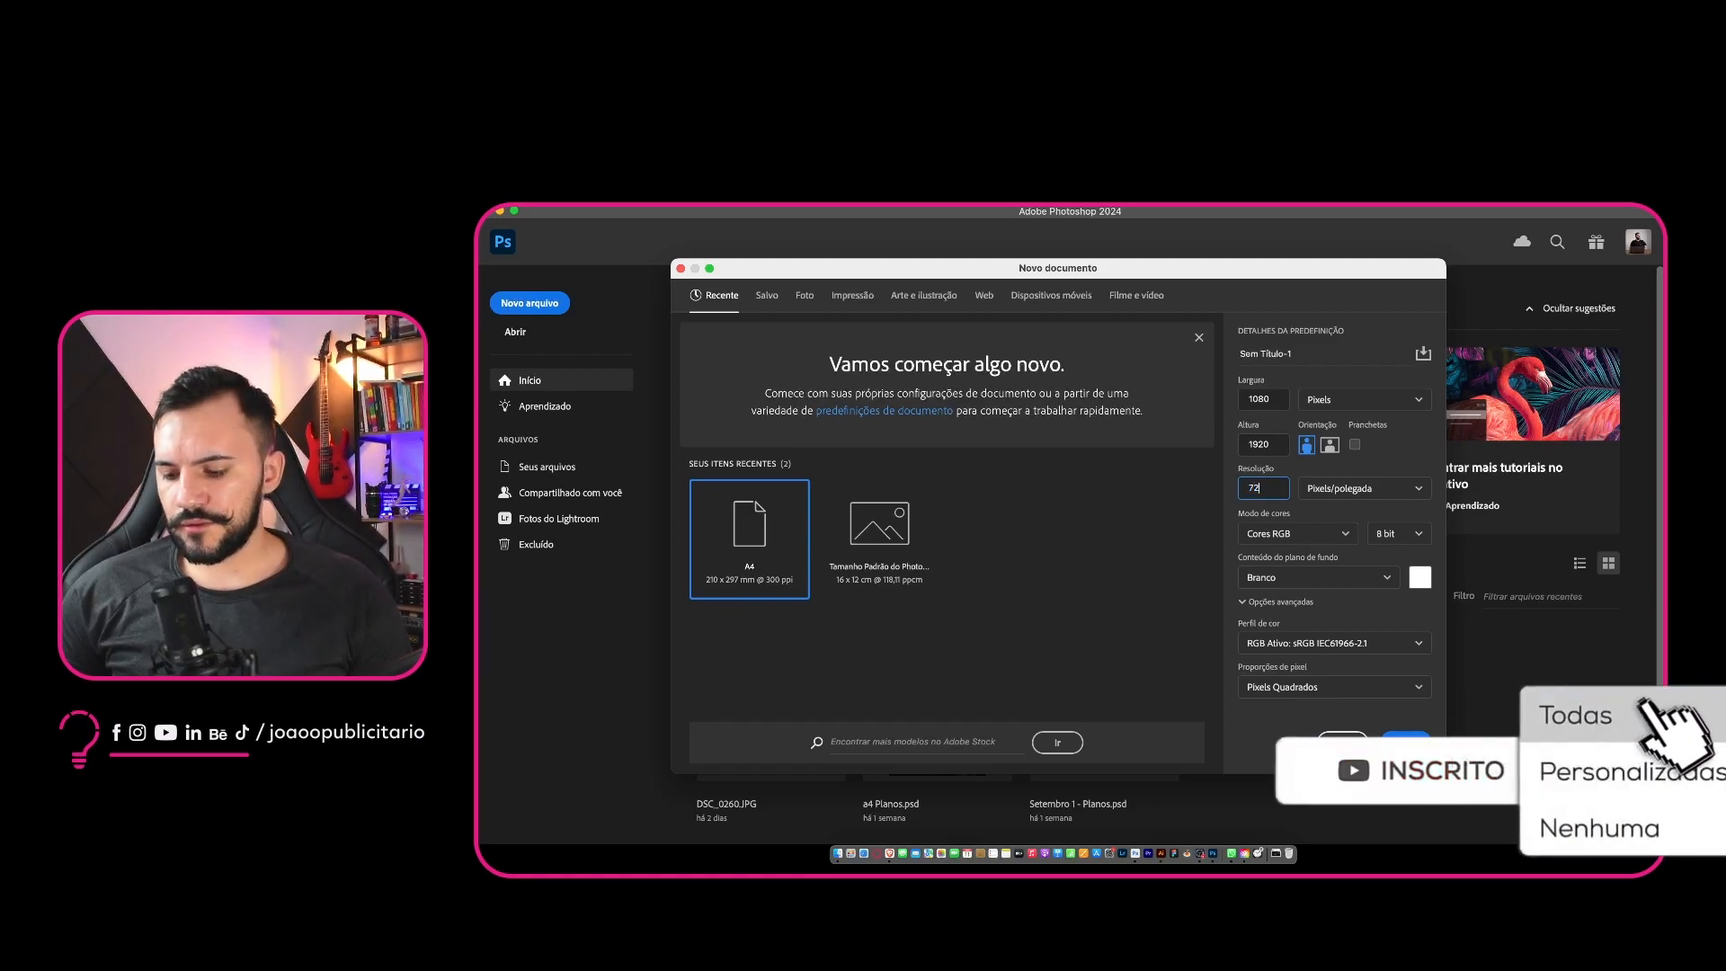
{"action": "type", "text": "2"}
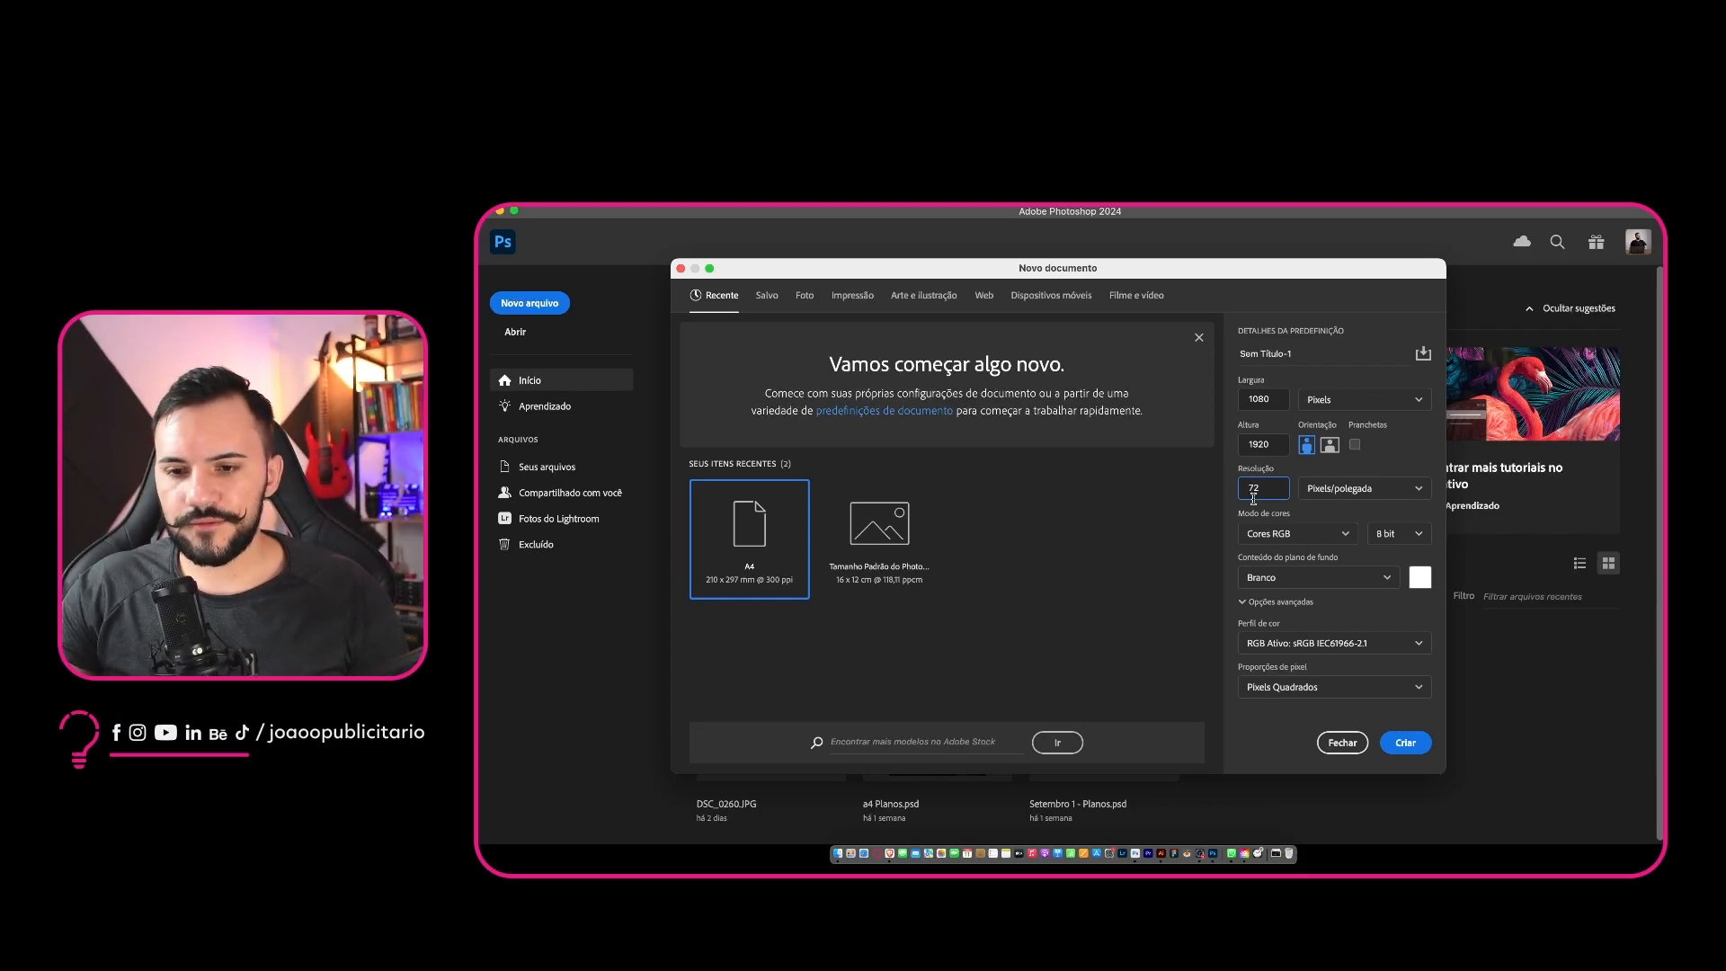
{"action": "left_click", "coordinate": [1303, 534]}
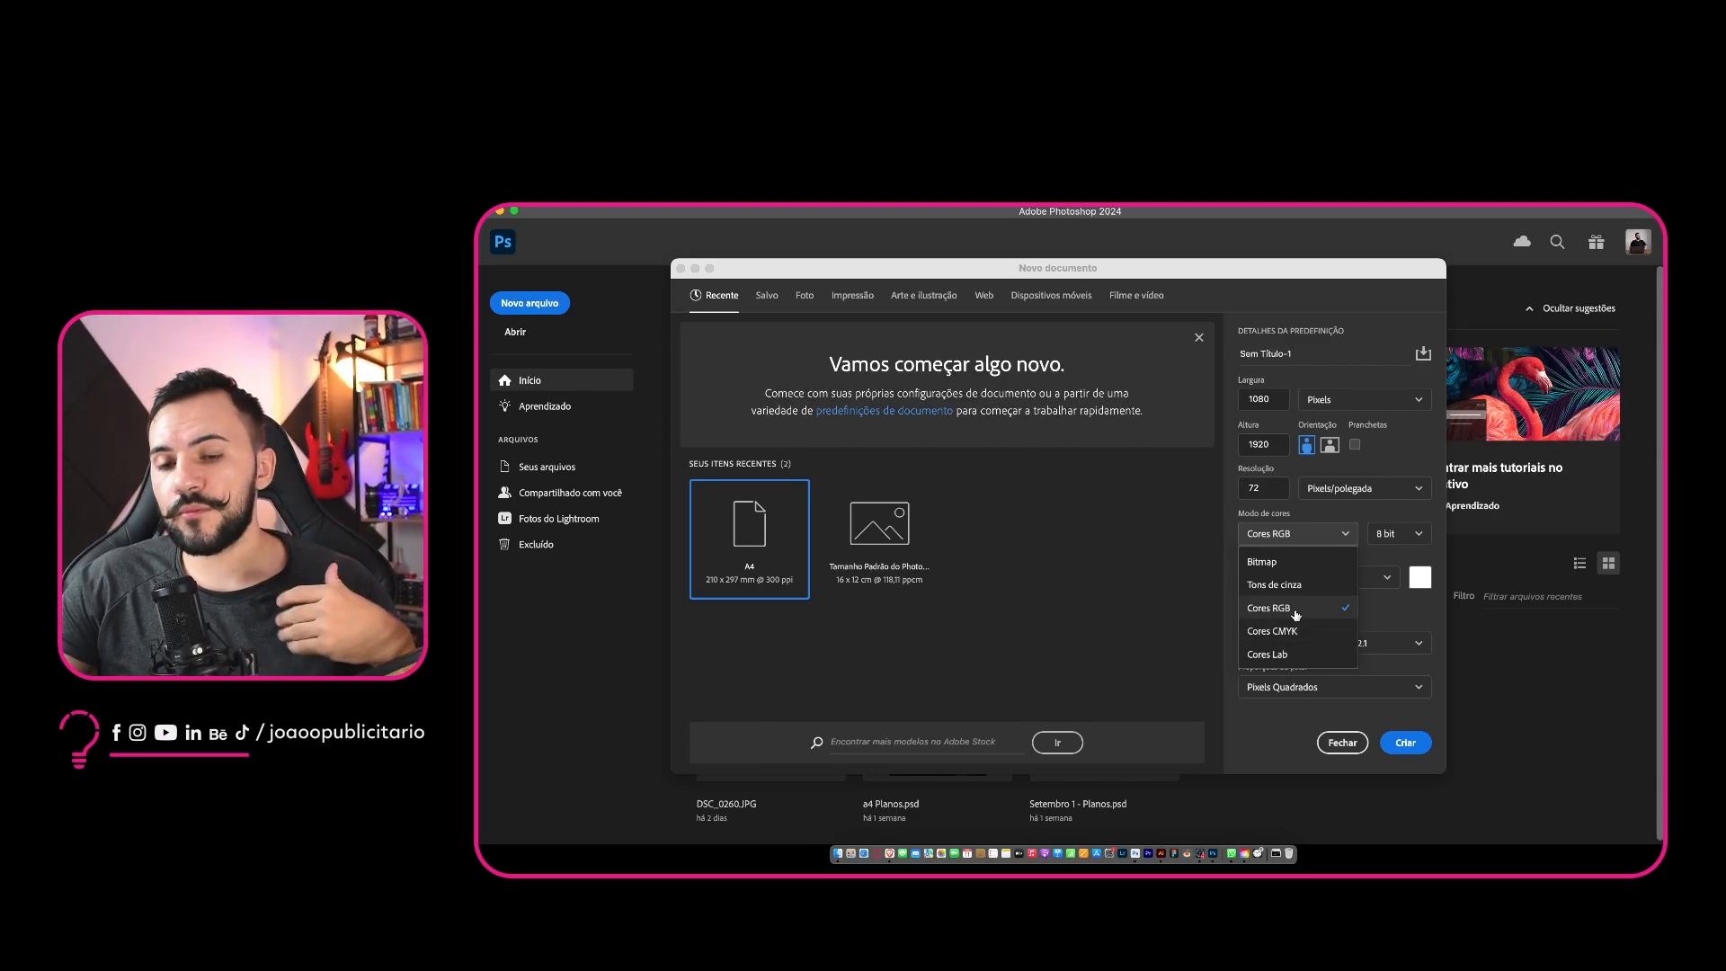
{"action": "left_click", "coordinate": [1417, 578]}
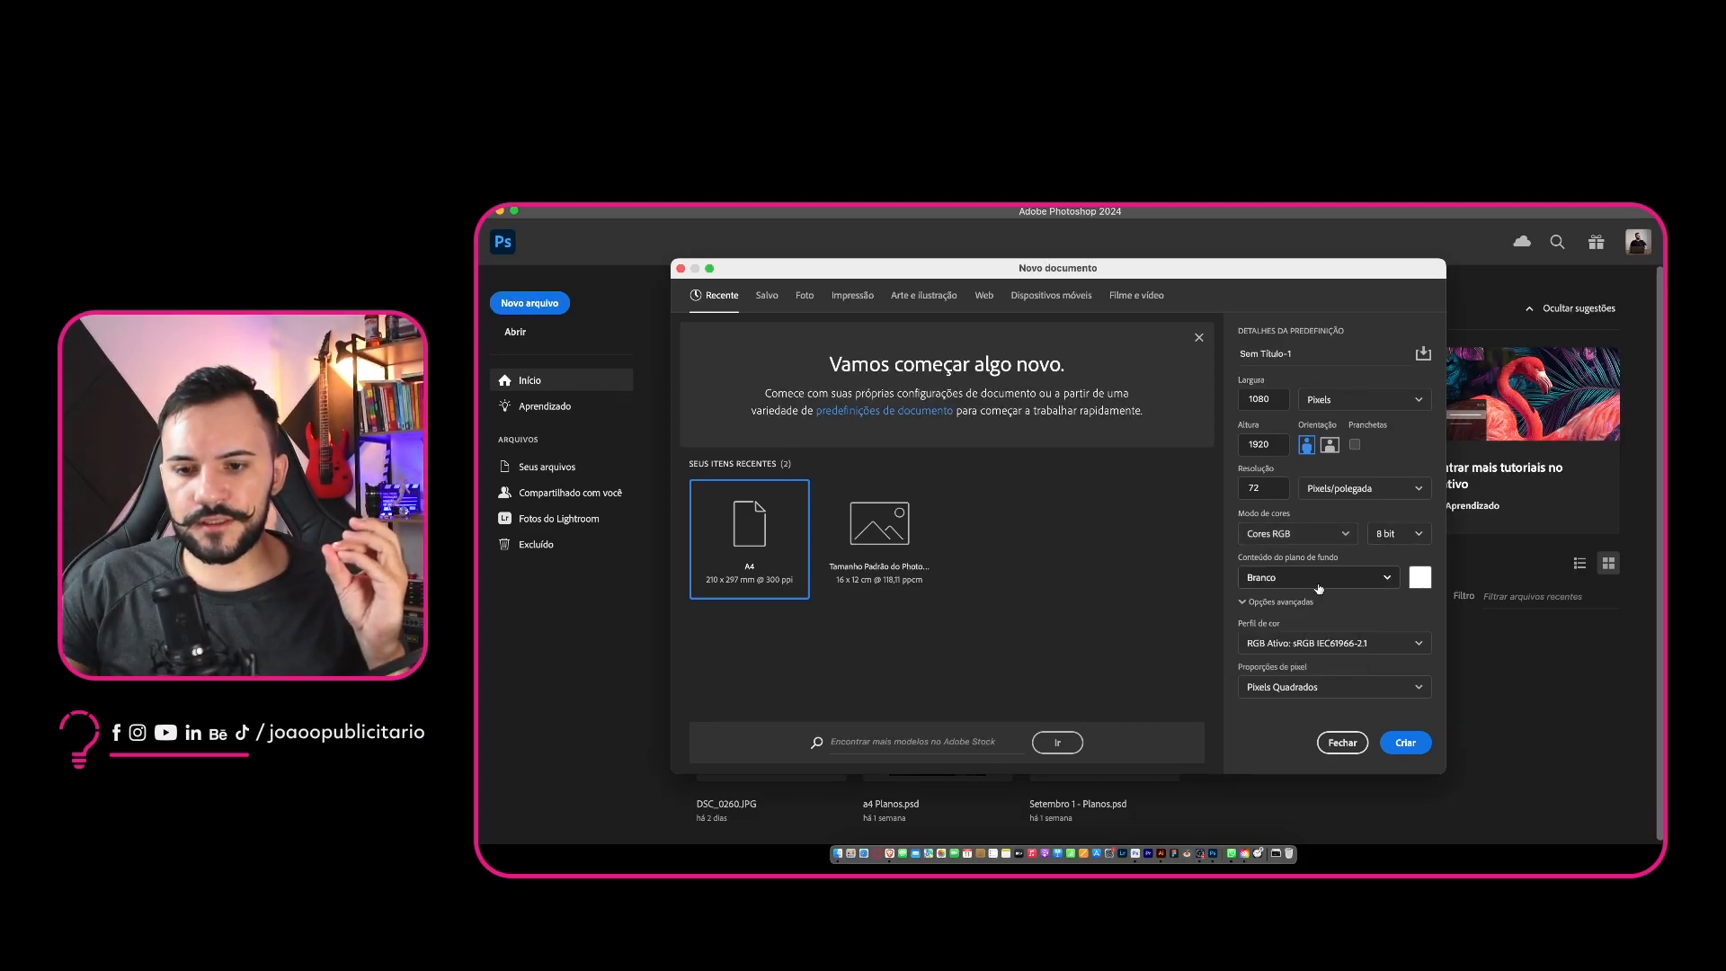
{"action": "left_click", "coordinate": [1303, 645]}
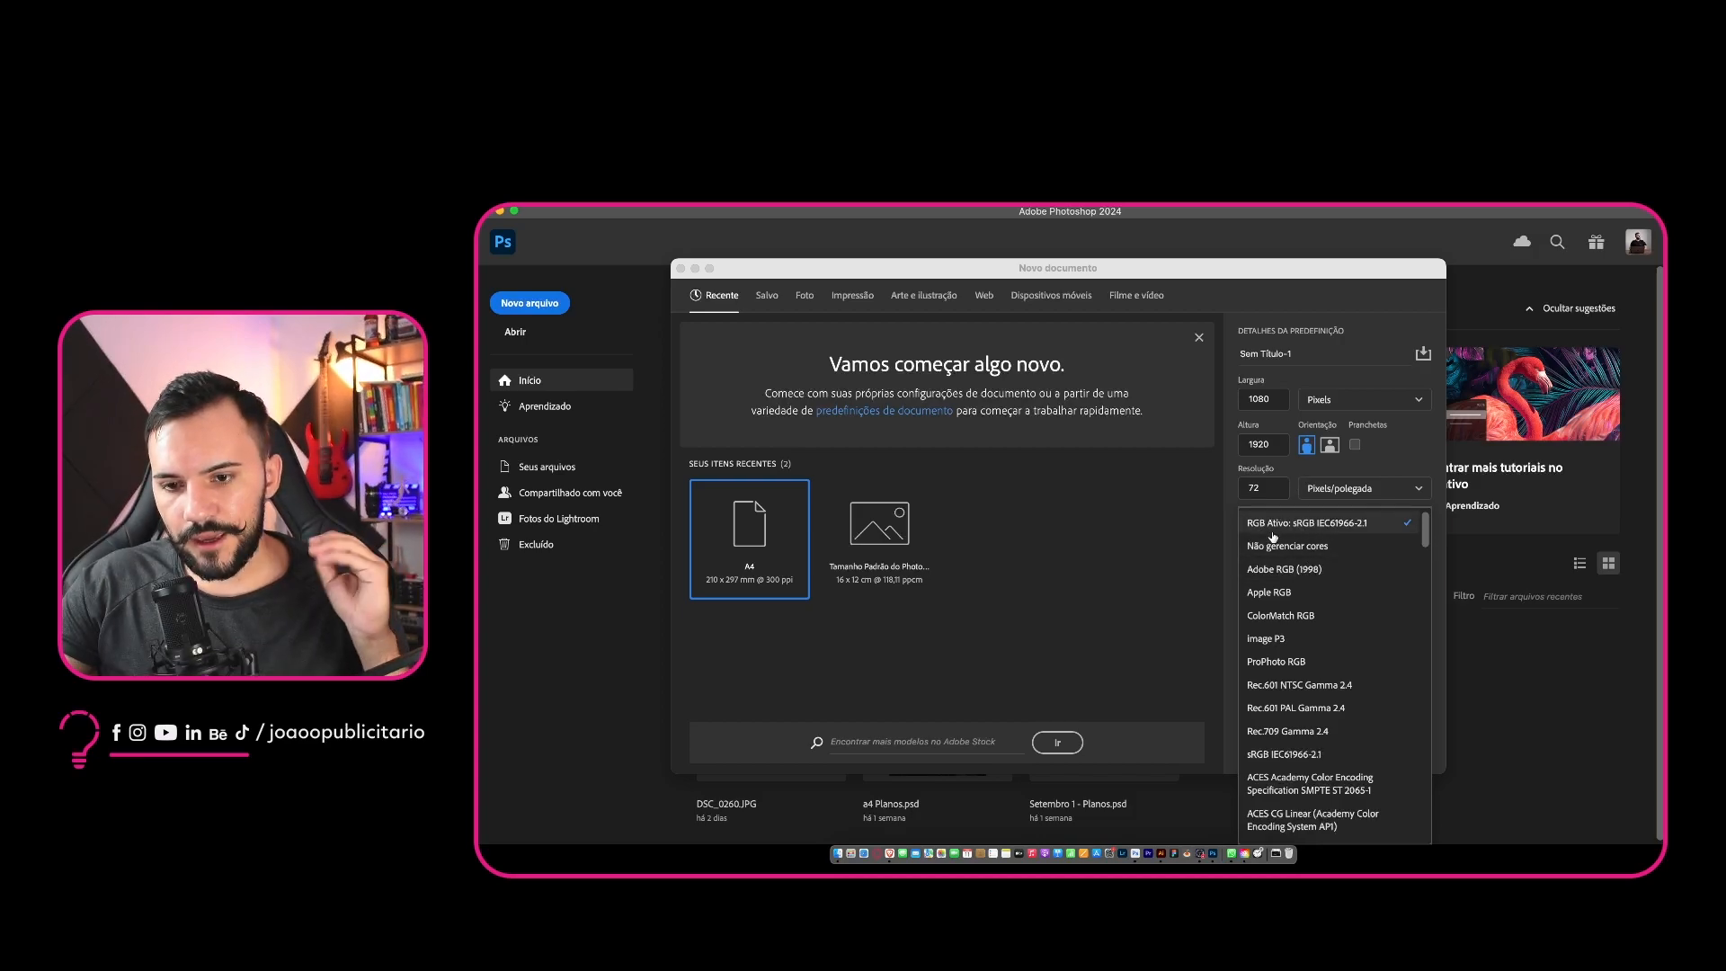
{"action": "left_click", "coordinate": [1400, 464]}
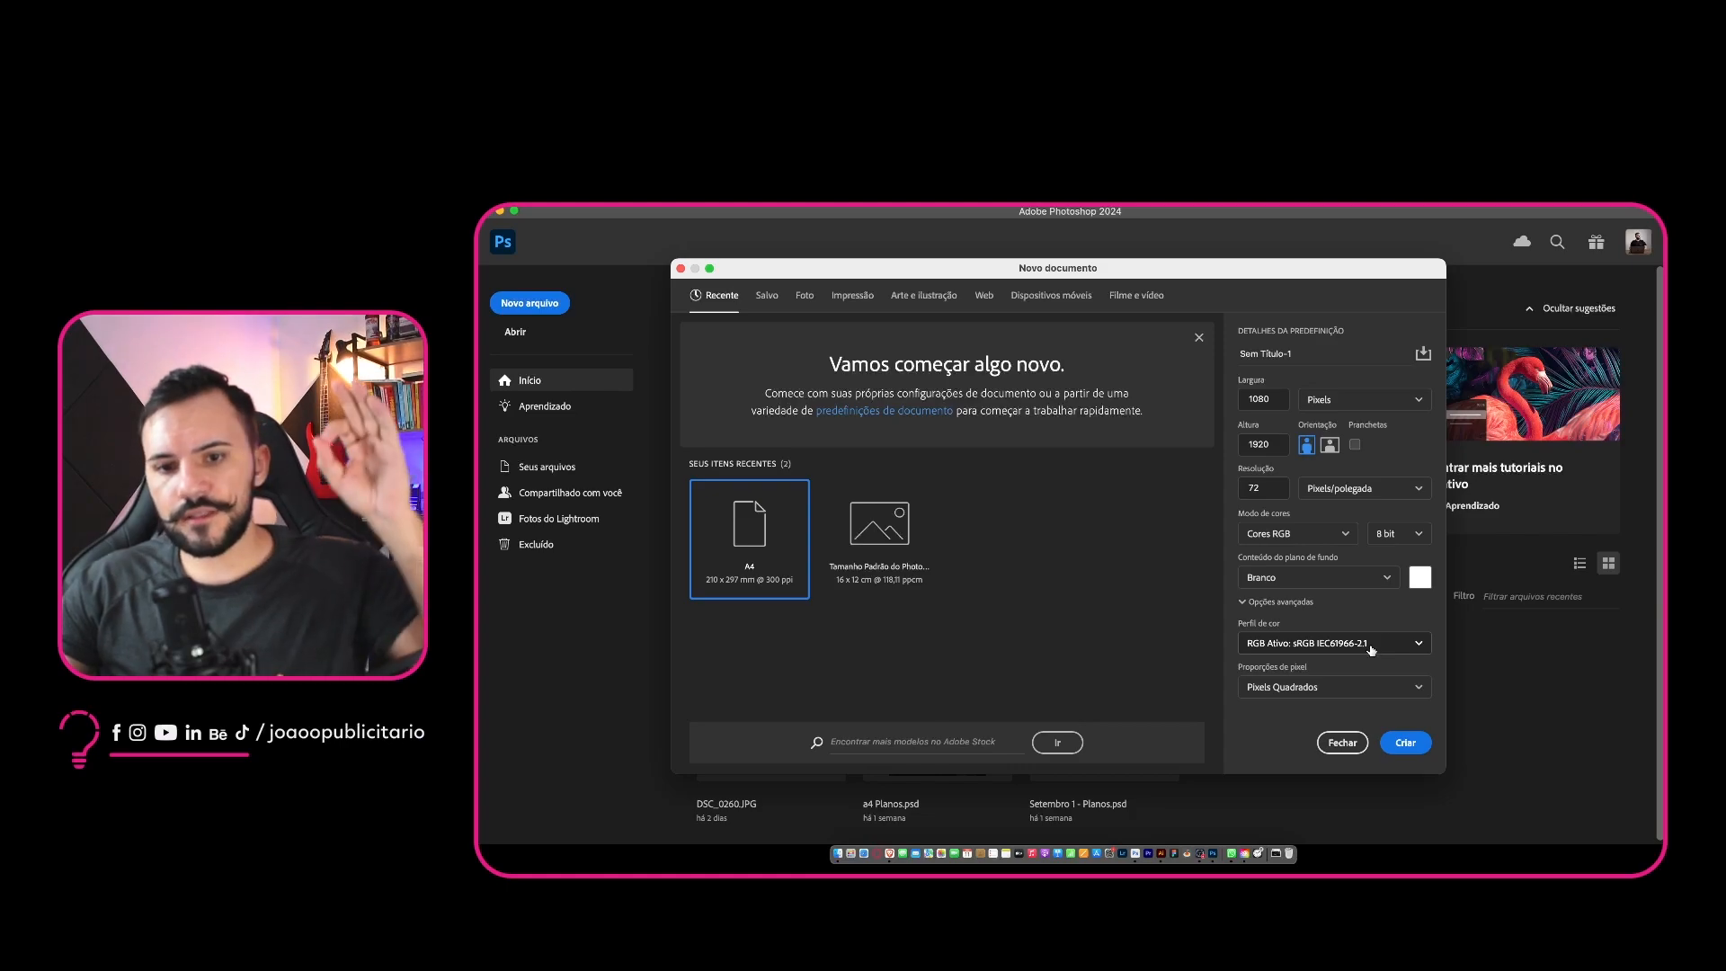
{"action": "left_click", "coordinate": [1409, 746]}
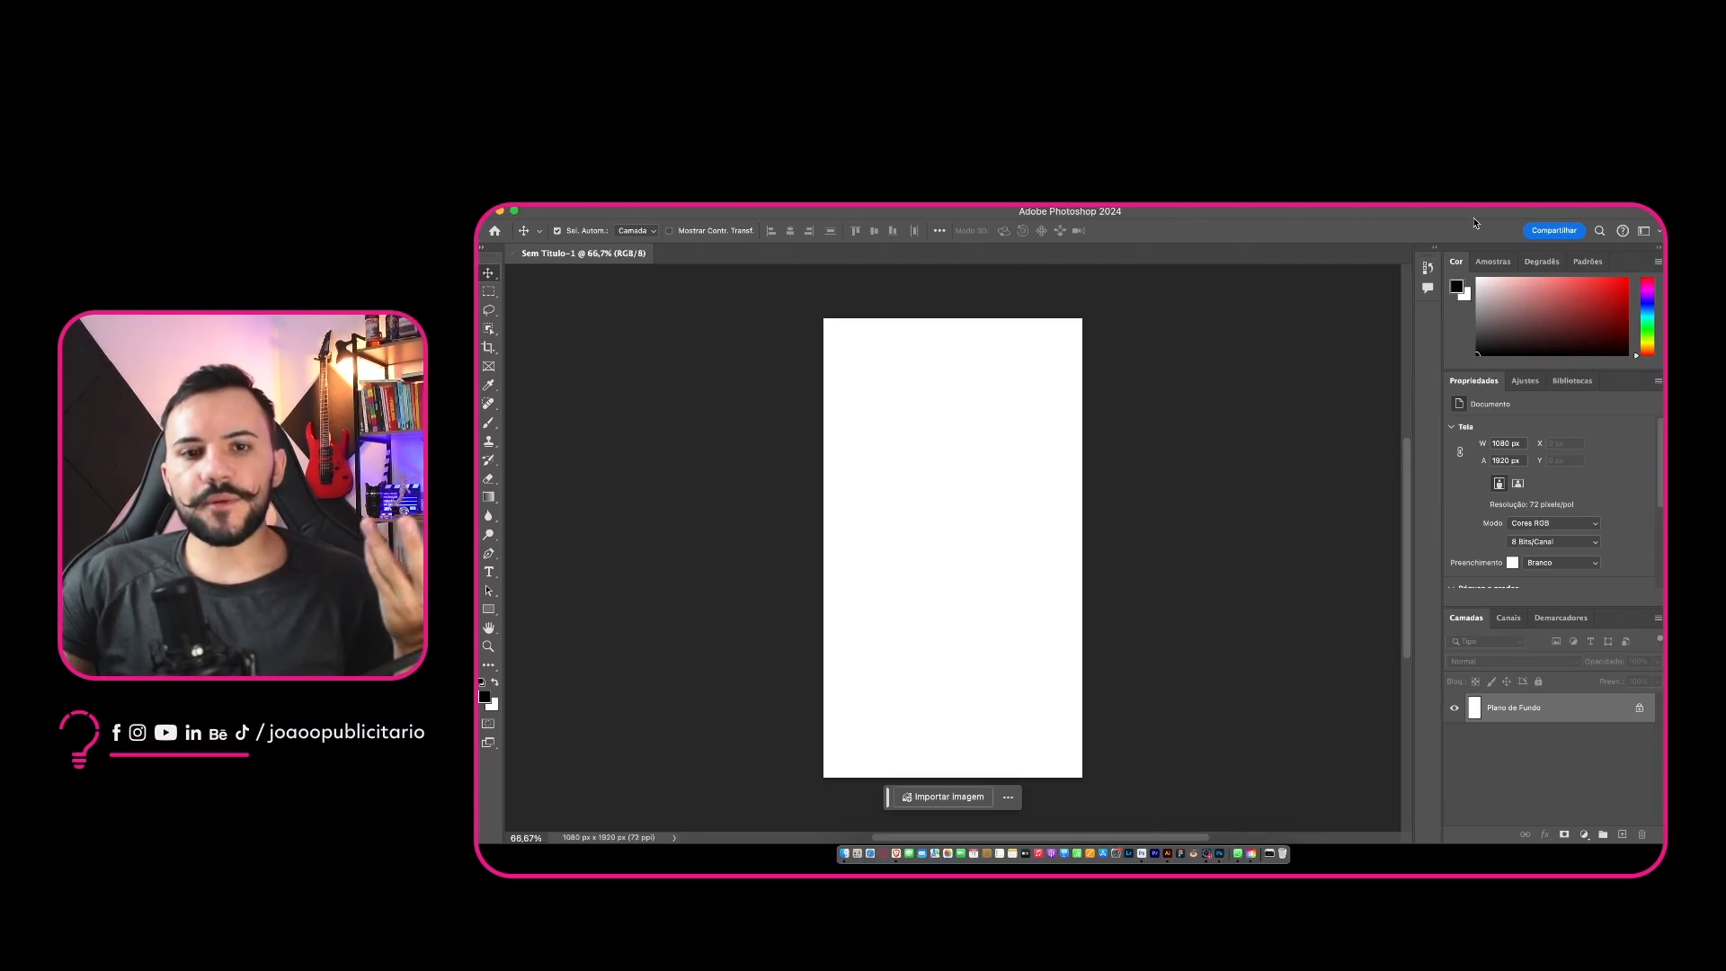
Try the Movimento workspace and switch back to Essenciais
{"action": "left_click", "coordinate": [1655, 230]}
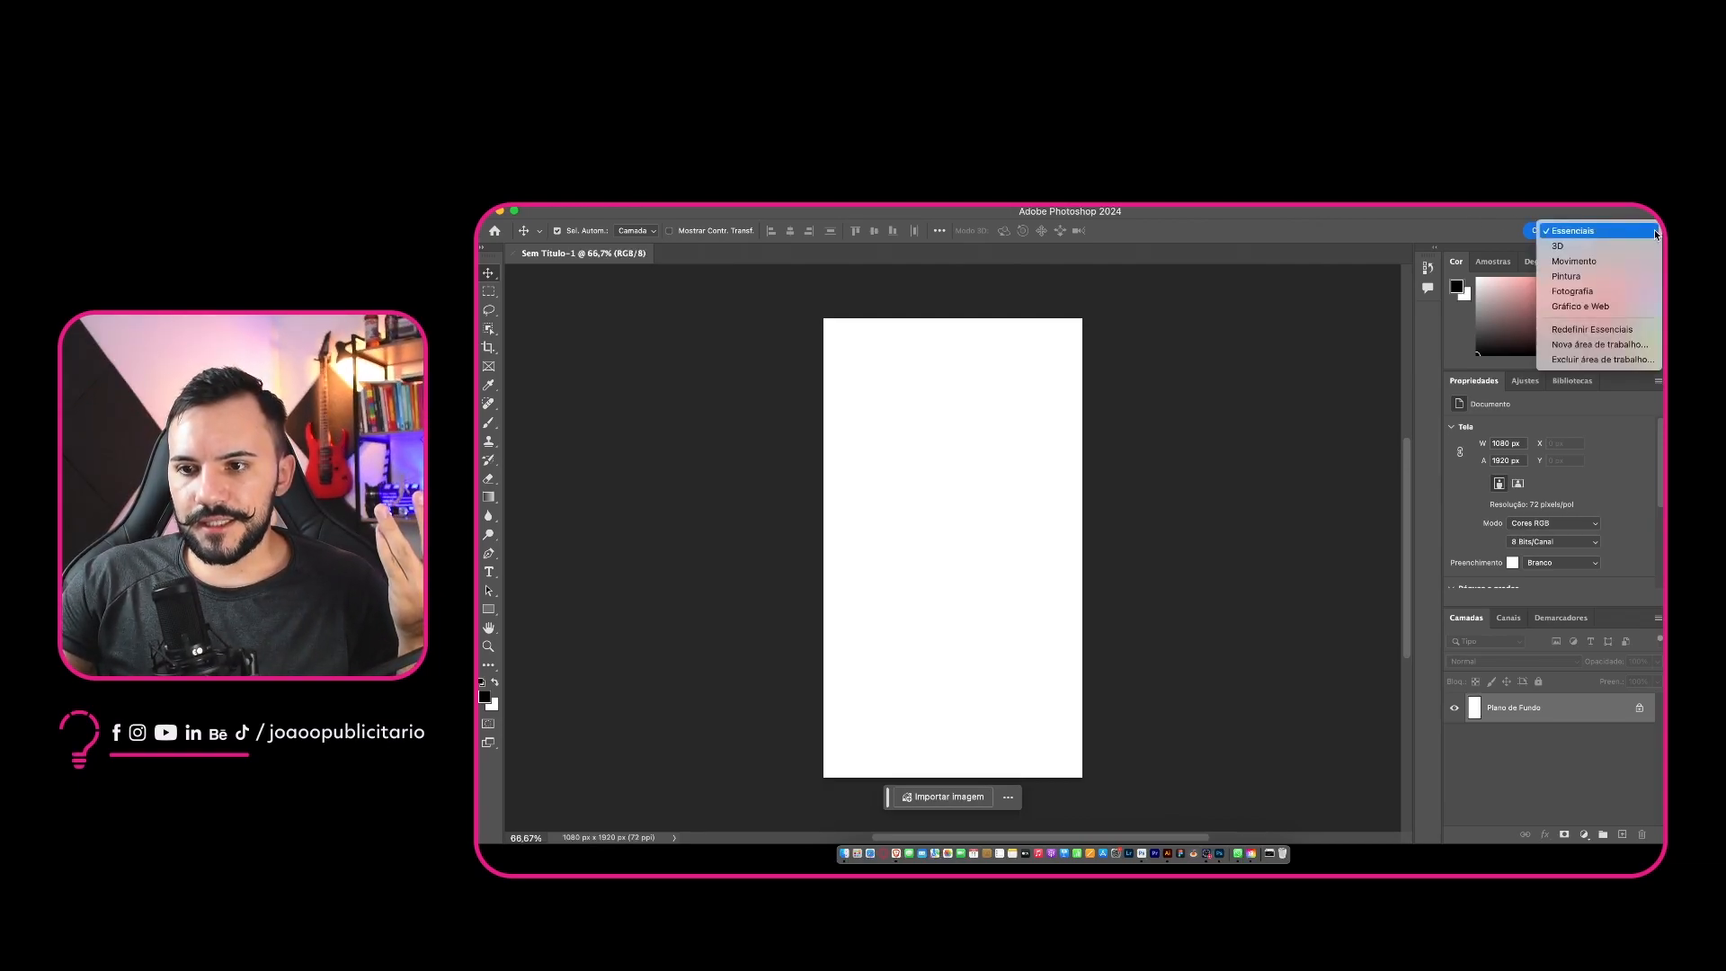
{"action": "left_click", "coordinate": [1583, 263]}
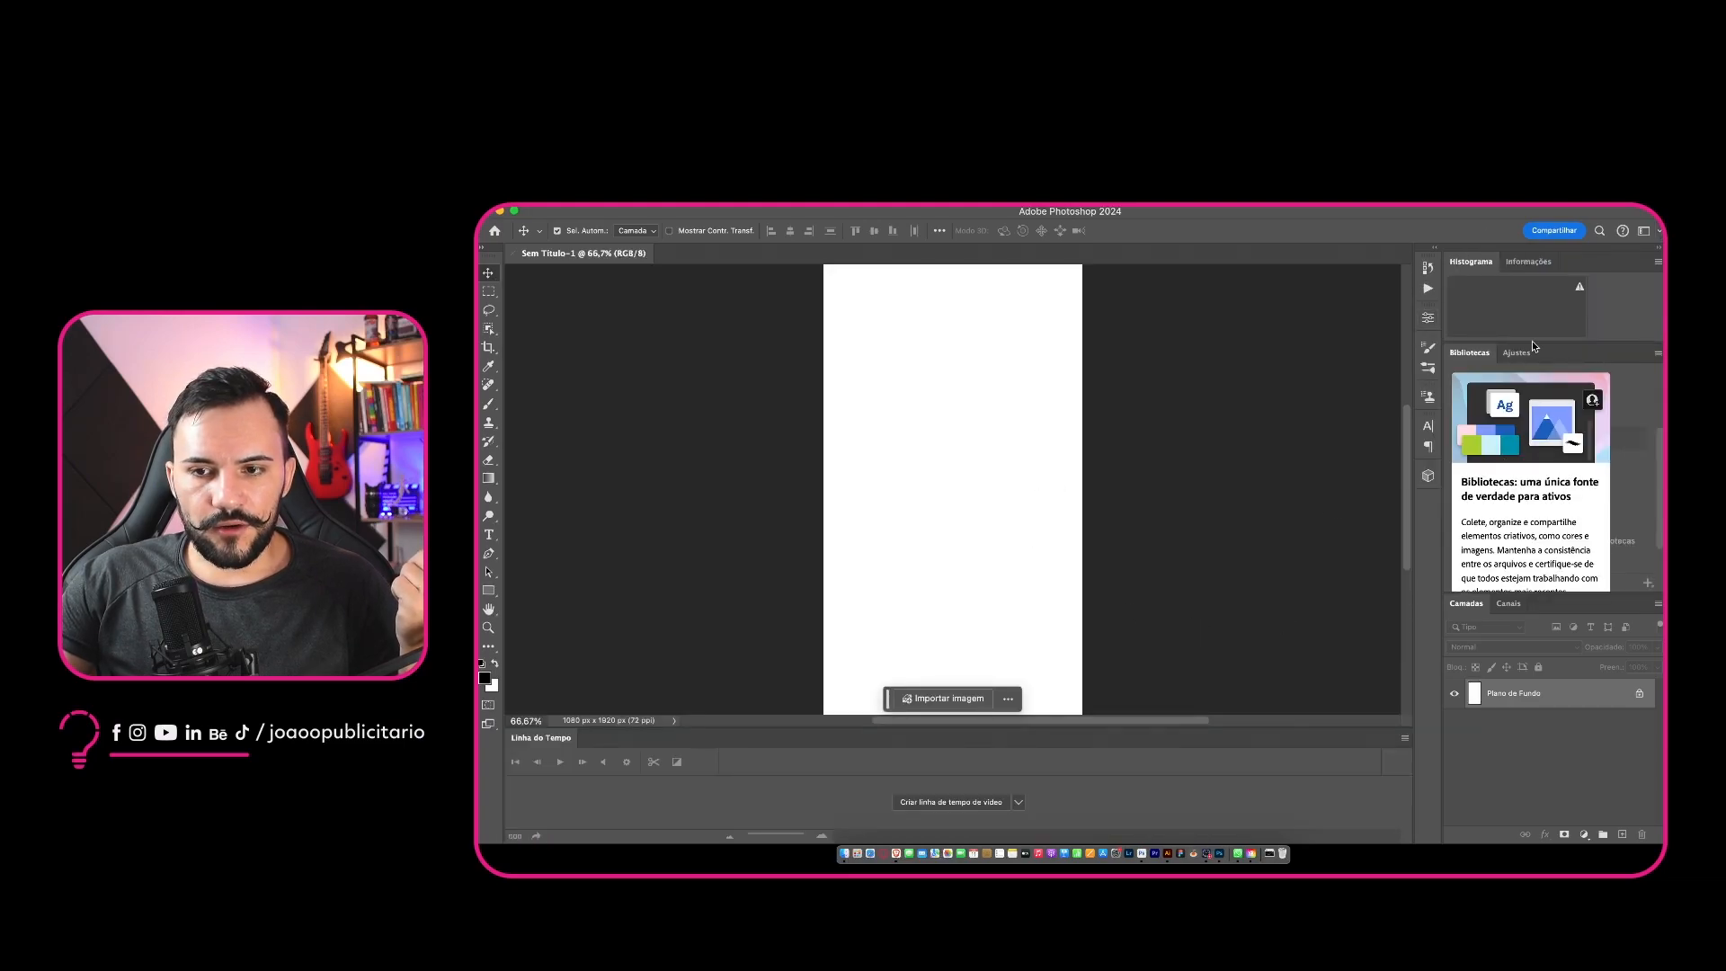
{"action": "left_click", "coordinate": [1651, 231]}
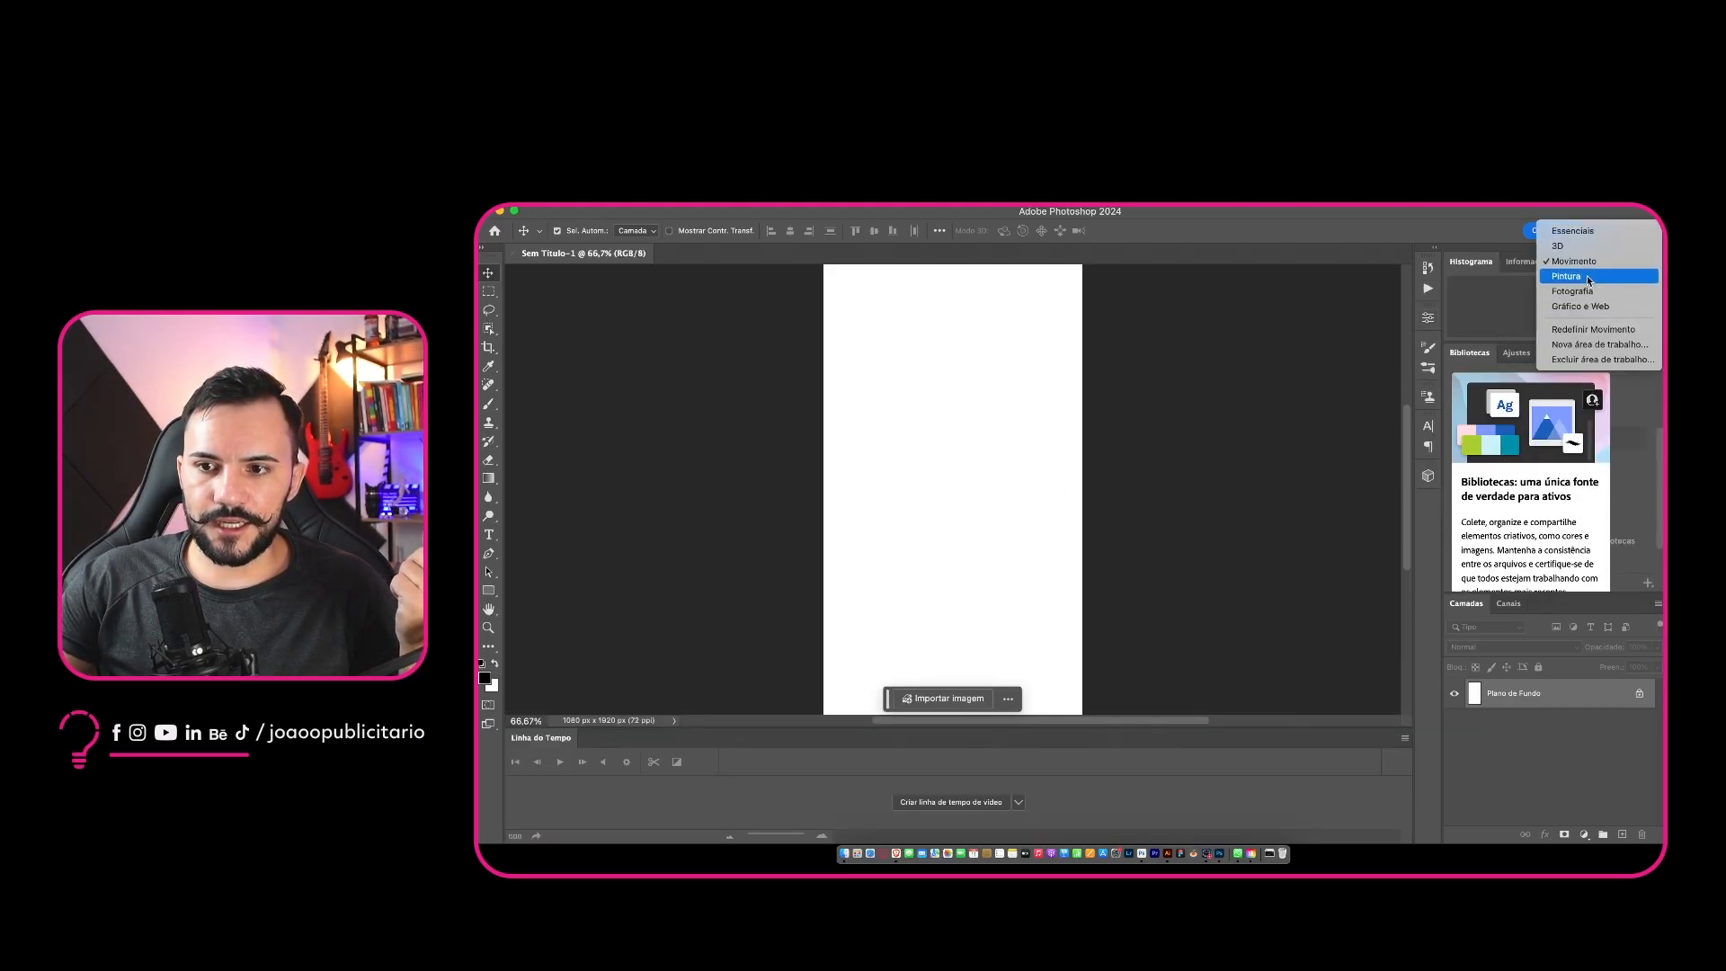
{"action": "left_click", "coordinate": [1574, 232]}
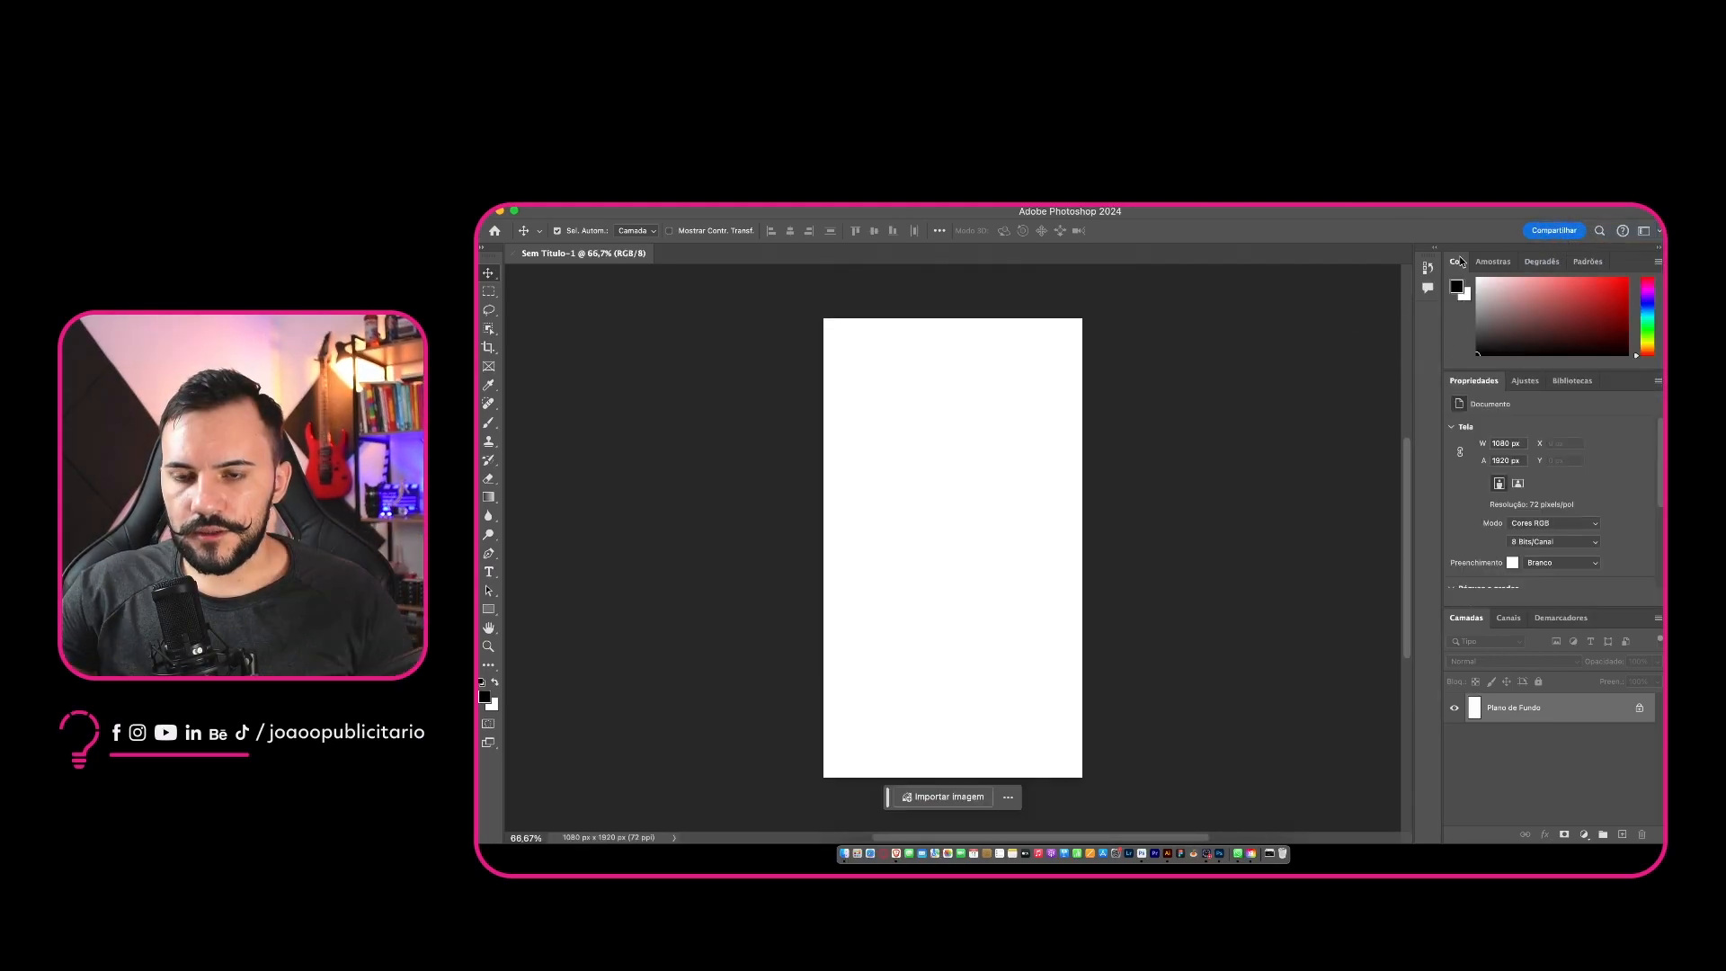
Dock the colour, swatches, gradients, patterns, properties, libraries and adjustments panels as icons so only the layers group stays expanded
{"action": "left_click_drag", "start_coordinate": [1456, 263], "coordinate": [1432, 326]}
{"action": "left_click_drag", "start_coordinate": [1561, 262], "coordinate": [1427, 342]}
{"action": "left_click_drag", "start_coordinate": [1515, 262], "coordinate": [1438, 407]}
{"action": "left_click_drag", "start_coordinate": [1438, 407], "coordinate": [1429, 401]}
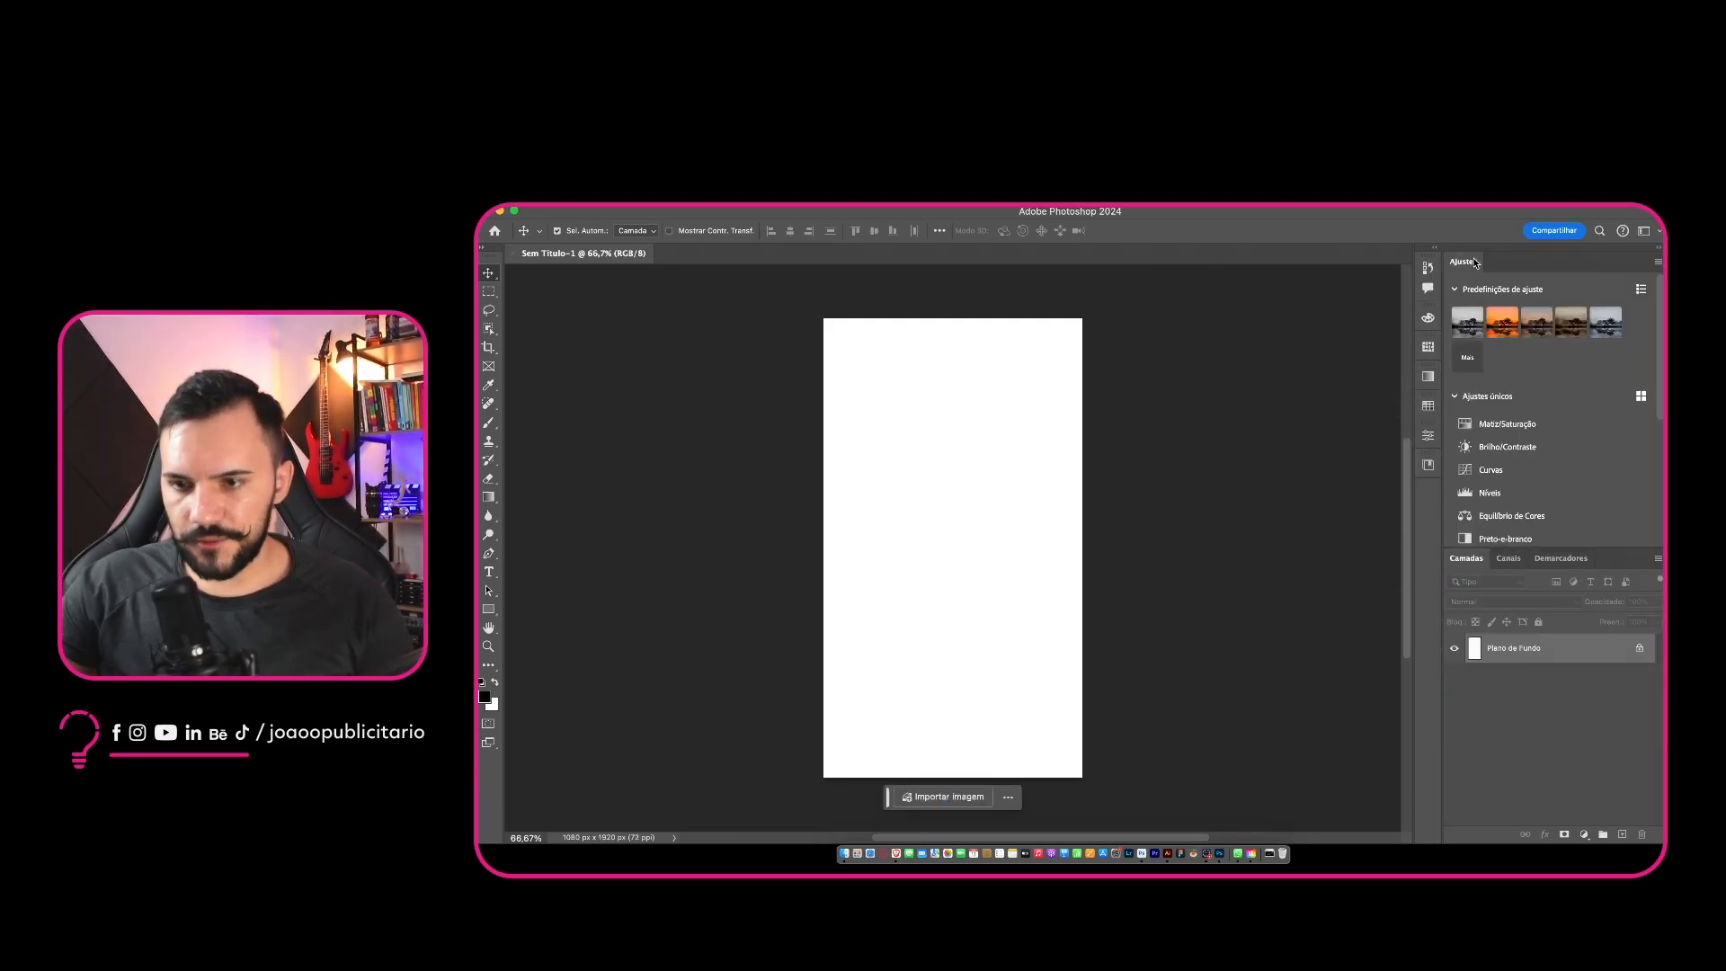
{"action": "left_click_drag", "start_coordinate": [1472, 262], "coordinate": [1429, 496]}
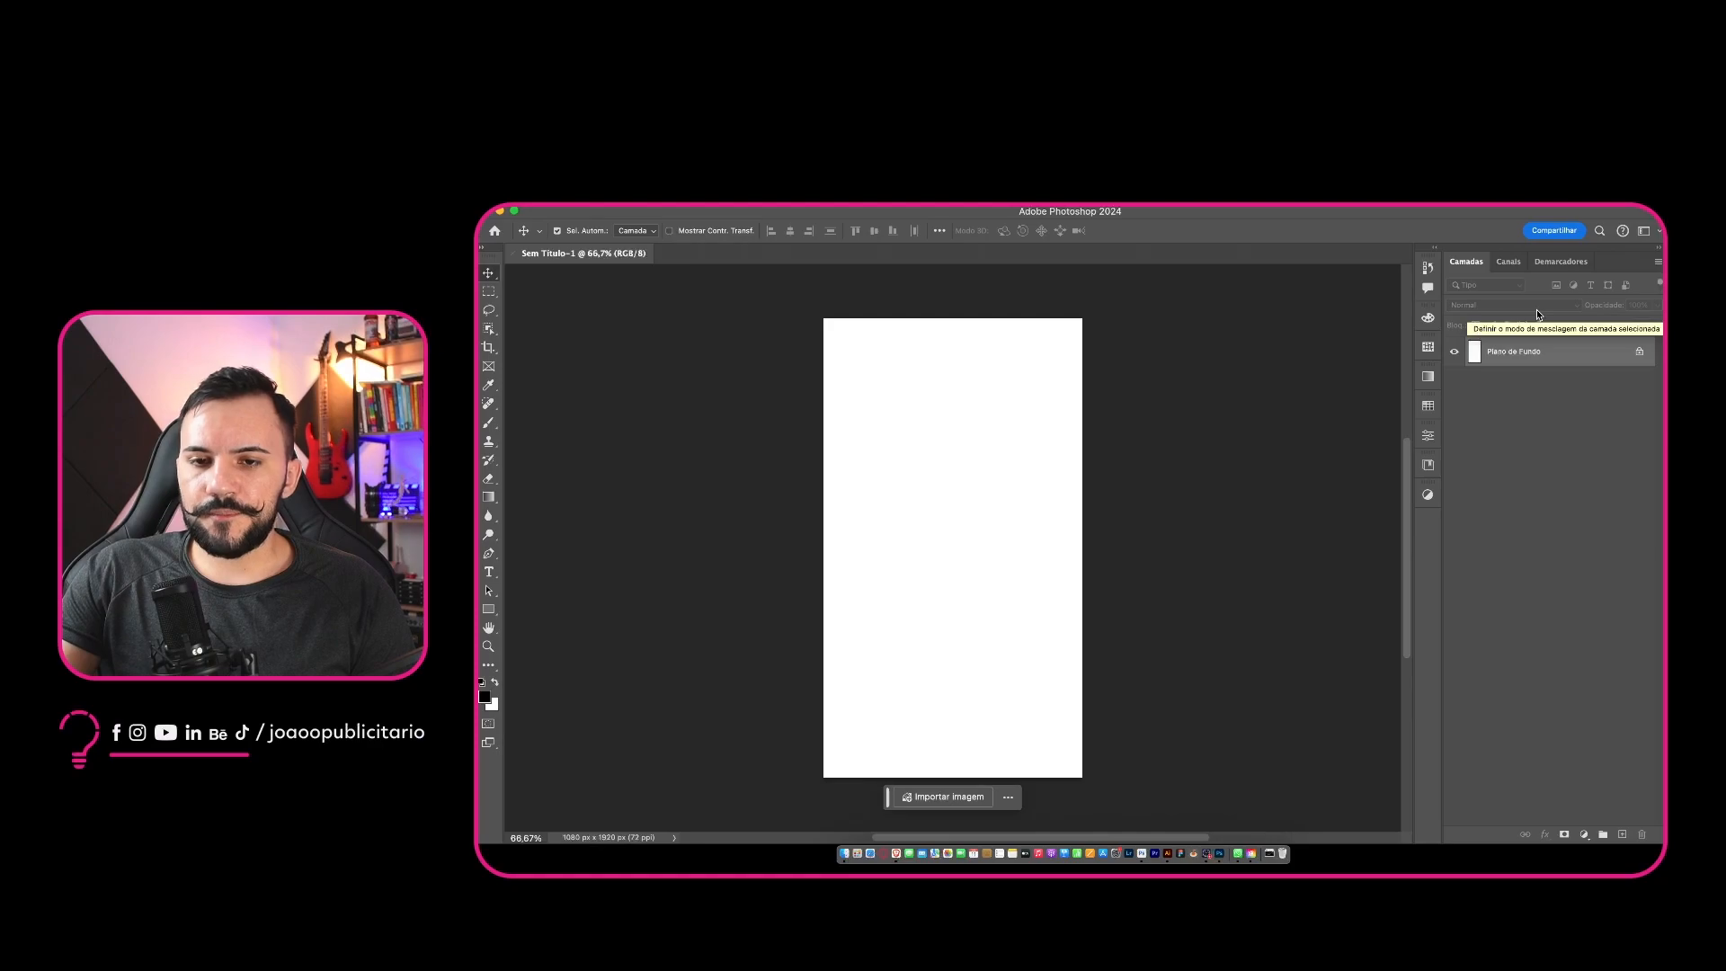
Place the Pexels coffee photo numbered 19825164, scale it to fill the canvas, and delete the background layer
{"action": "left_click_drag", "start_coordinate": [1134, 406], "coordinate": [935, 332]}
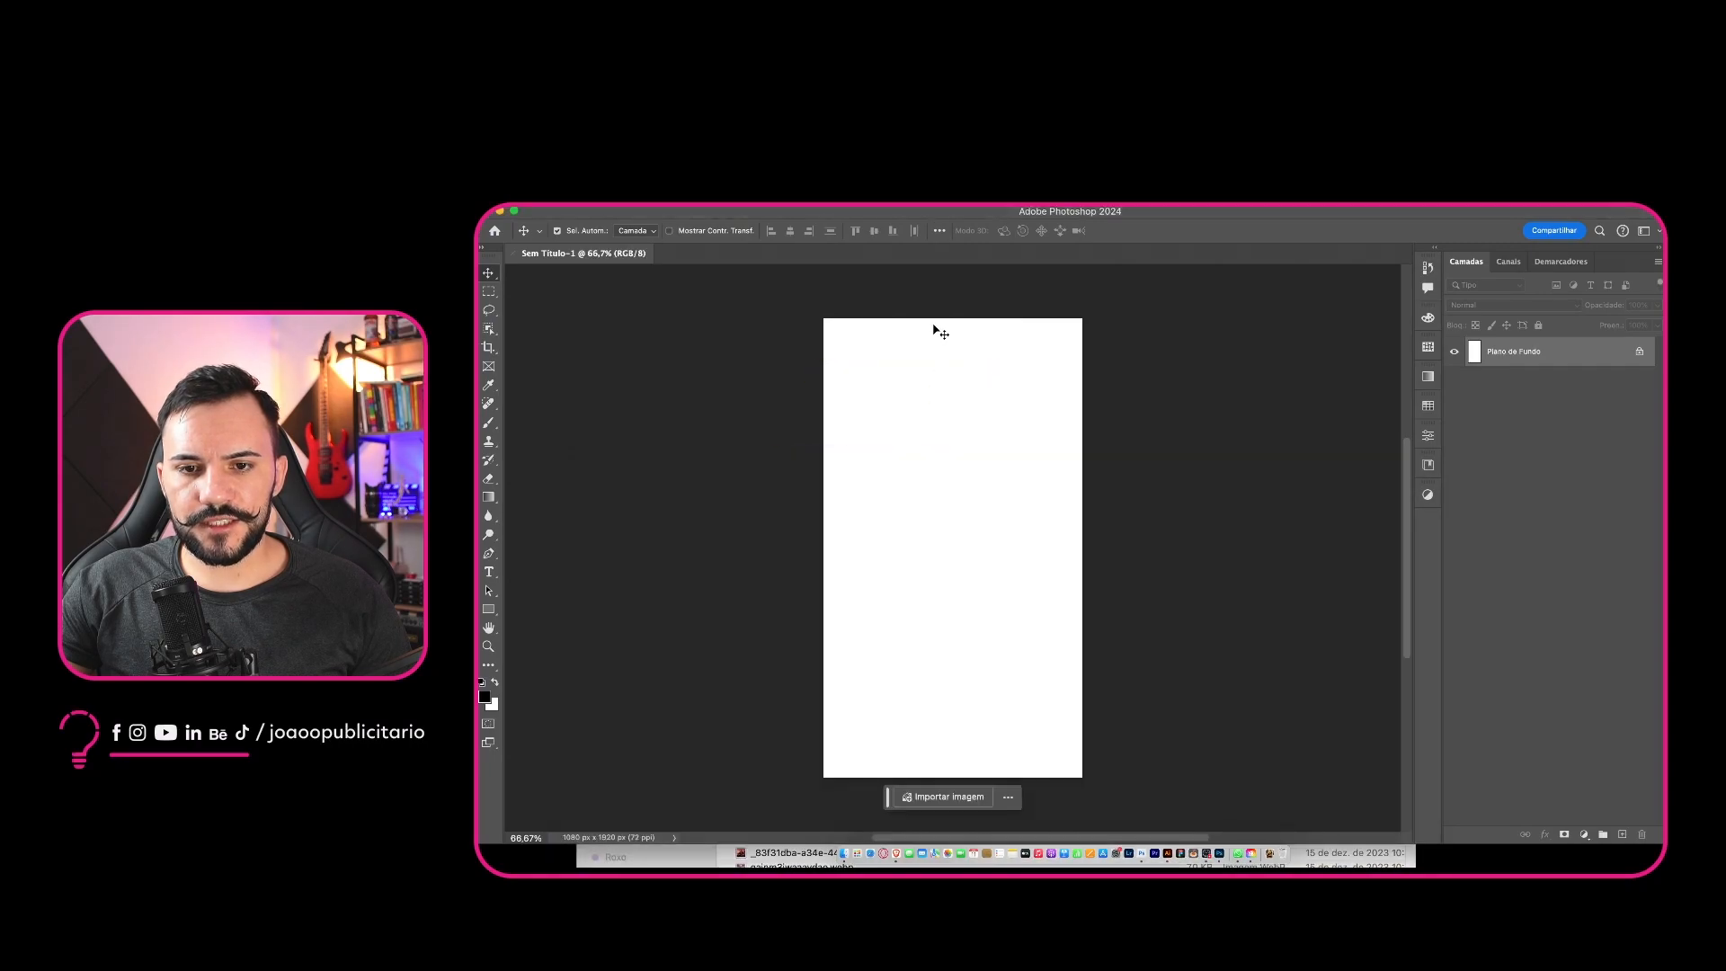
{"action": "left_click_drag", "start_coordinate": [995, 401], "coordinate": [994, 398]}
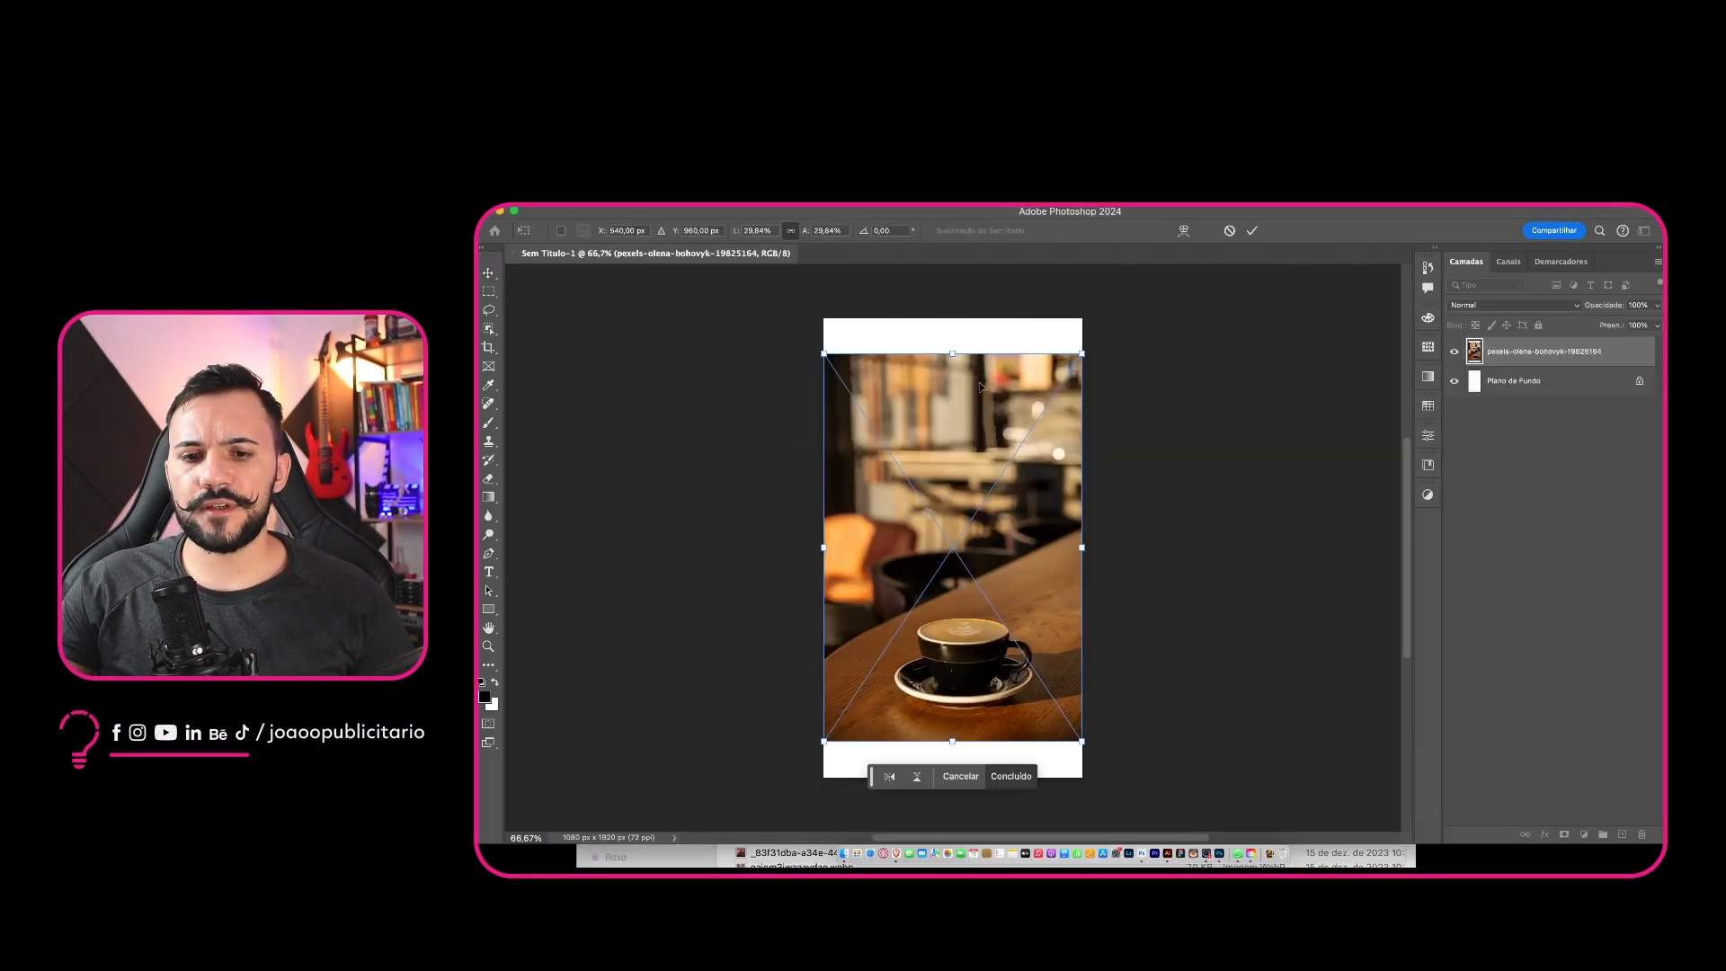
{"action": "mouse_move", "coordinate": [953, 354]}
{"action": "left_mouse_down"}
{"action": "mouse_move", "coordinate": [954, 385]}
{"action": "mouse_move", "coordinate": [965, 321]}
{"action": "mouse_move", "coordinate": [968, 375]}
{"action": "left_mouse_up"}
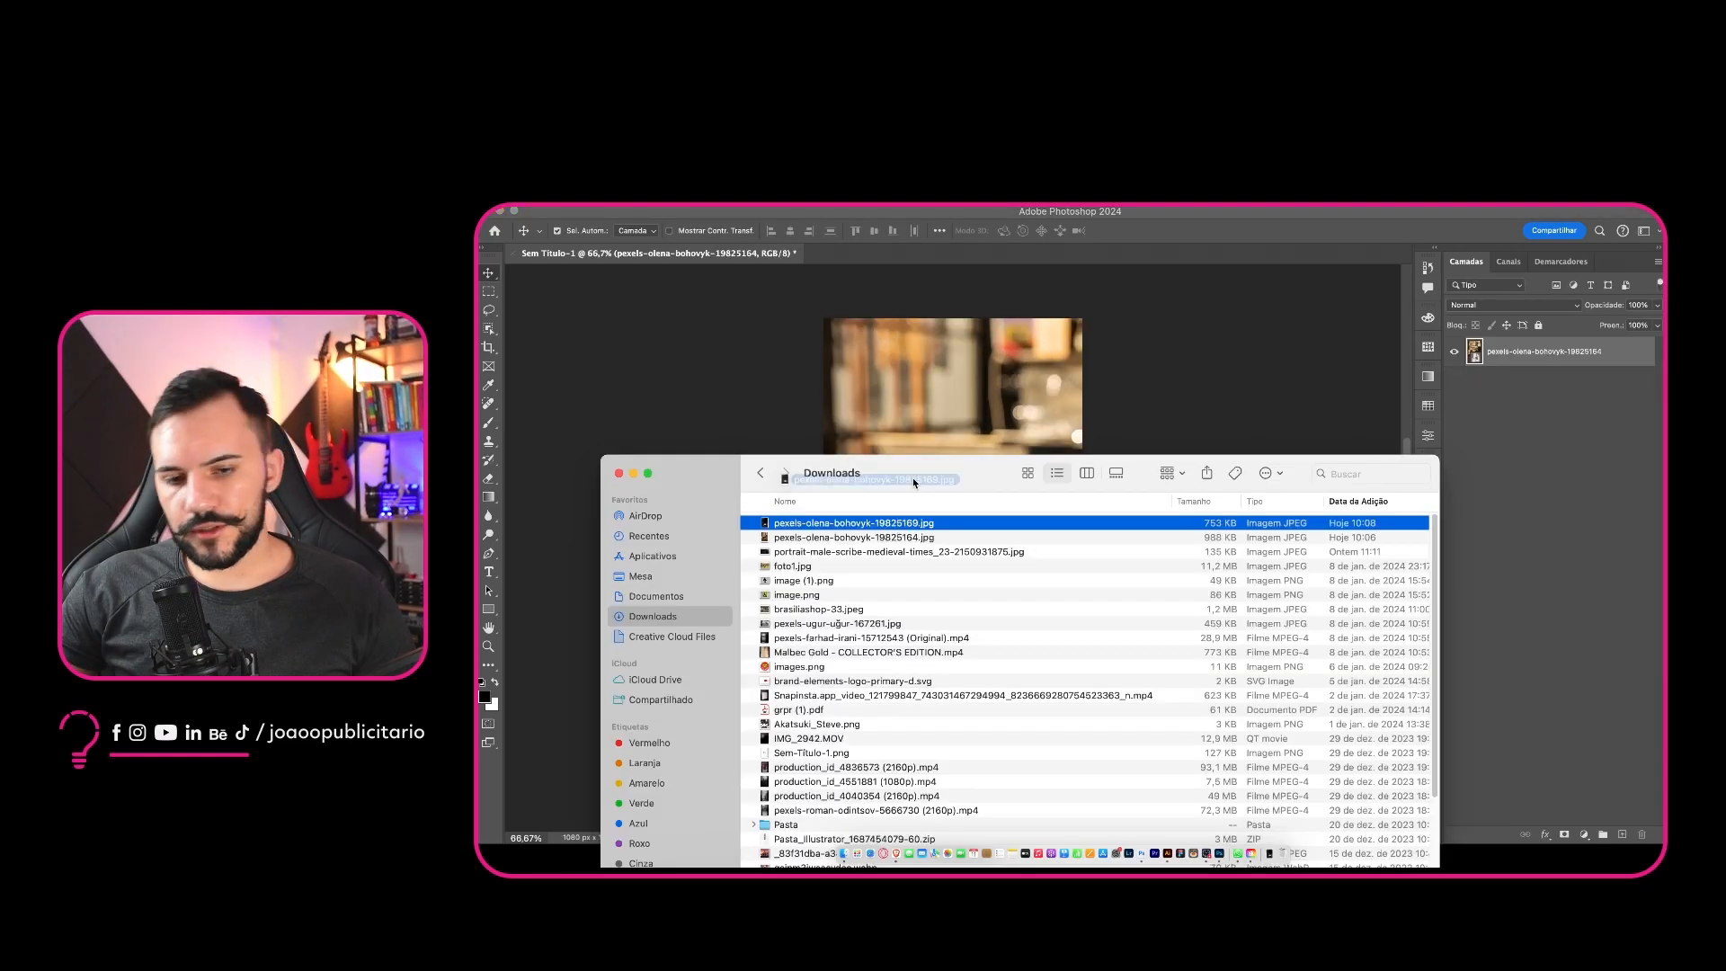
Place coffee photo 19825169 beneath the 19825164 layer and preview blend modes on the upper photo, keeping Normal
{"action": "left_click_drag", "start_coordinate": [913, 478], "coordinate": [957, 321]}
{"action": "key", "text": "Return"}
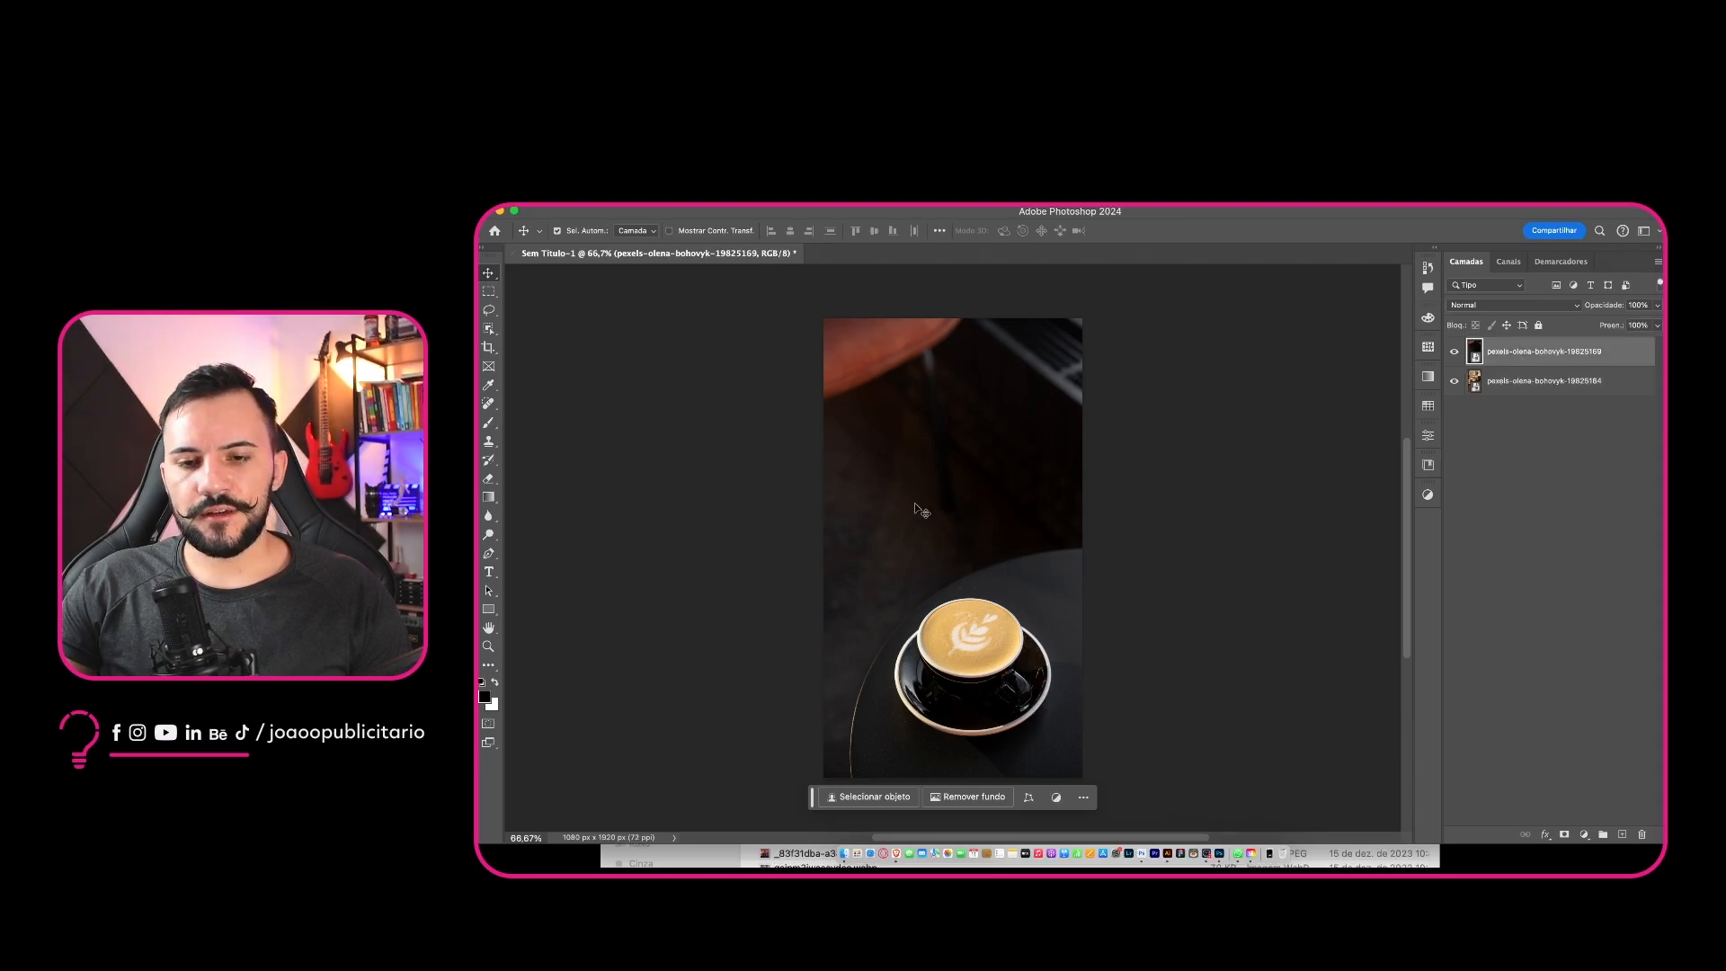
{"action": "left_click", "coordinate": [1532, 387]}
{"action": "left_click_drag", "start_coordinate": [1537, 390], "coordinate": [1540, 350]}
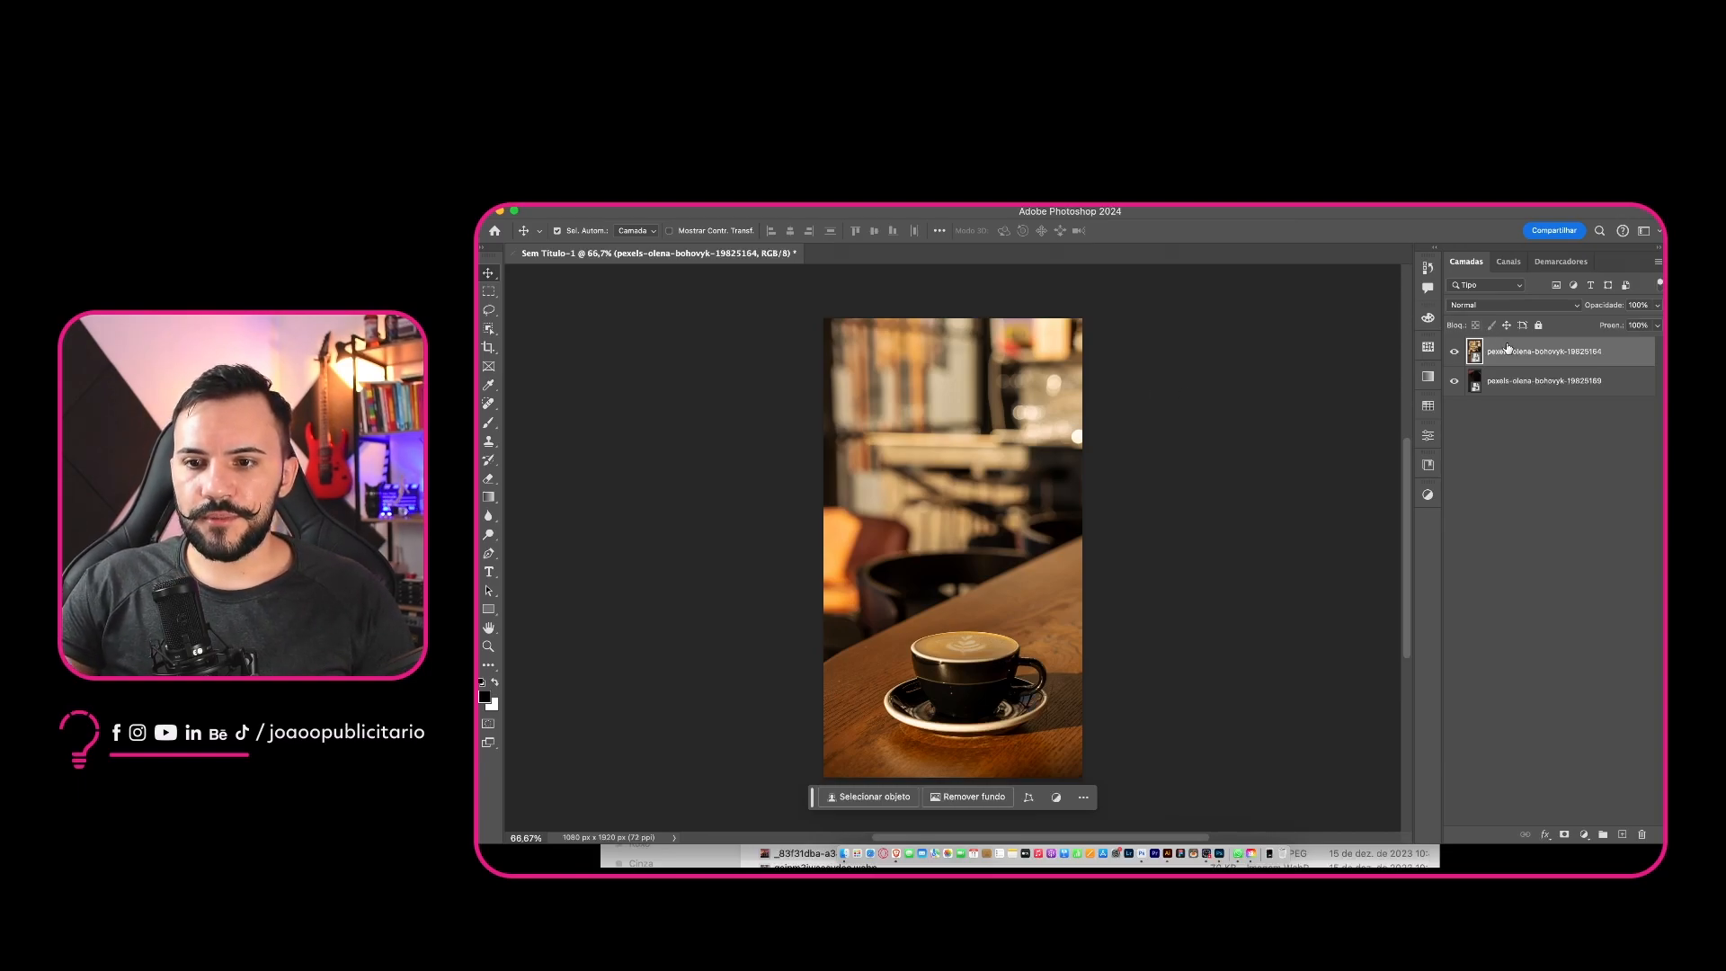
{"action": "left_click", "coordinate": [1499, 307]}
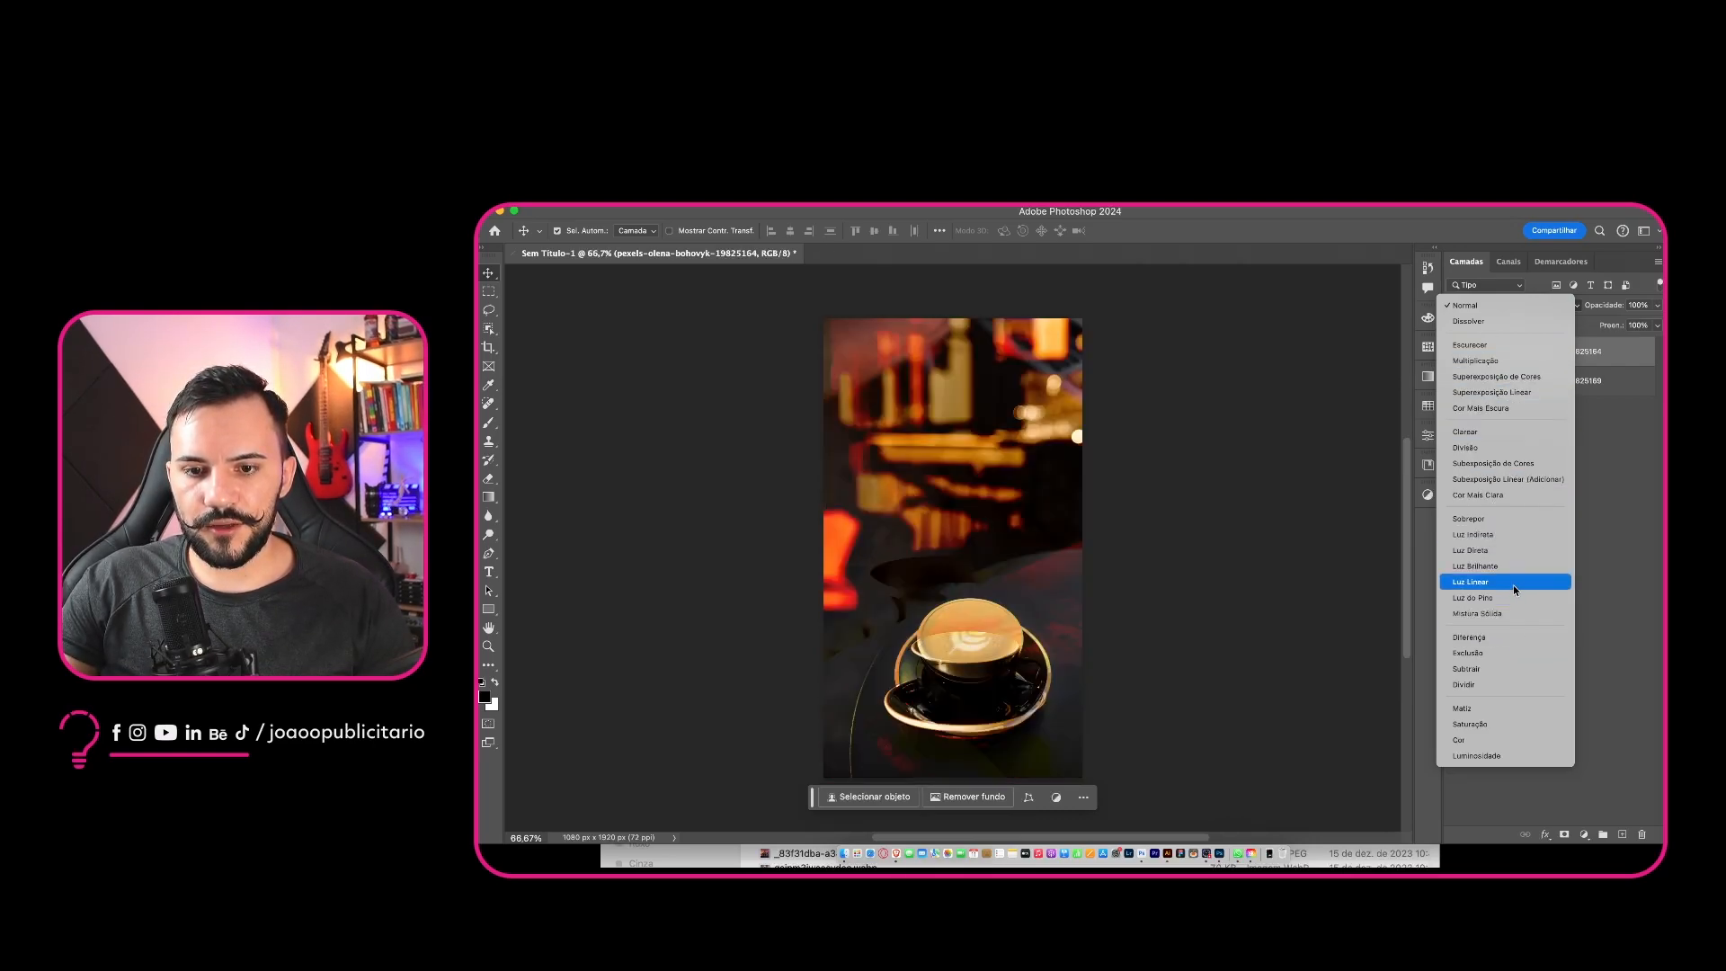
{"action": "left_click", "coordinate": [1483, 305]}
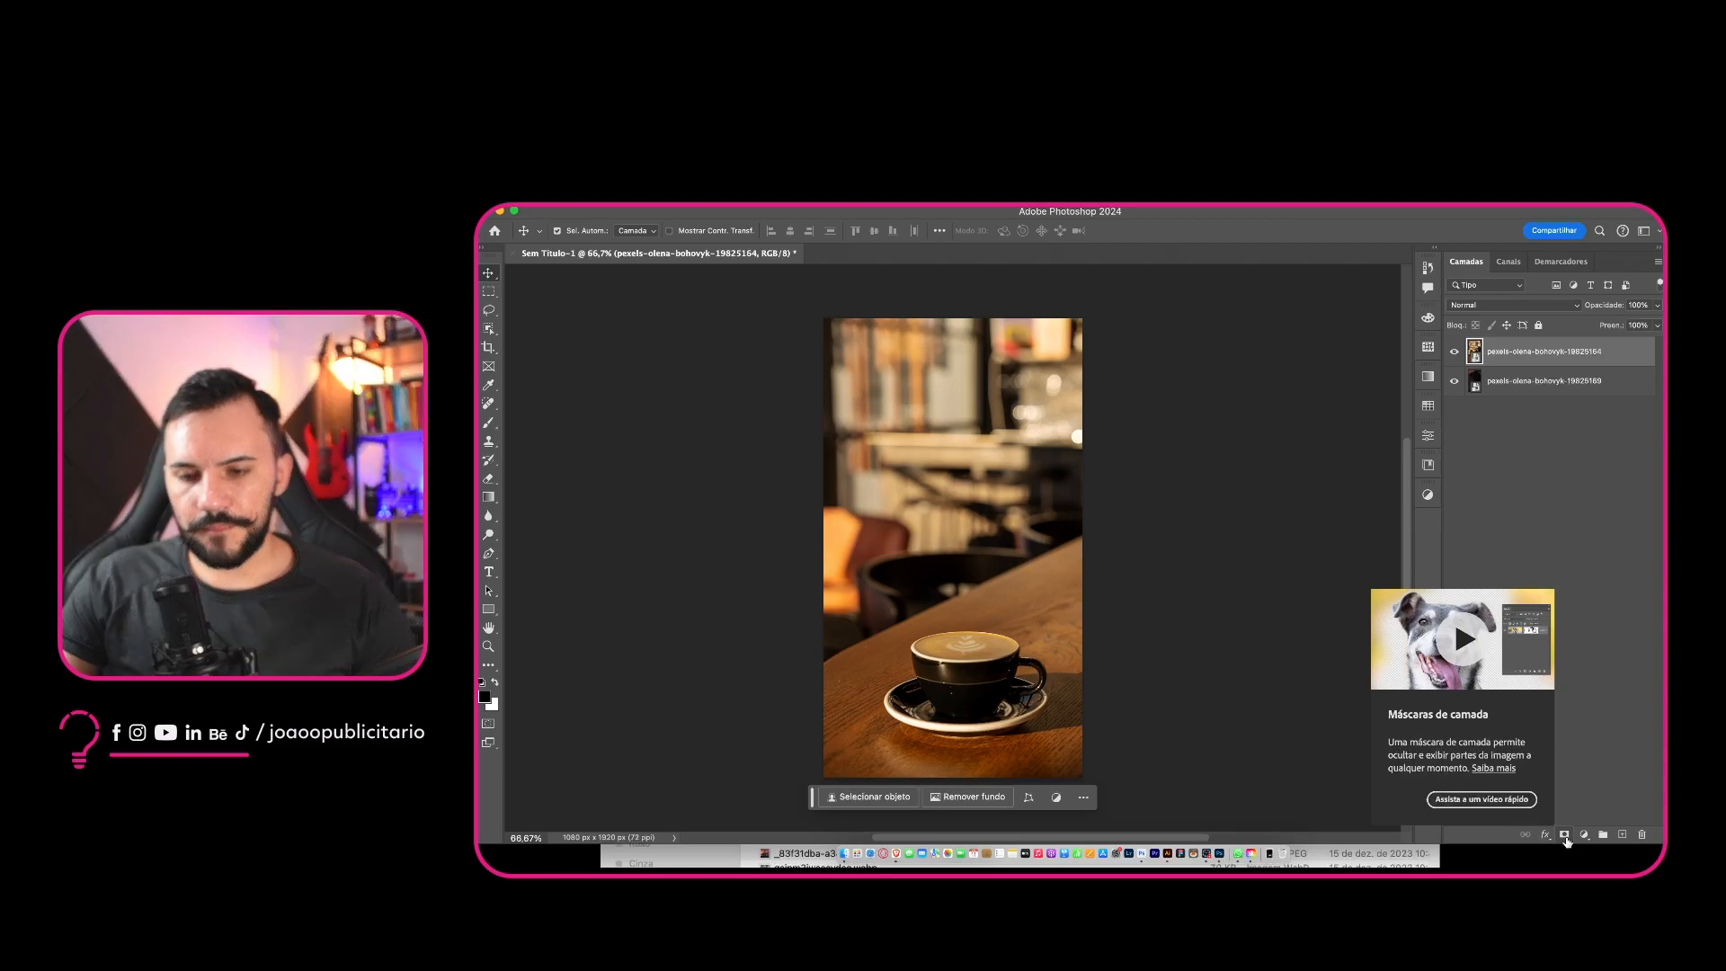
Add a layer mask to the upper photo, paint its upper area black with a 1000 px brush, and hide the lower photo
{"action": "left_click", "coordinate": [1565, 836]}
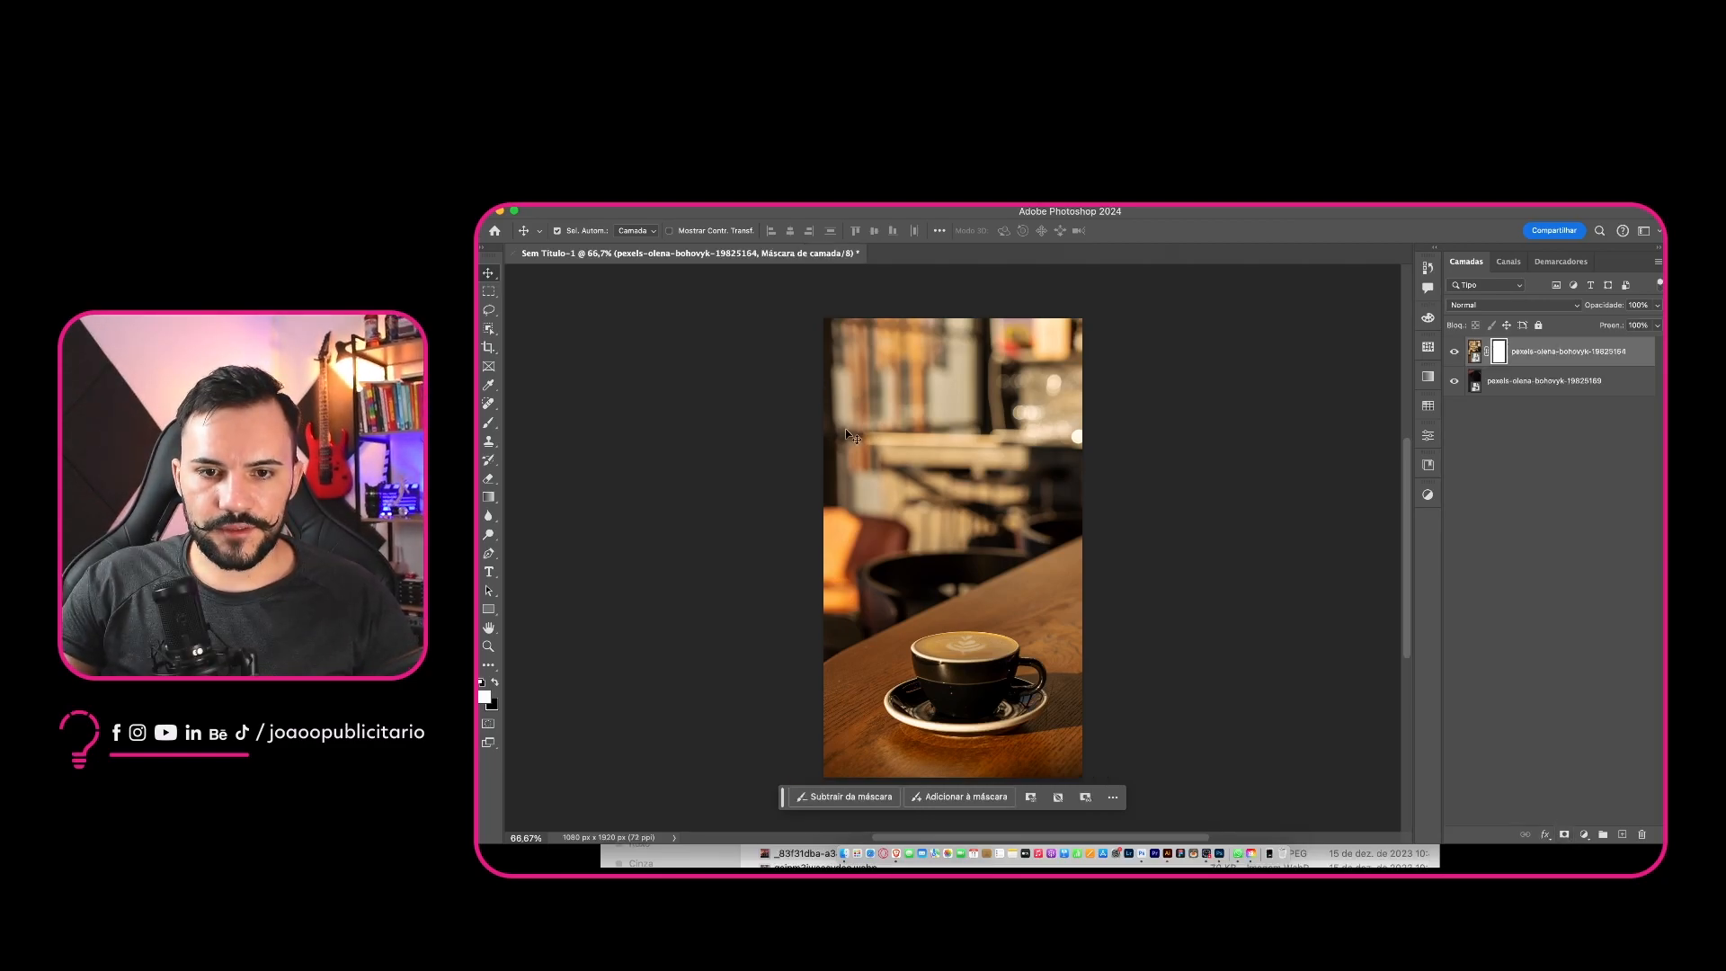
{"action": "key", "text": "b"}
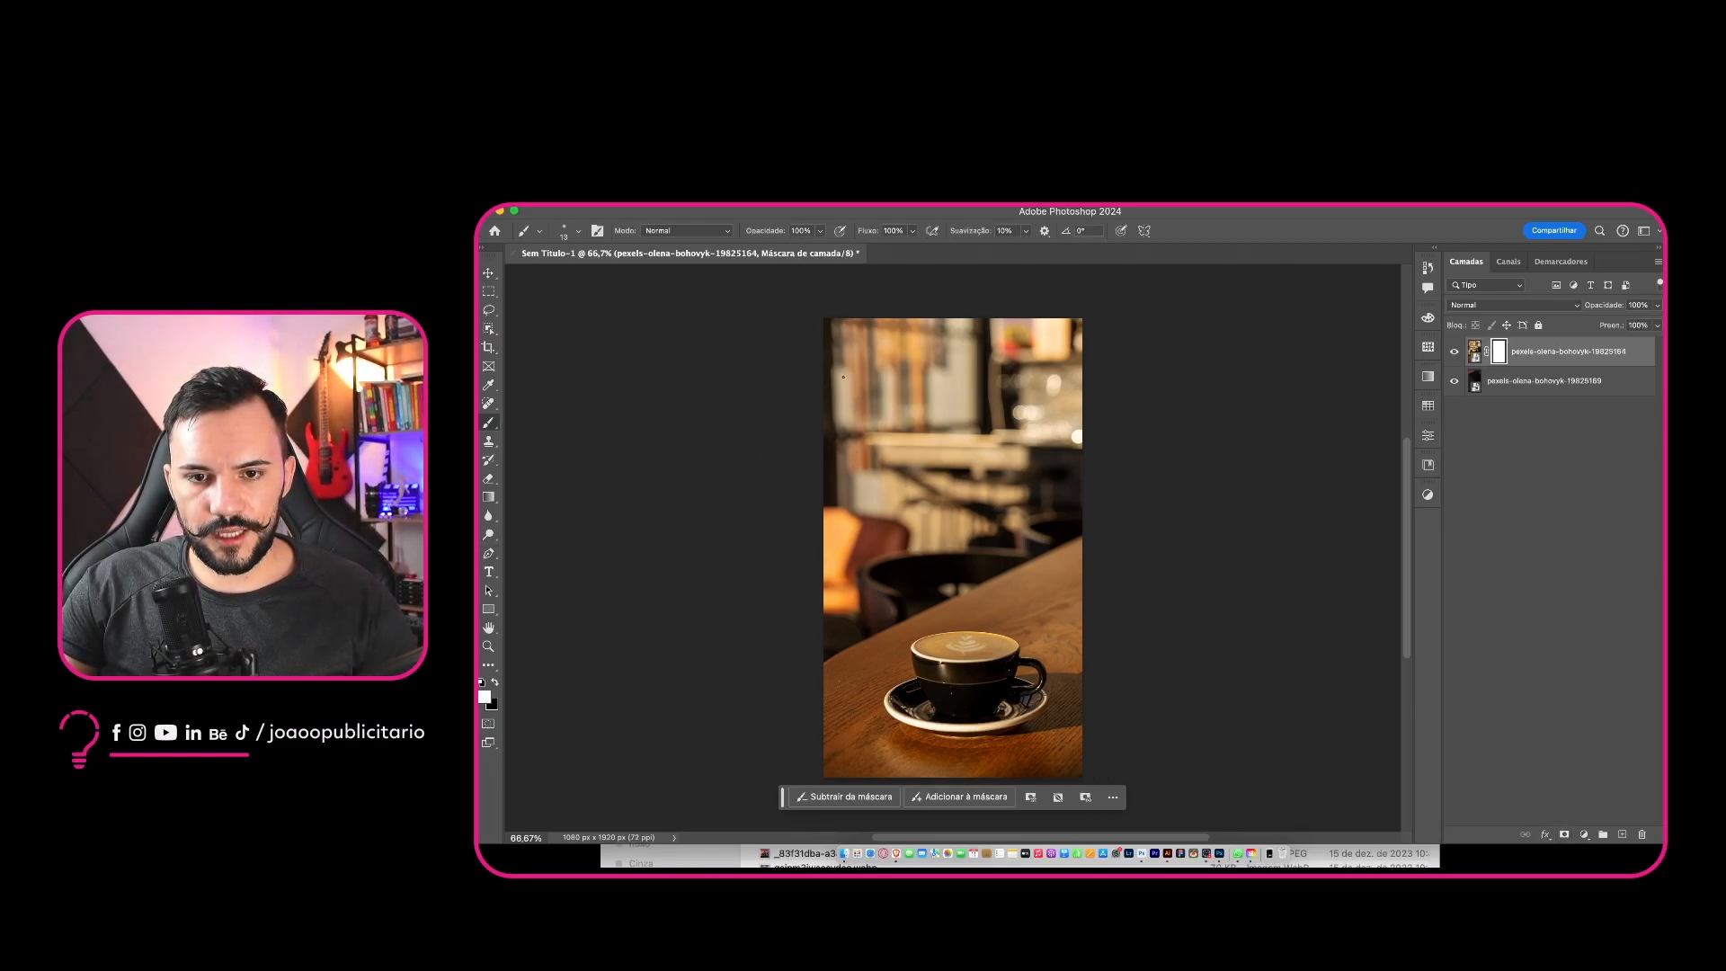
{"action": "mouse_move", "coordinate": [823, 386]}
{"action": "left_mouse_down"}
{"action": "mouse_move", "coordinate": [1063, 377]}
{"action": "mouse_move", "coordinate": [1095, 449]}
{"action": "mouse_move", "coordinate": [727, 450]}
{"action": "mouse_move", "coordinate": [1020, 442]}
{"action": "mouse_move", "coordinate": [936, 435]}
{"action": "left_mouse_up"}
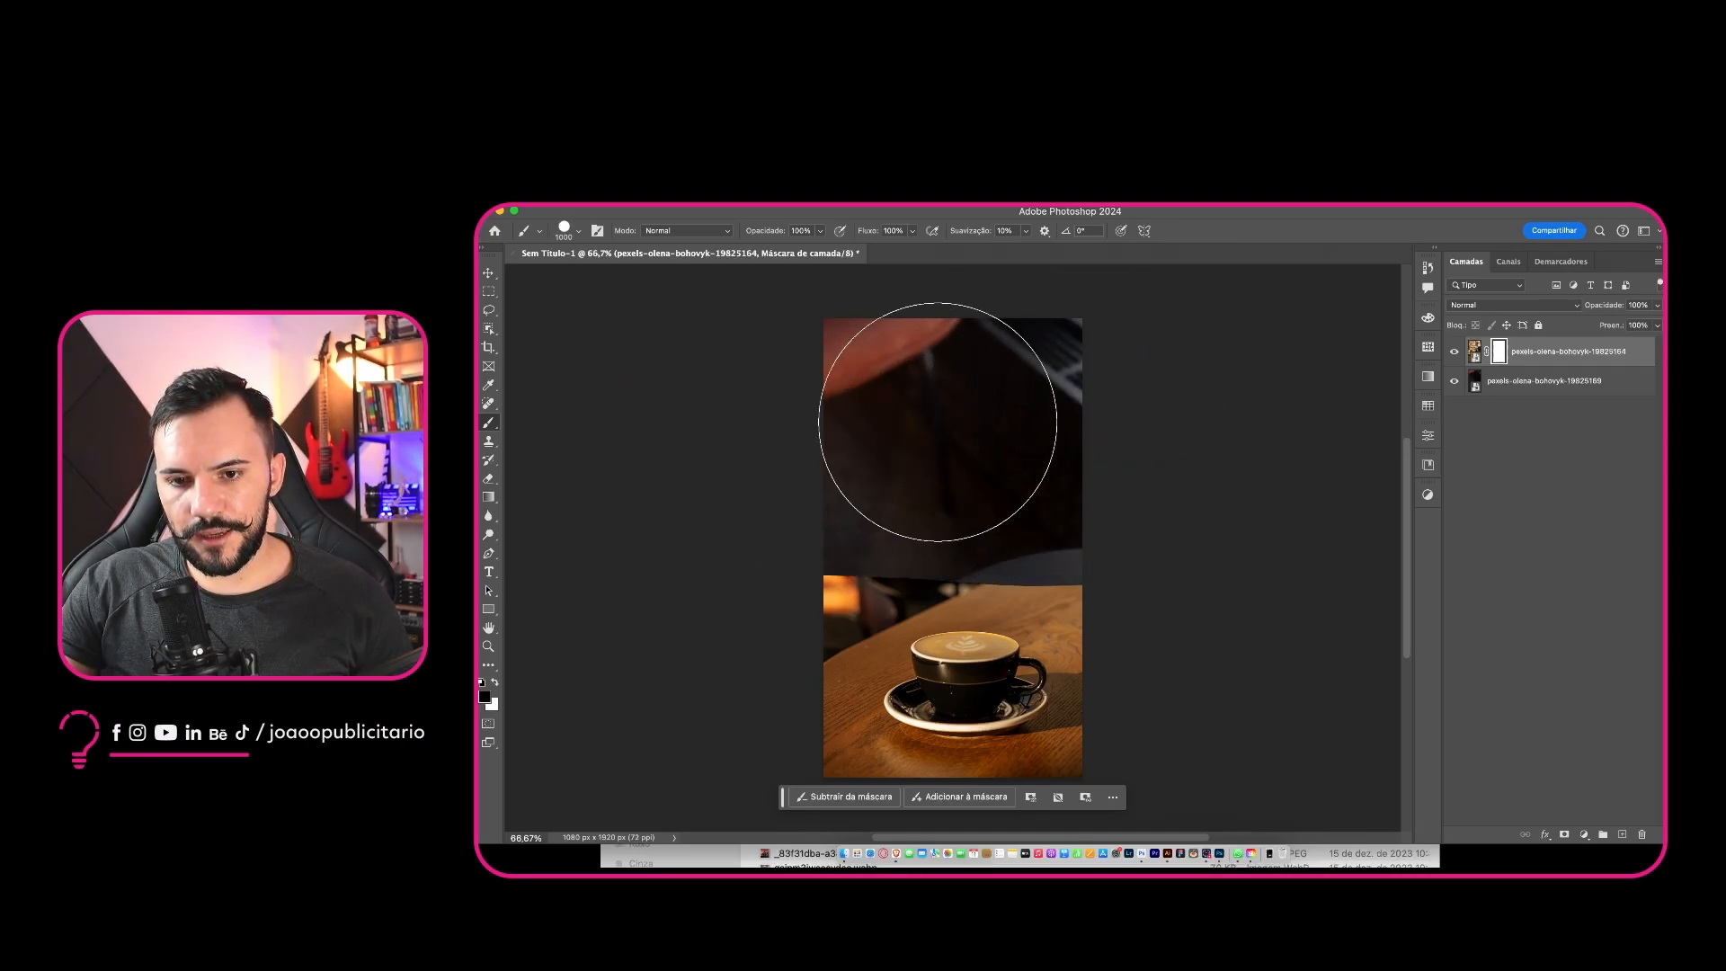
{"action": "left_click", "coordinate": [1453, 381]}
{"action": "left_click", "coordinate": [1025, 483]}
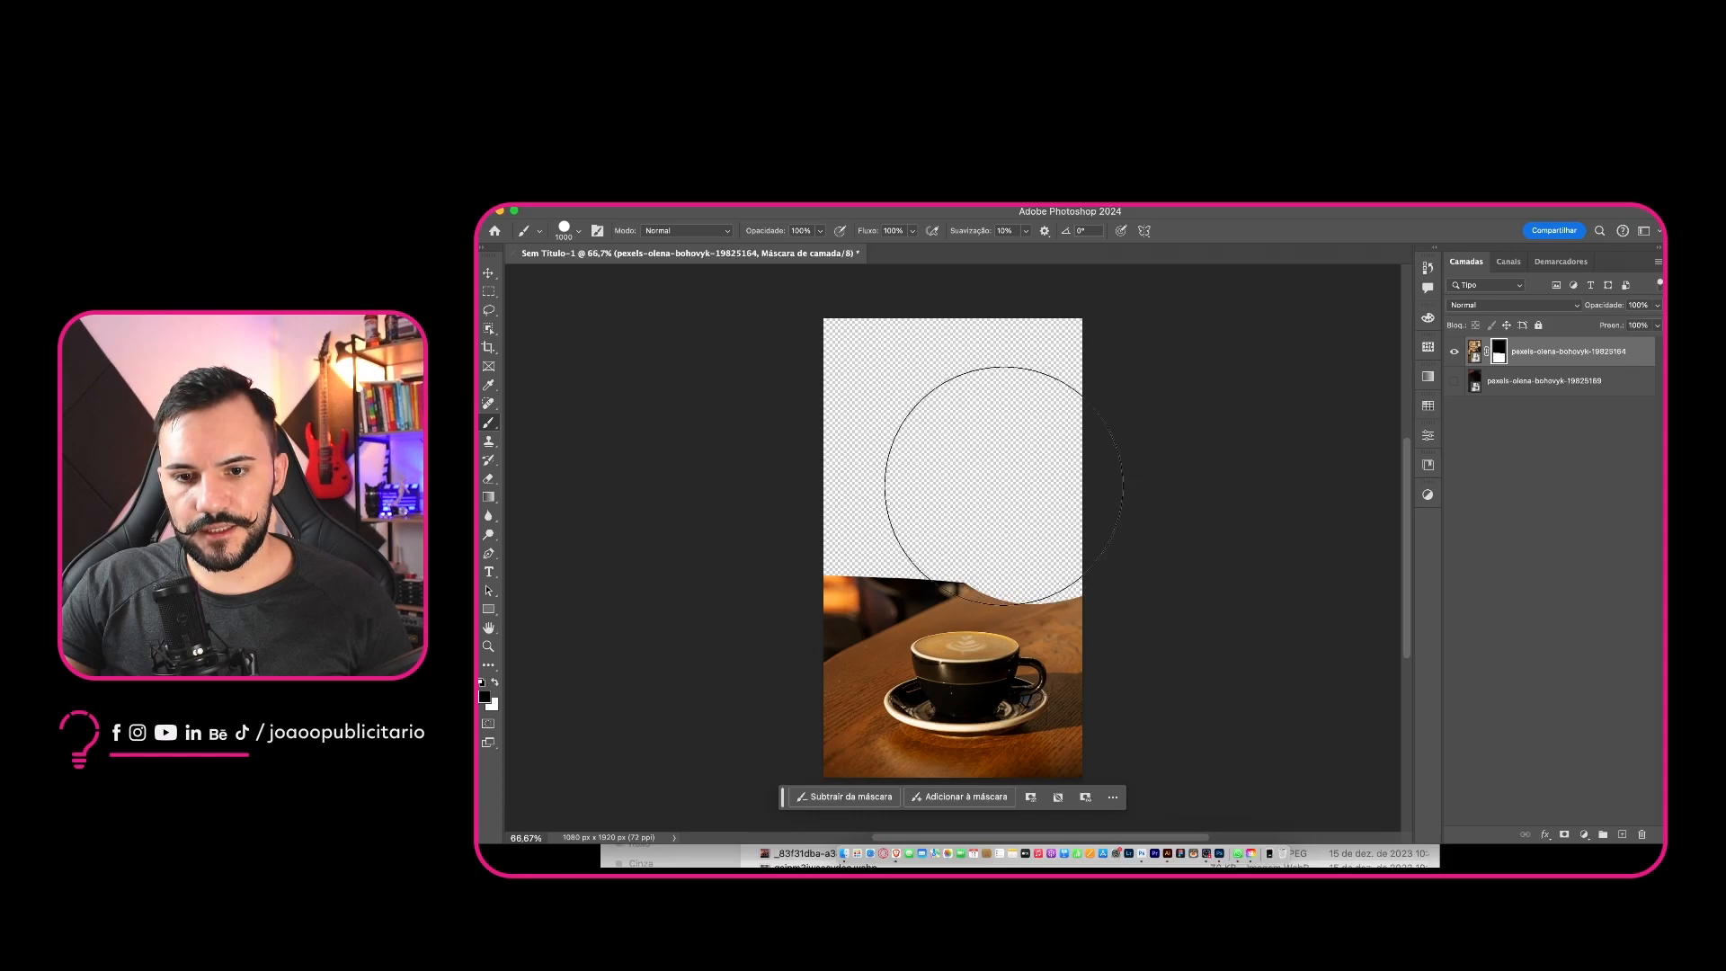
{"action": "left_click_drag", "start_coordinate": [1025, 484], "coordinate": [732, 470]}
{"action": "key", "text": "v"}
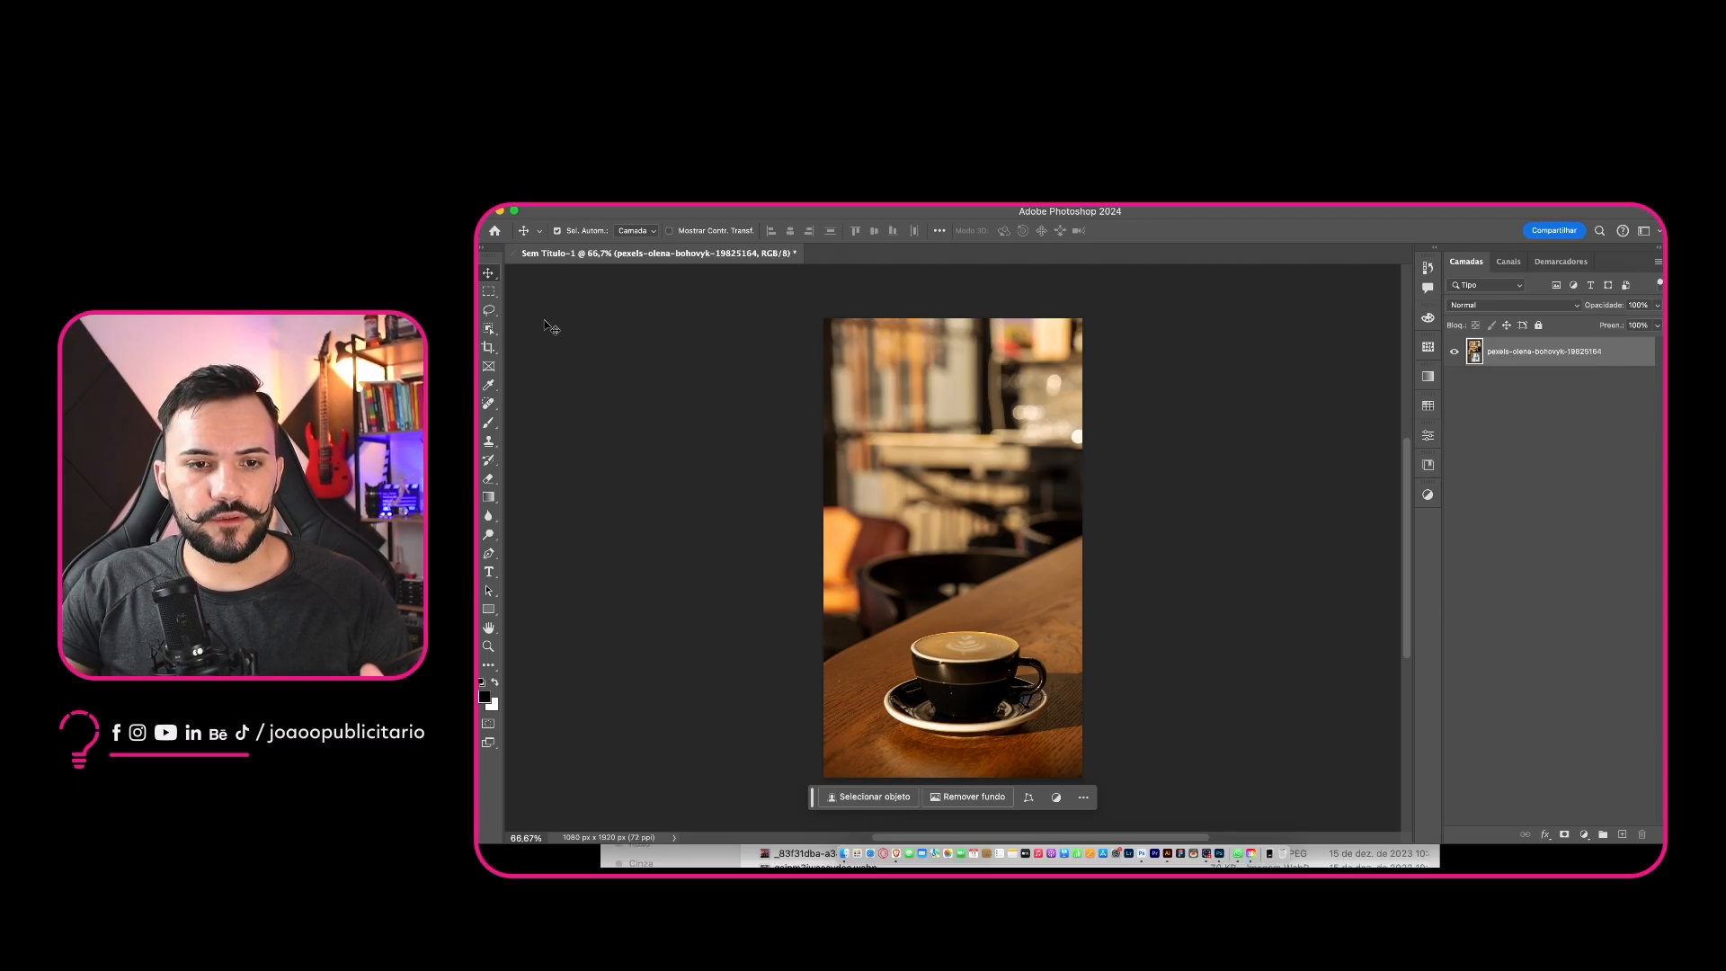
{"action": "left_click", "coordinate": [486, 312]}
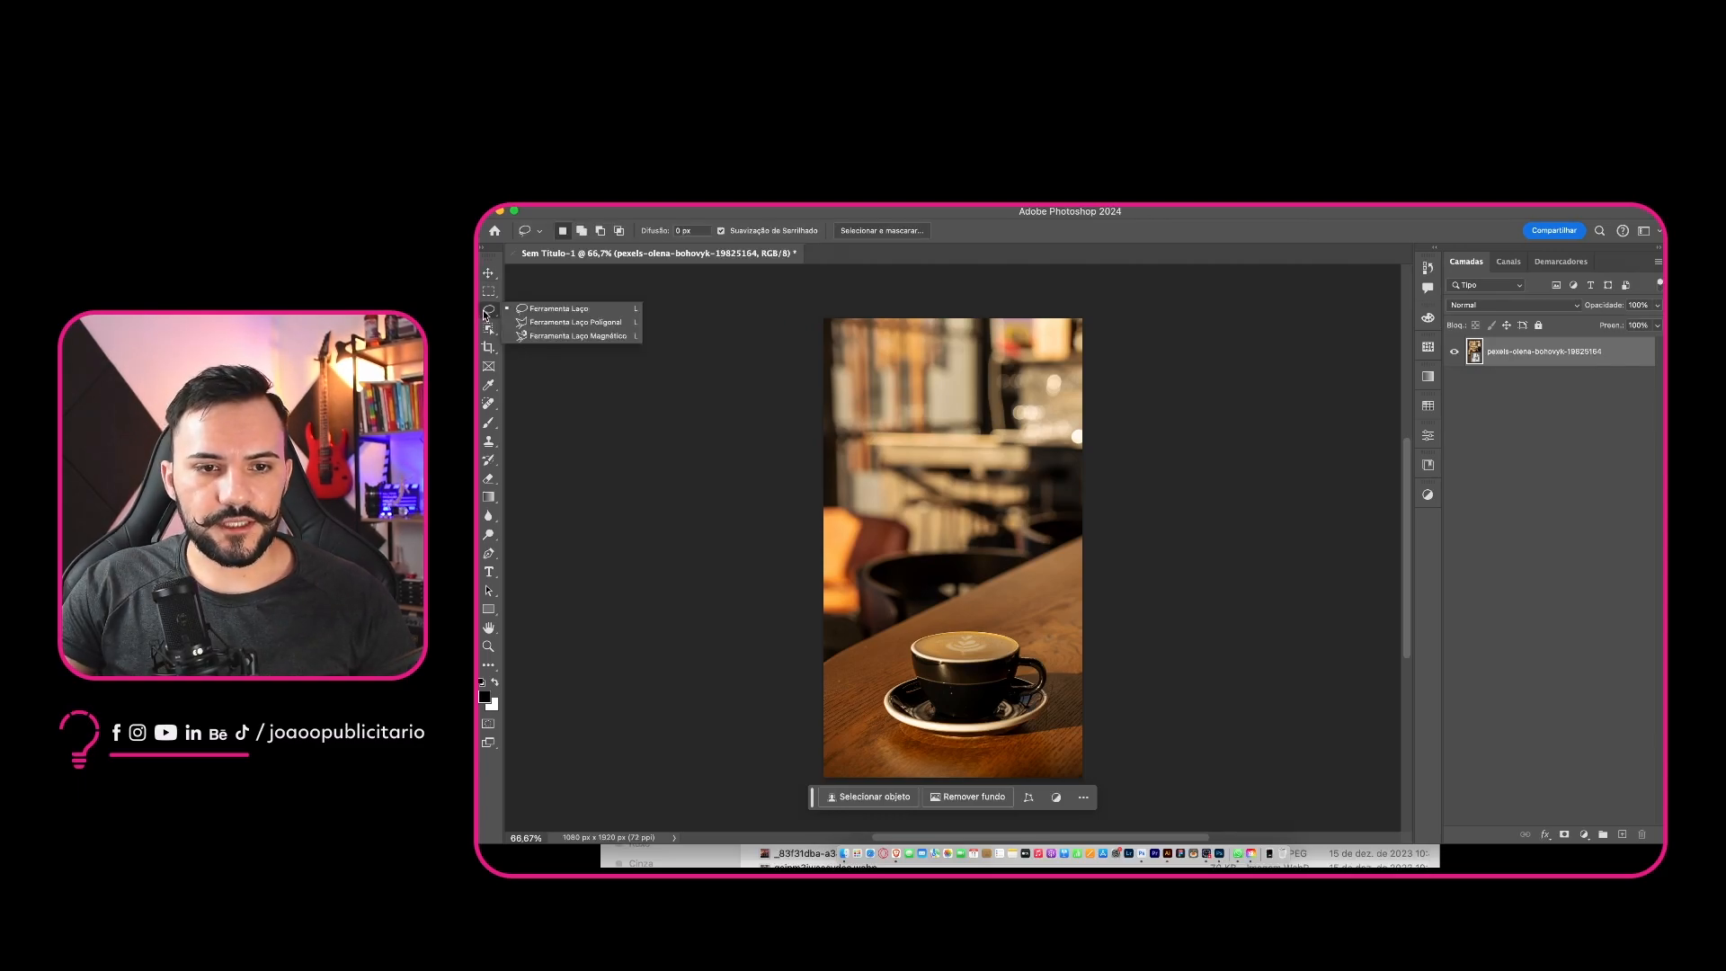
{"action": "left_click", "coordinate": [531, 328]}
{"action": "left_click", "coordinate": [941, 638]}
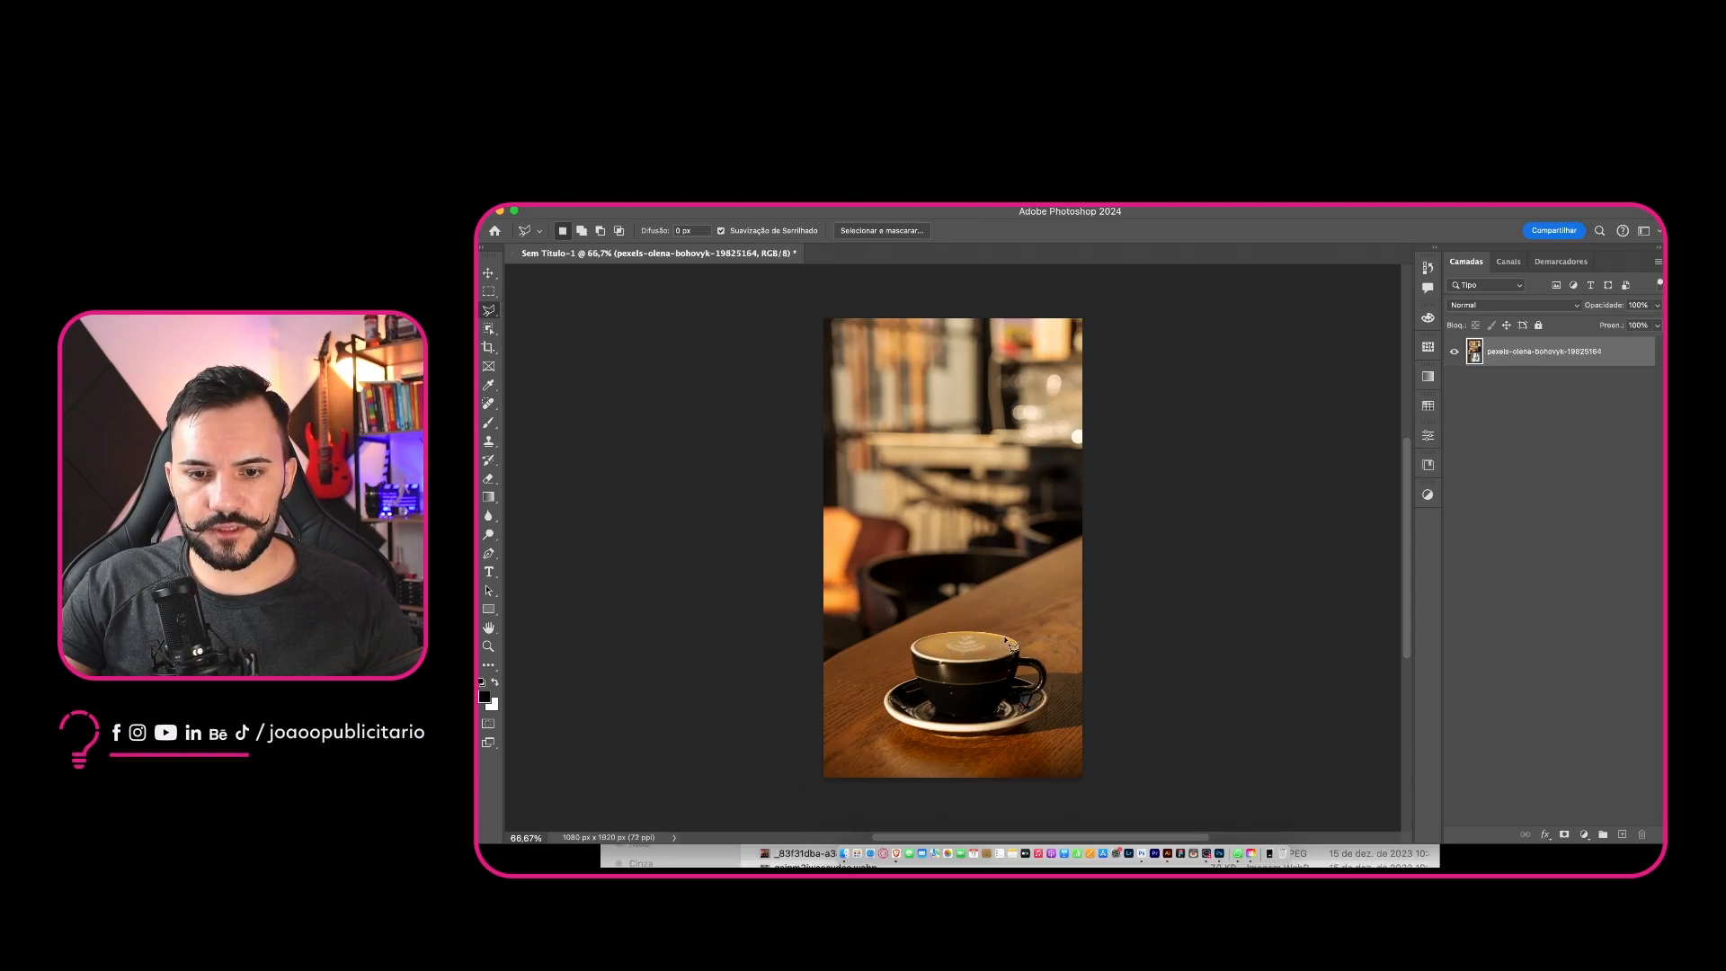
Select the coffee cup and its saucer with the Quick Selection tool
{"action": "key", "text": "w"}
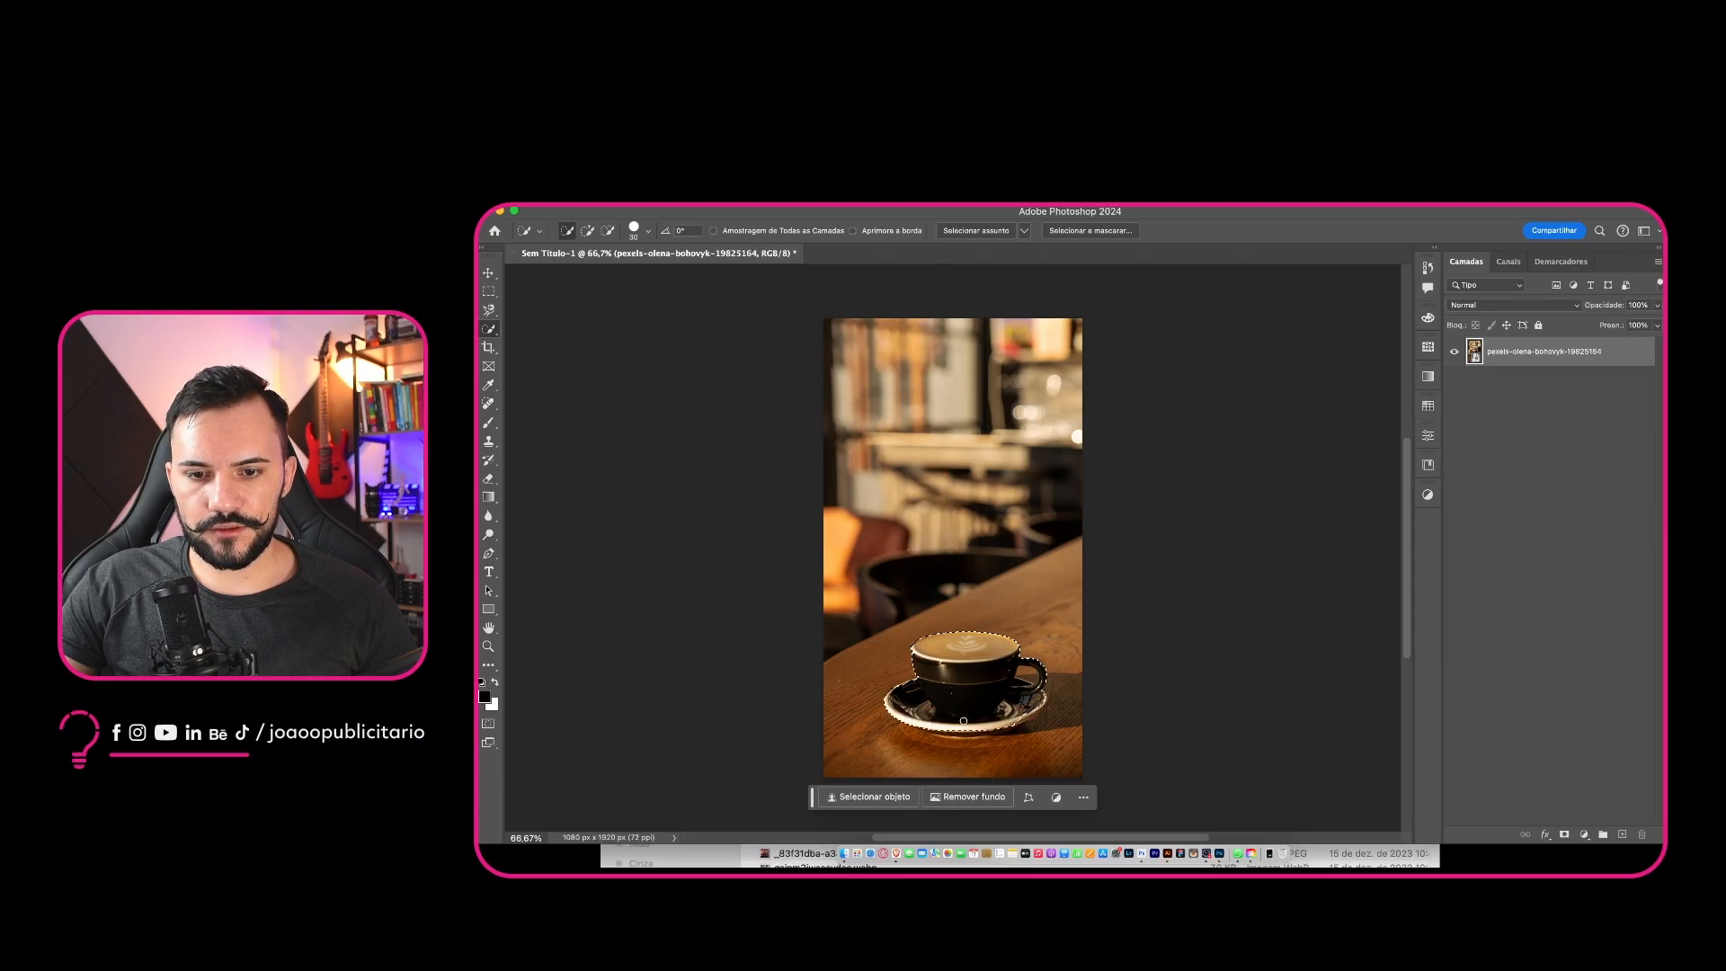
{"action": "left_click_drag", "start_coordinate": [1022, 717], "coordinate": [1027, 715]}
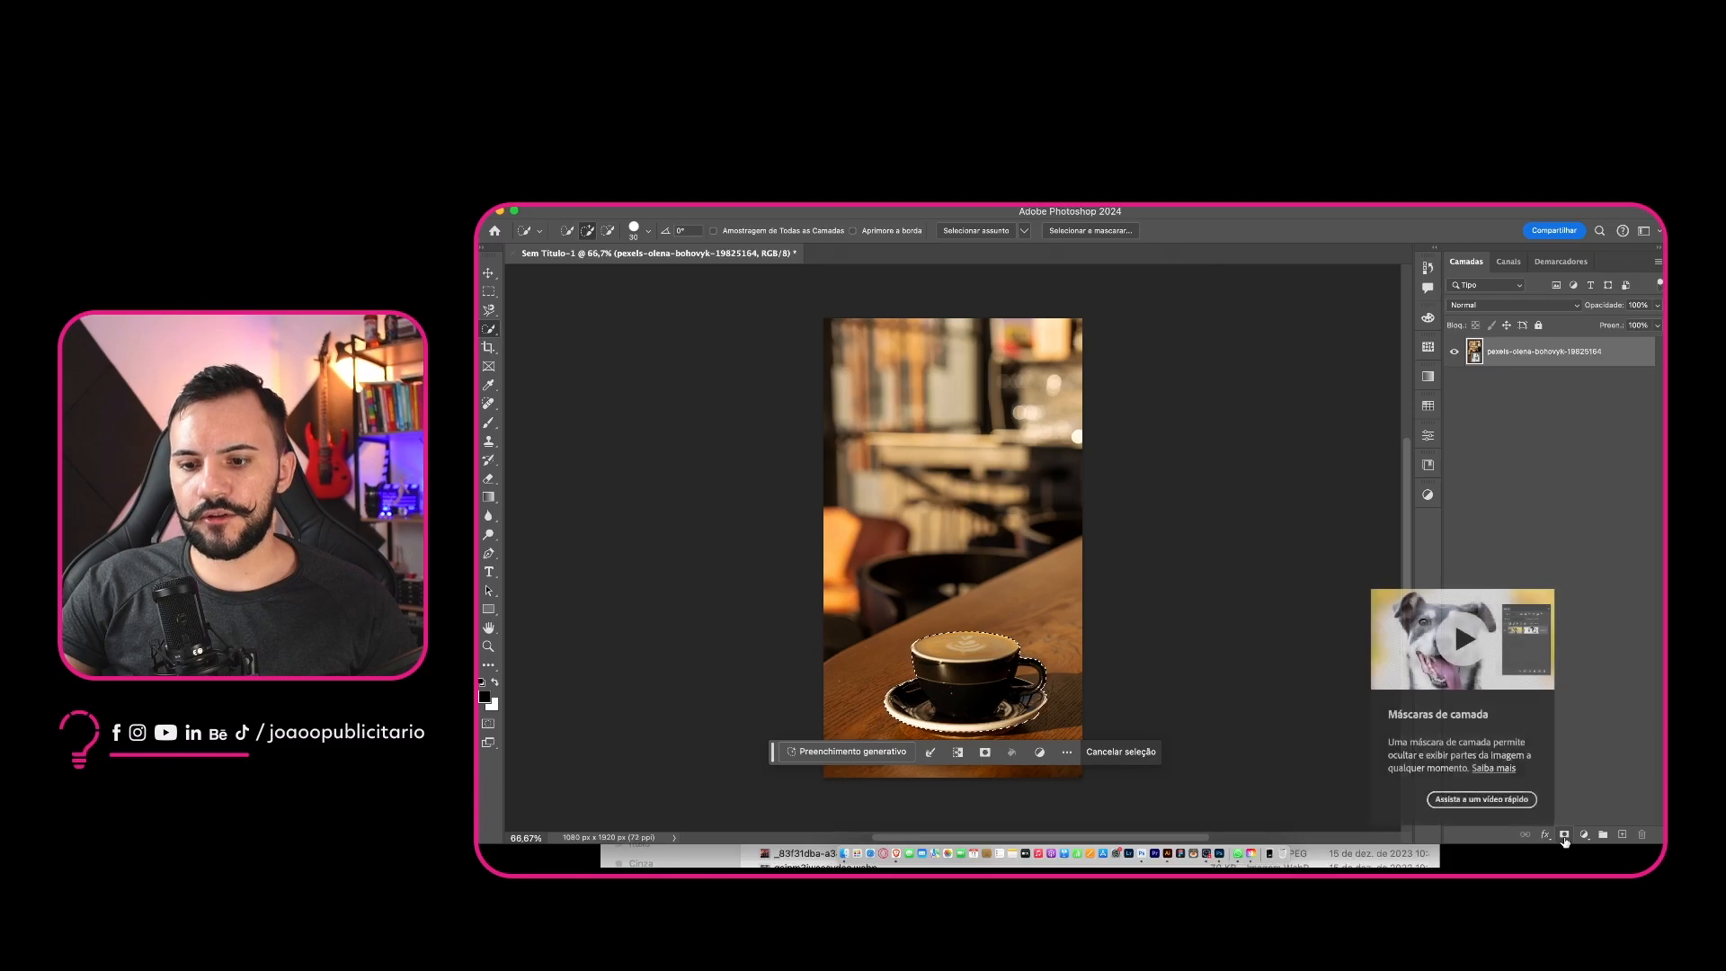
Add a layer mask from the selection so that only the coffee cup and saucer show
{"action": "left_click", "coordinate": [1564, 836]}
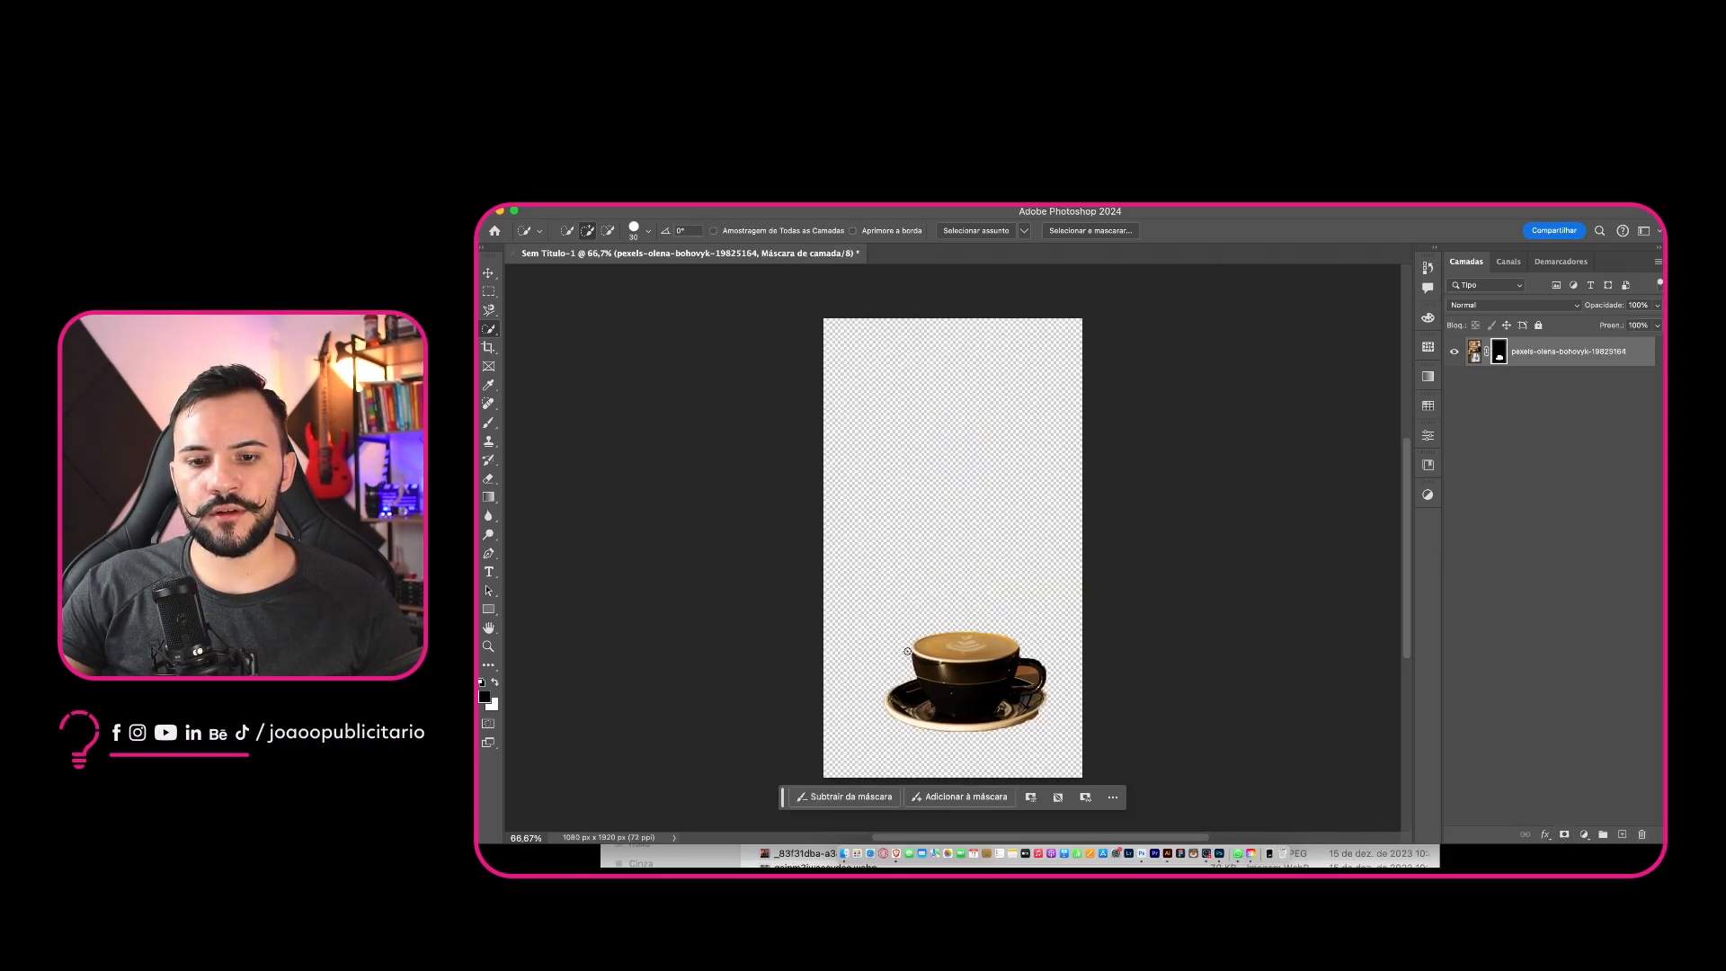
{"action": "key", "text": "v"}
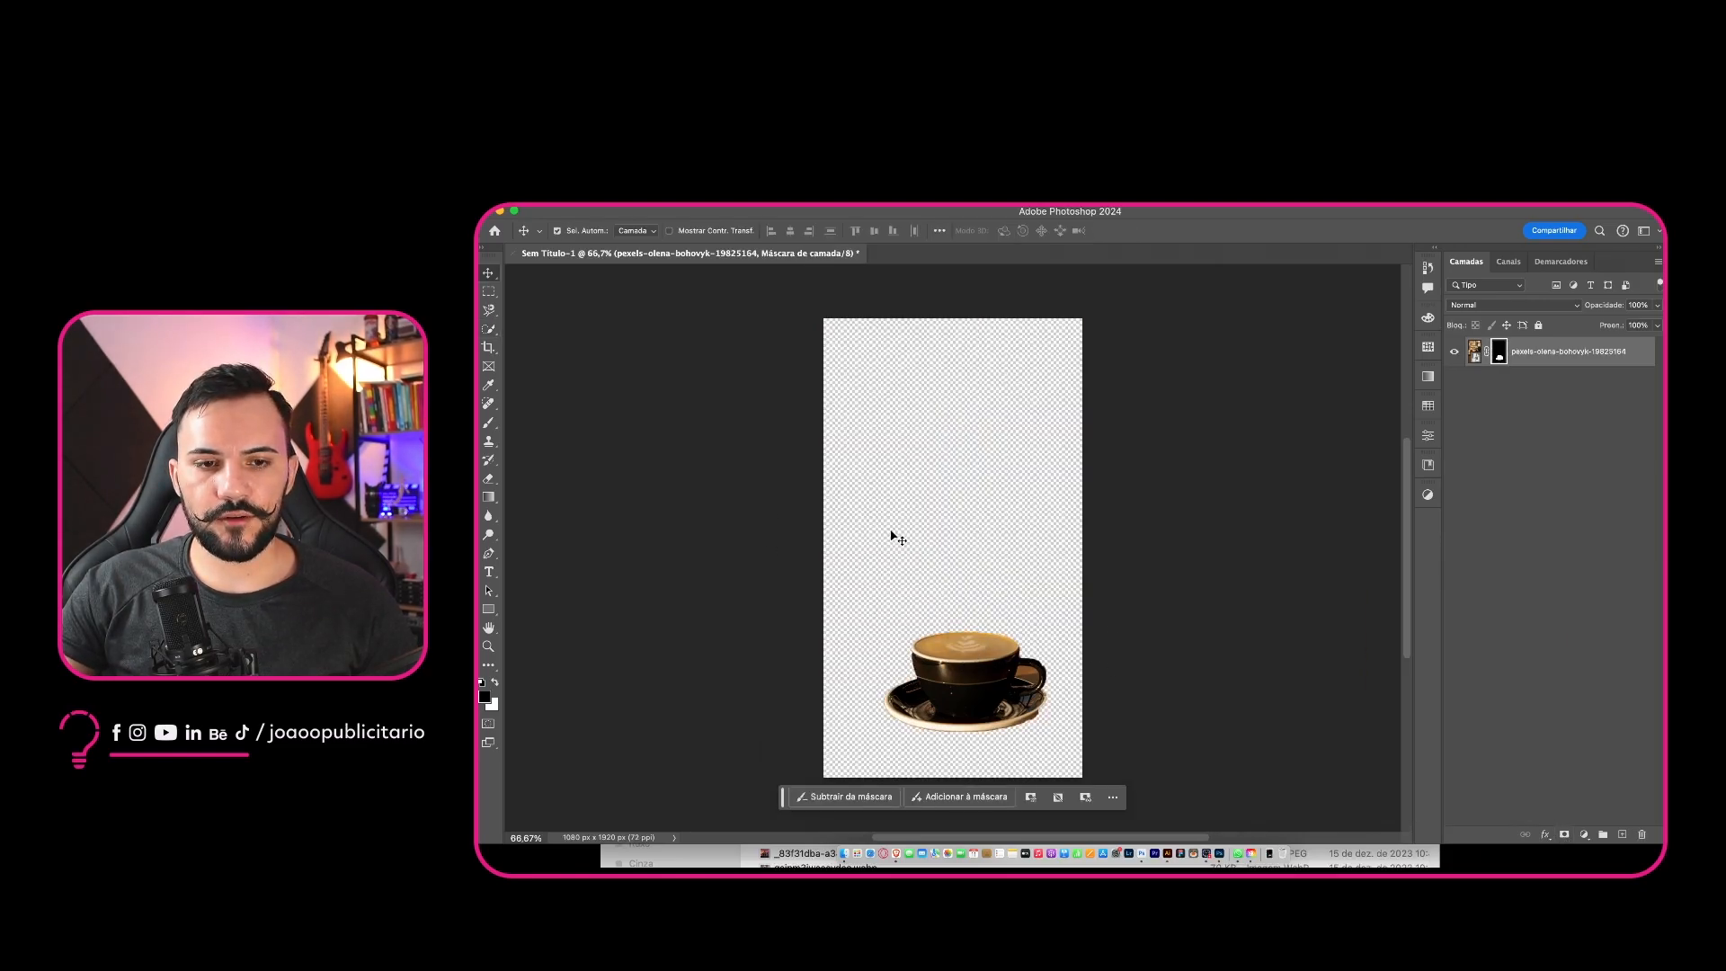
Draw an 894 x 894 px rectangle with the Rectangle tool over the photo's upper right area, extending past the canvas edge
{"action": "right_click", "coordinate": [490, 611]}
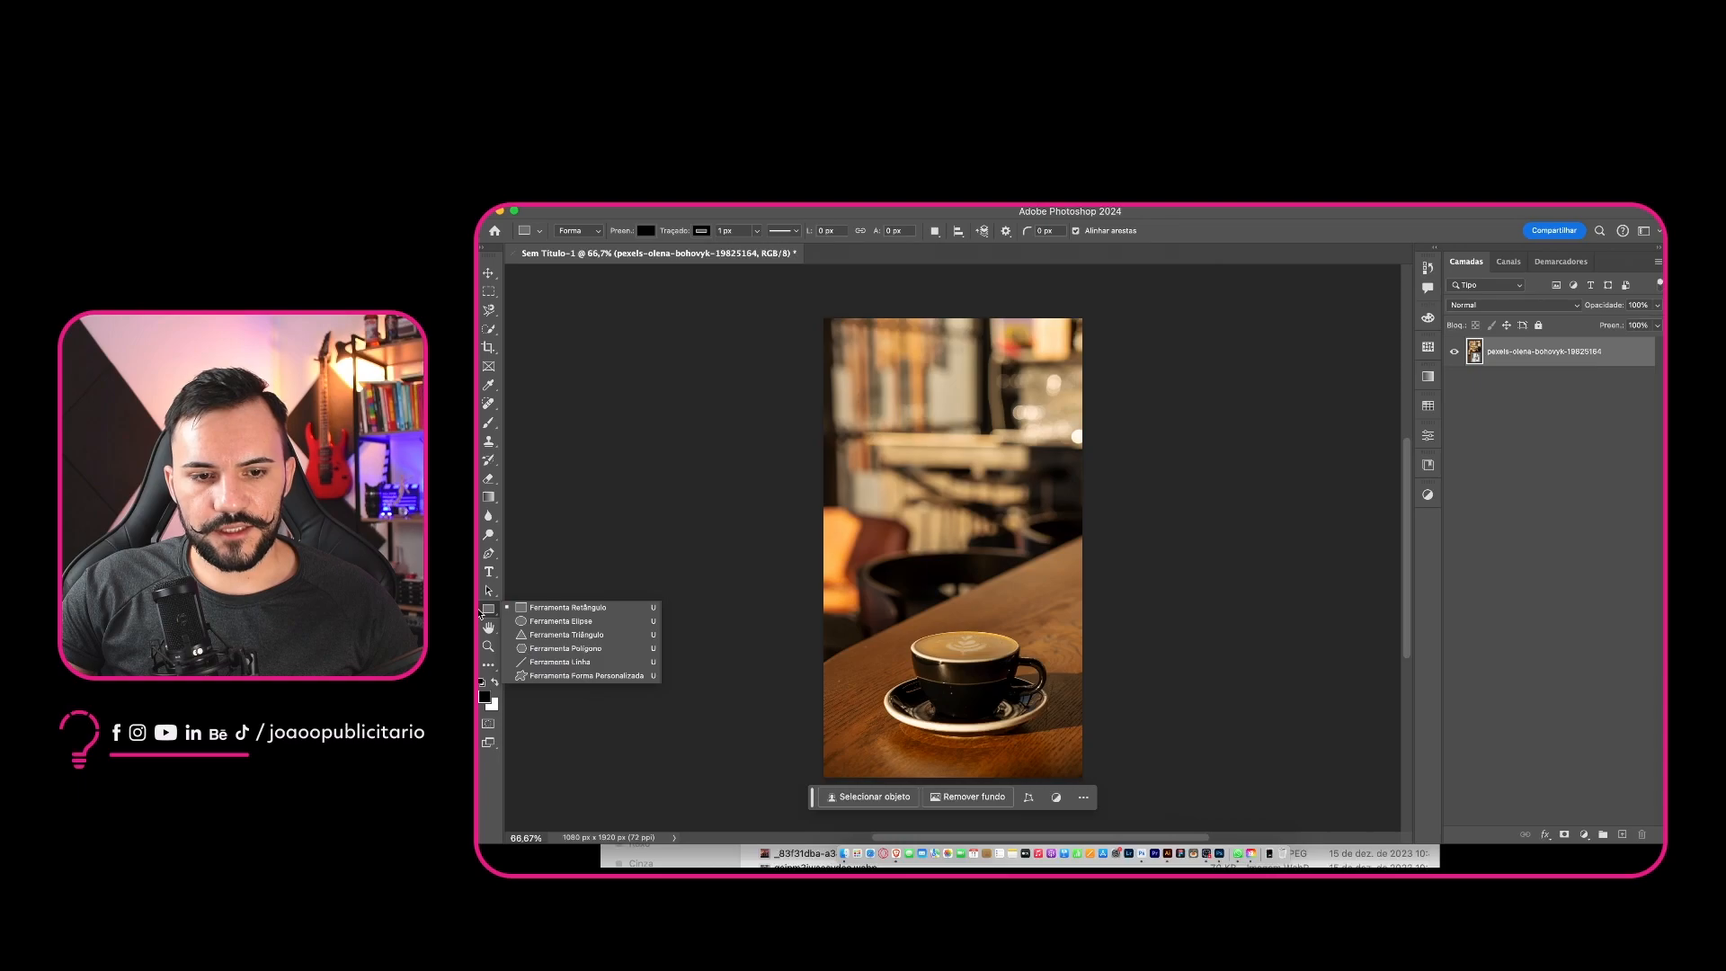
{"action": "left_click", "coordinate": [490, 610]}
{"action": "right_click", "coordinate": [492, 610]}
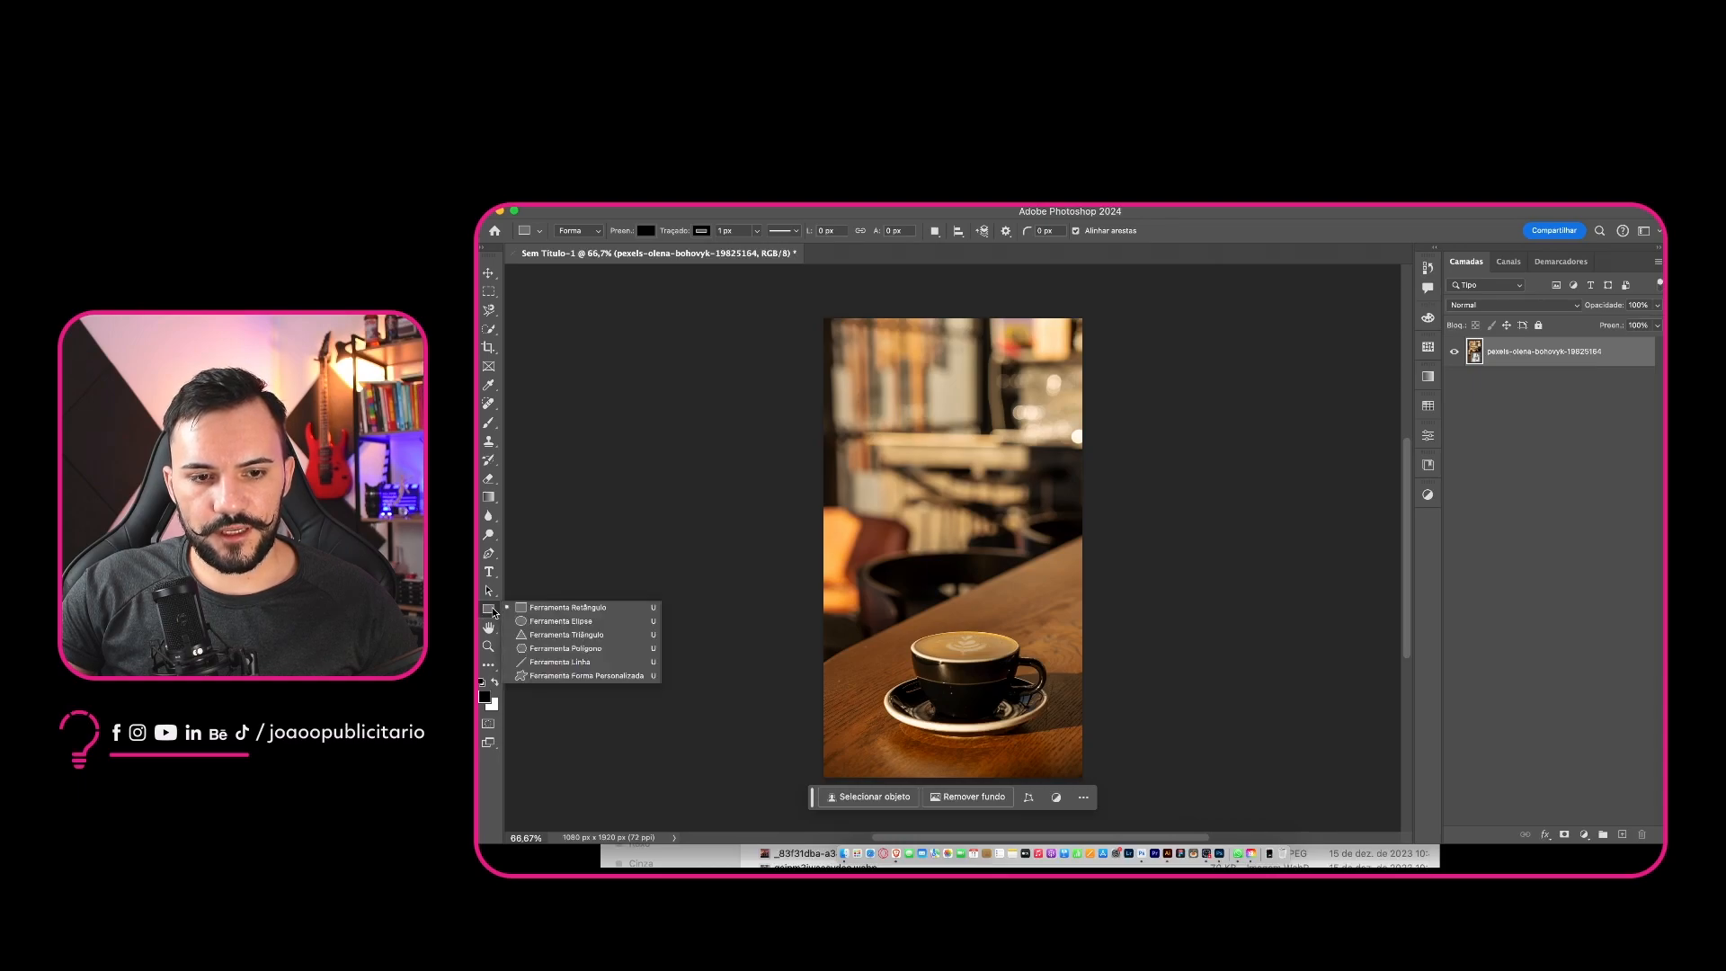
{"action": "left_click", "coordinate": [566, 608]}
{"action": "left_click_drag", "start_coordinate": [924, 363], "coordinate": [1137, 578]}
{"action": "key", "text": "v"}
{"action": "left_click_drag", "start_coordinate": [1029, 464], "coordinate": [1059, 523]}
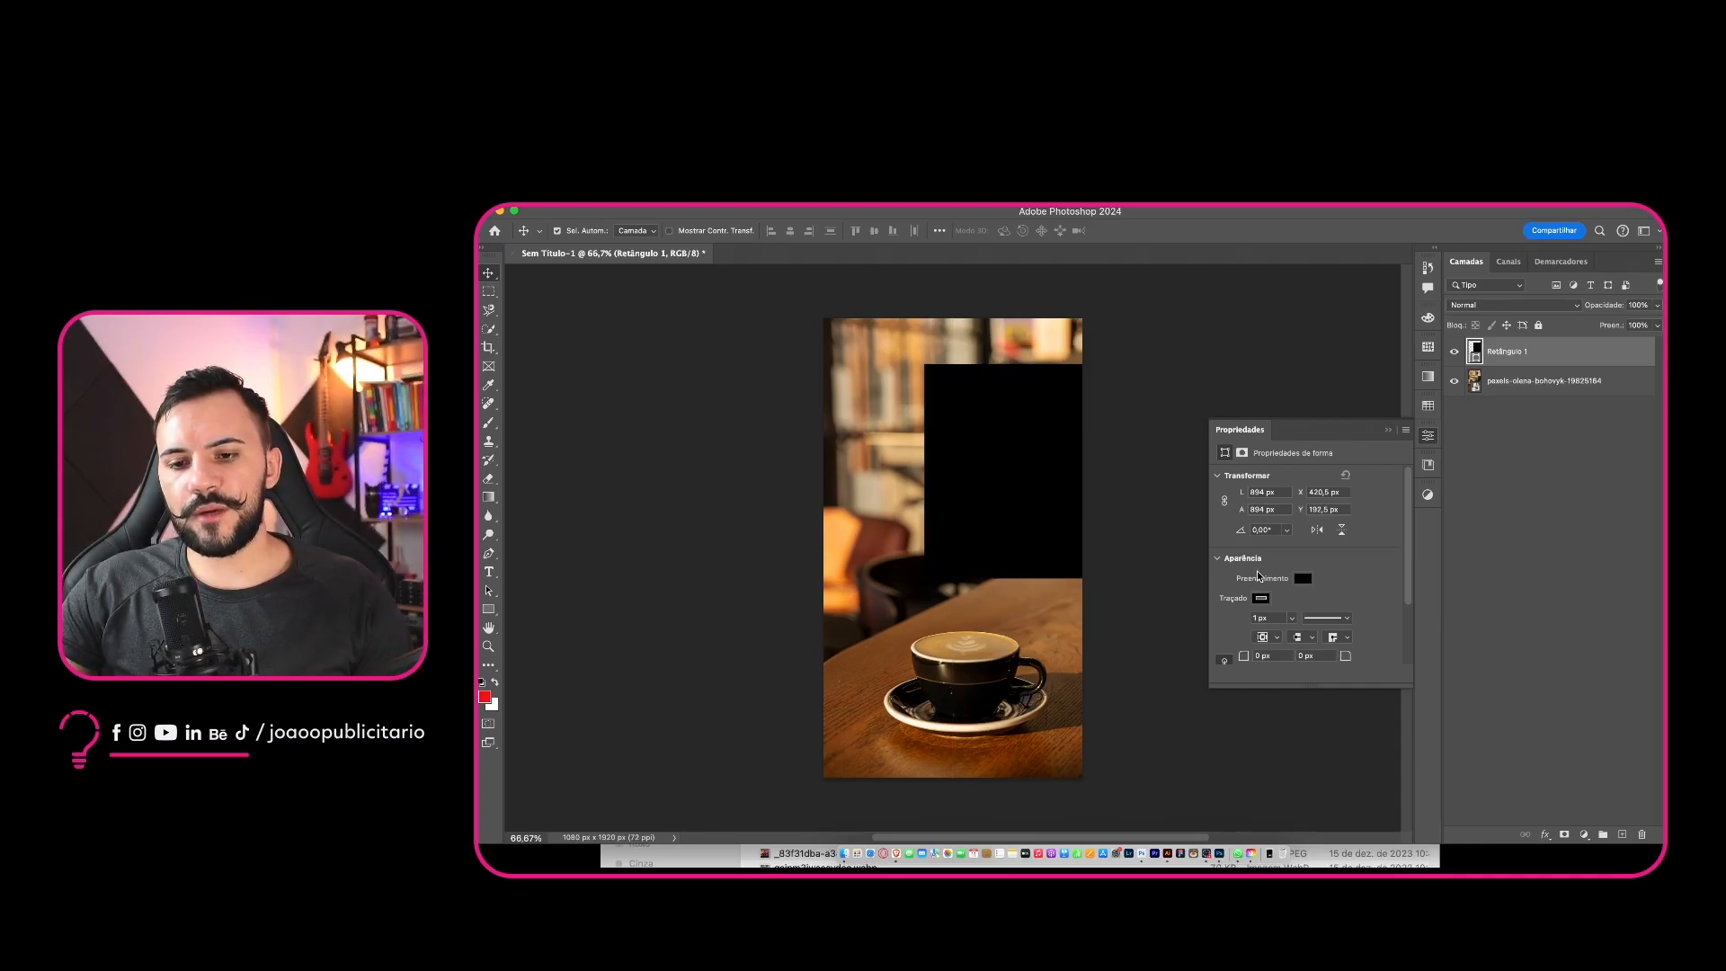
Change the rectangle's fill color to red
{"action": "left_click", "coordinate": [1307, 579]}
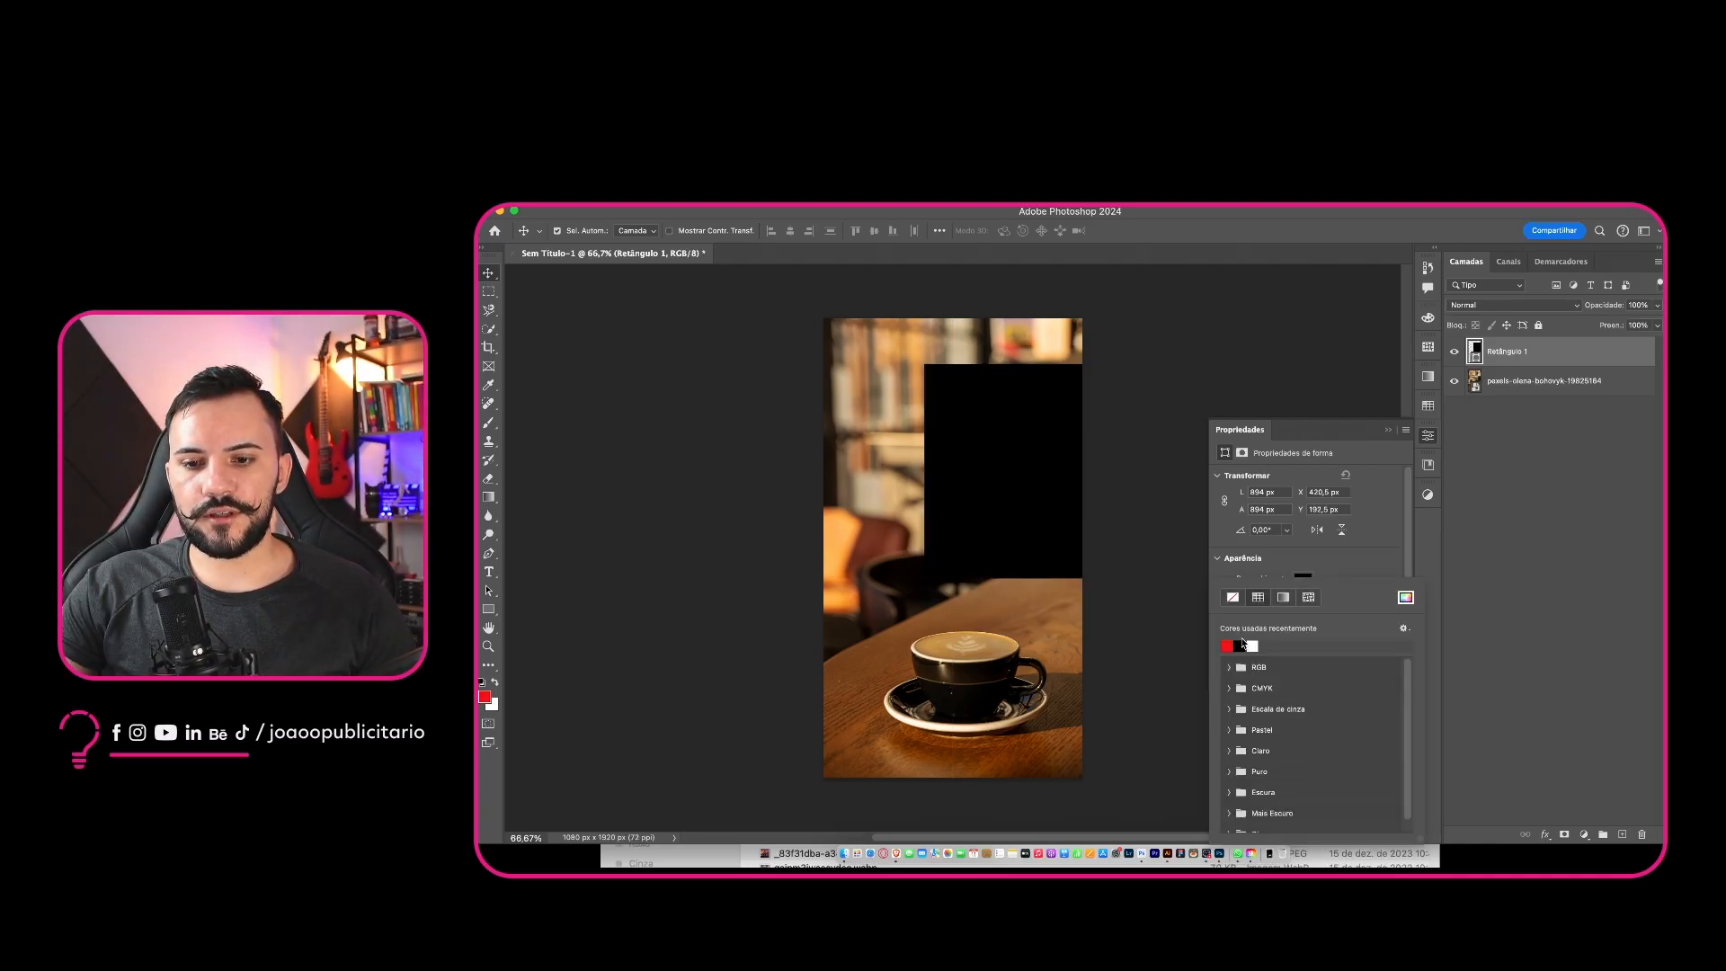
{"action": "left_click", "coordinate": [1405, 599]}
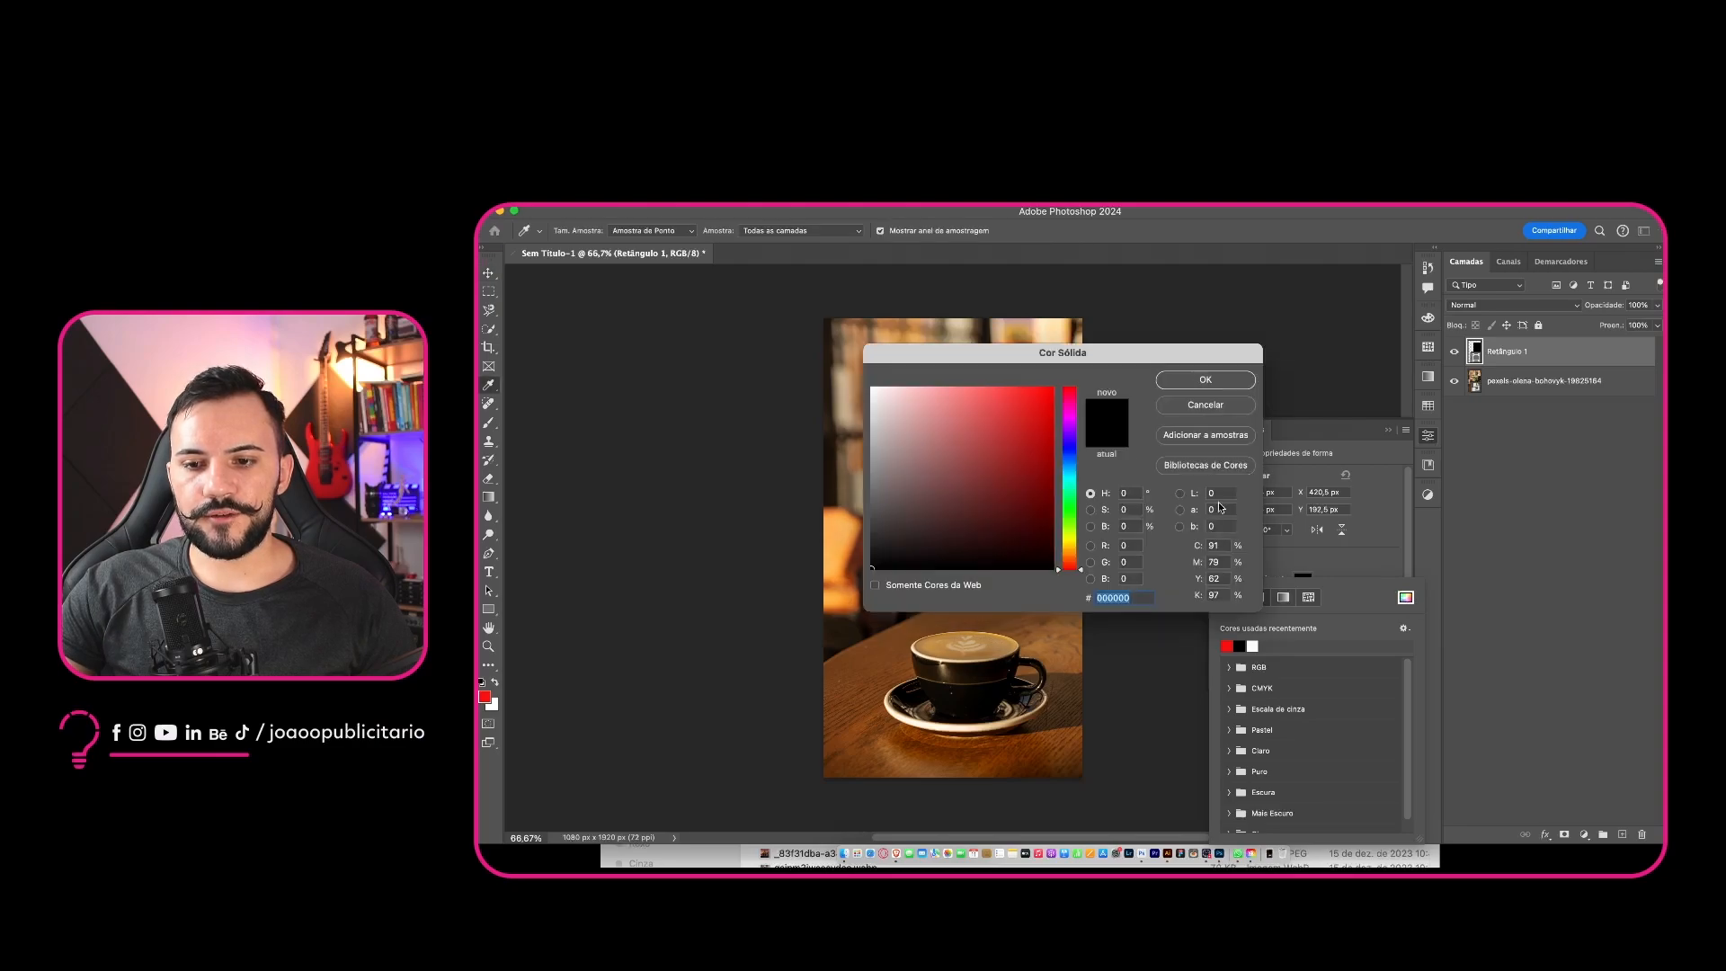
{"action": "left_click", "coordinate": [1375, 566]}
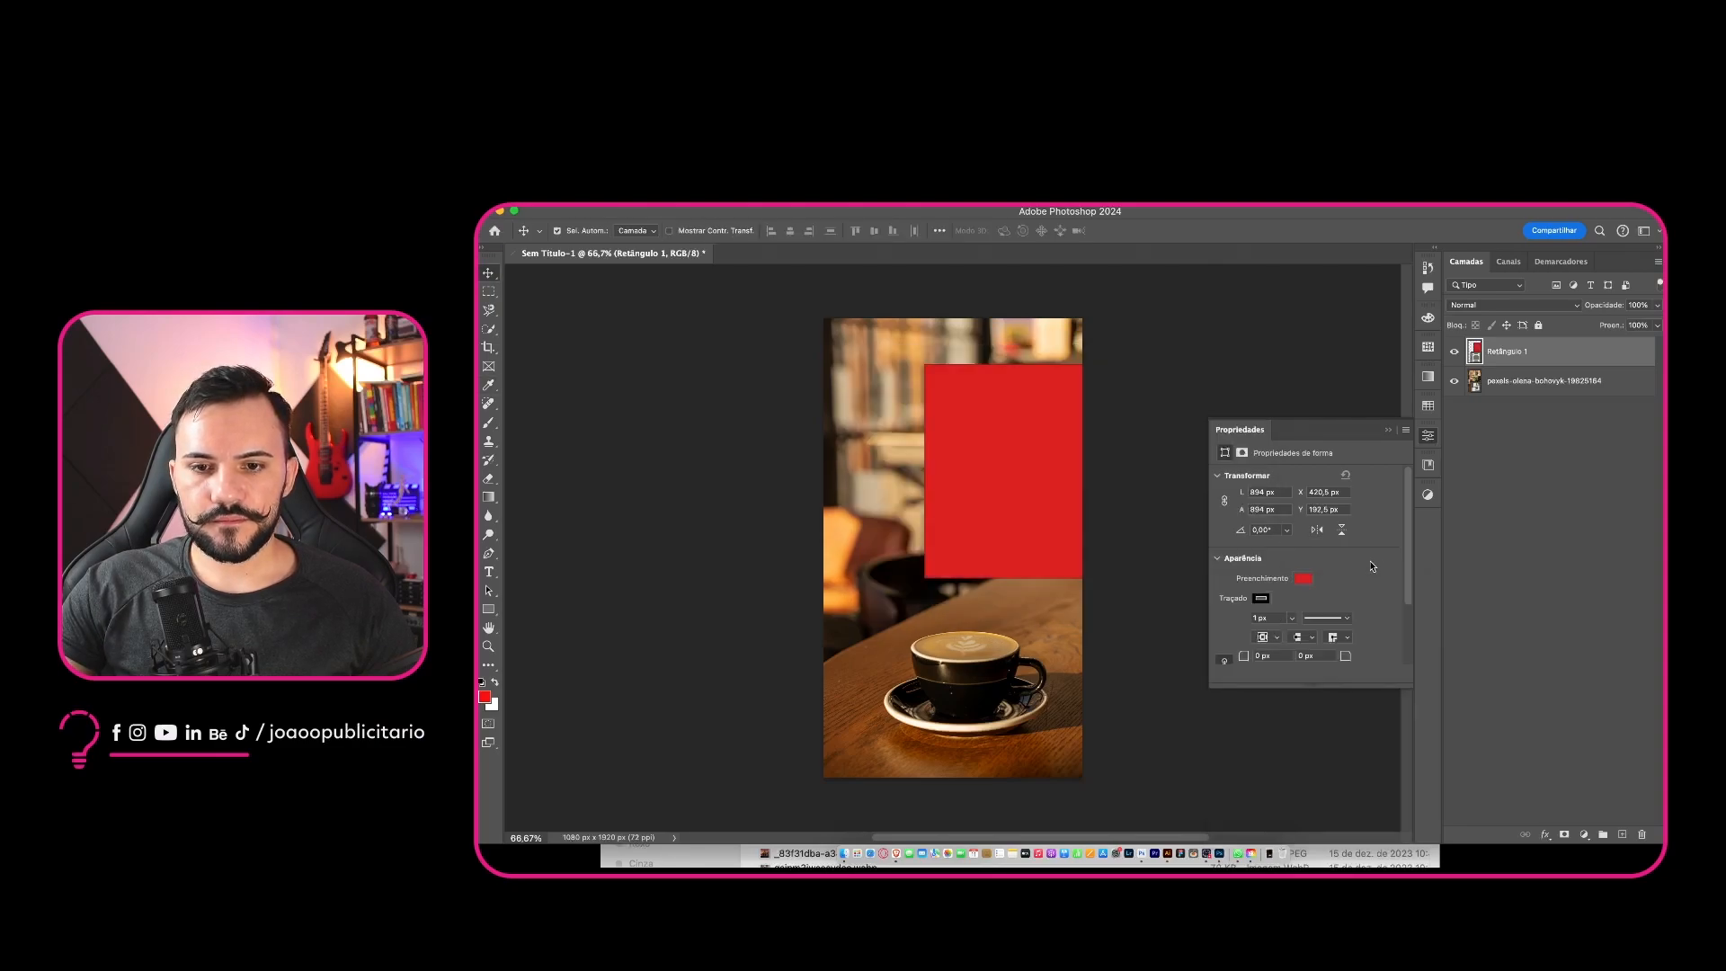
Remove the rectangle's fill and give it a red stroke 5 px wide
{"action": "left_click", "coordinate": [1300, 579]}
{"action": "left_click", "coordinate": [1234, 597]}
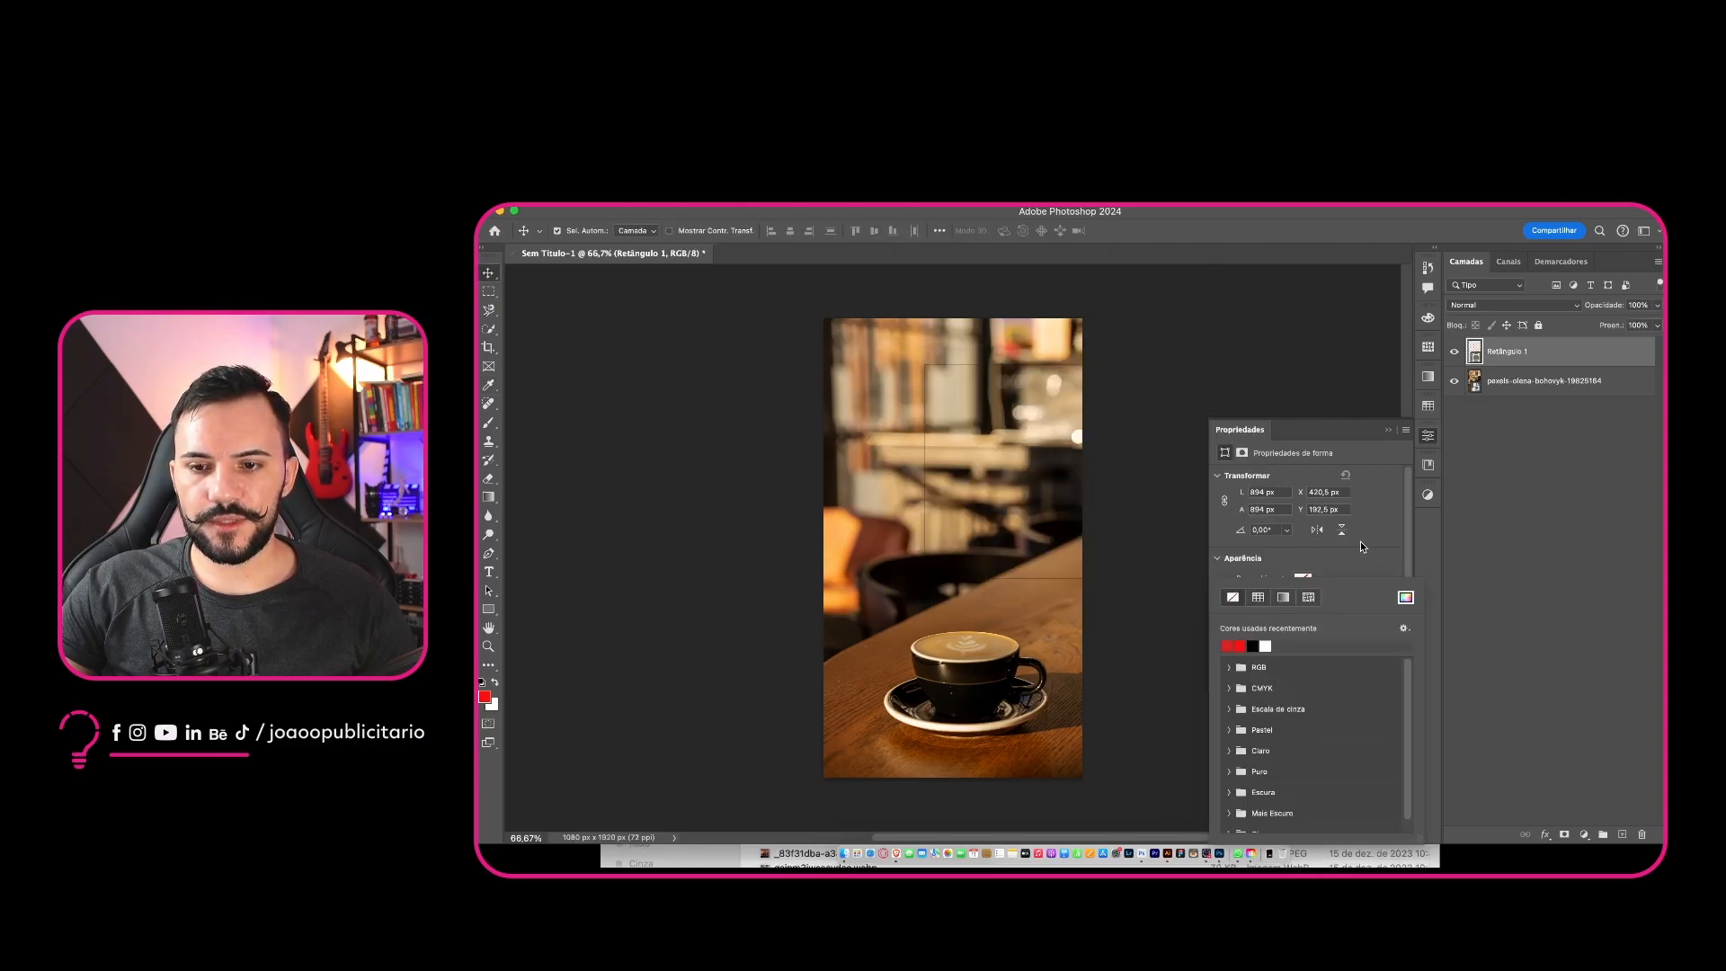
{"action": "left_click", "coordinate": [1360, 541]}
{"action": "left_click", "coordinate": [1260, 598]}
{"action": "left_click", "coordinate": [1254, 639]}
{"action": "double_click", "coordinate": [1259, 617]}
{"action": "type", "text": "5"}
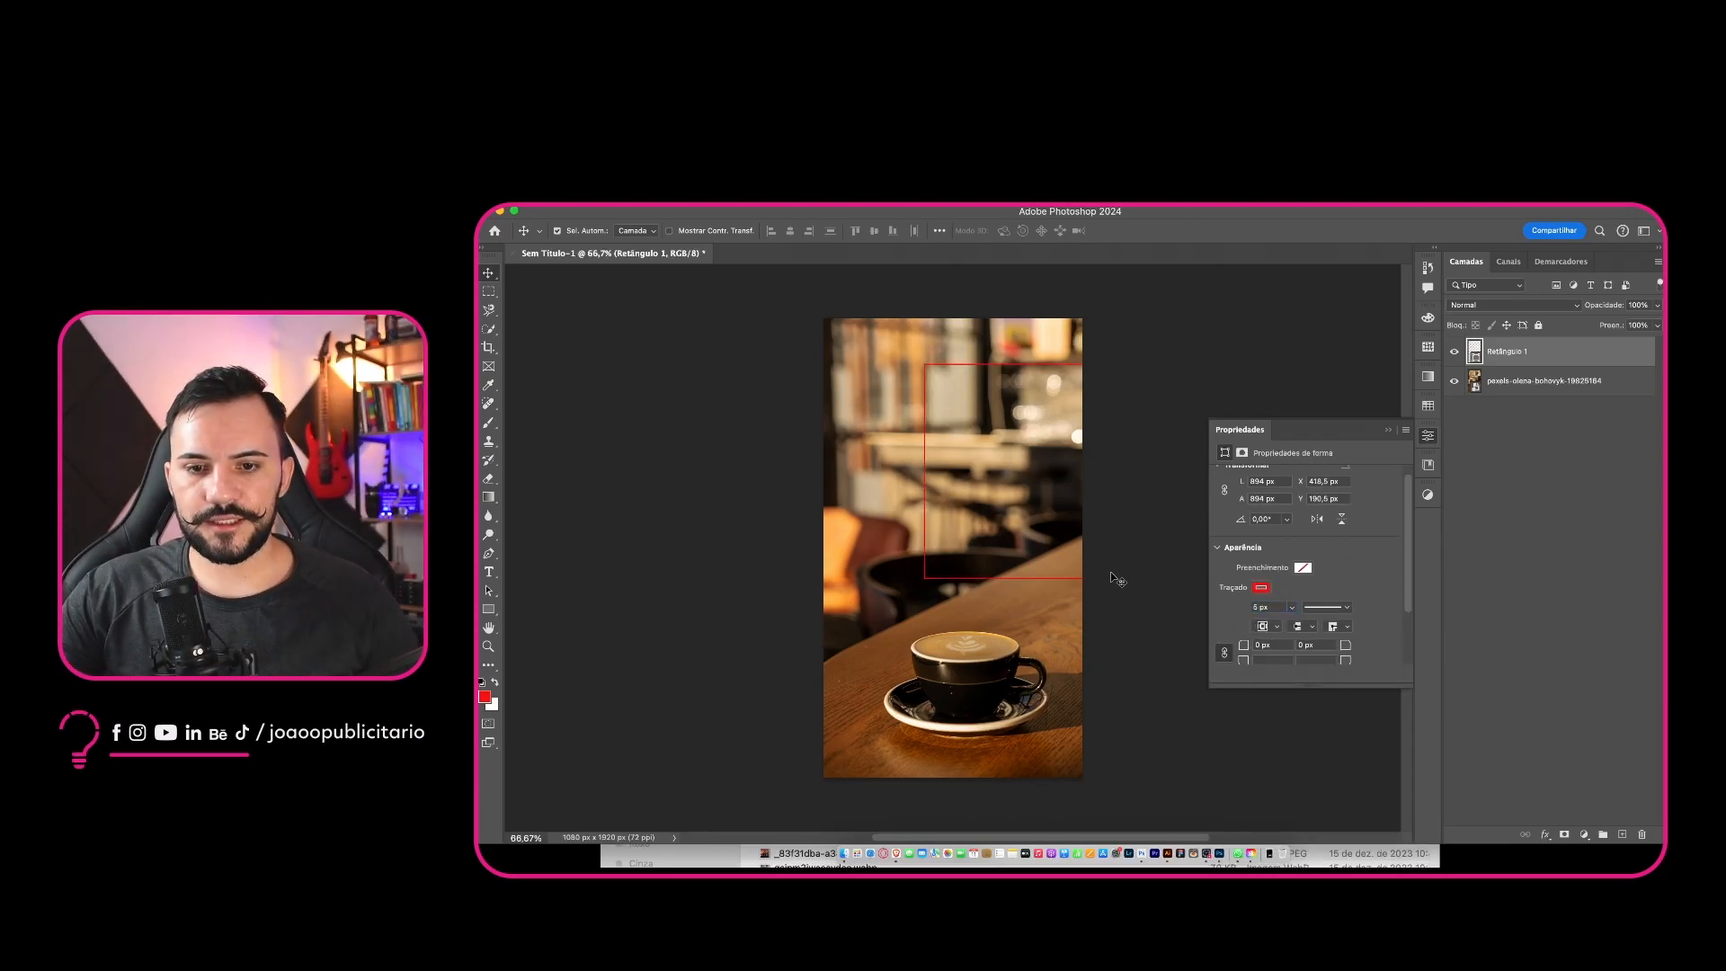
Add the text "Texto" over the photo in Adelle Sans Devanagari at 150 pt, colored white (ffffff)
{"action": "left_click", "coordinate": [489, 573]}
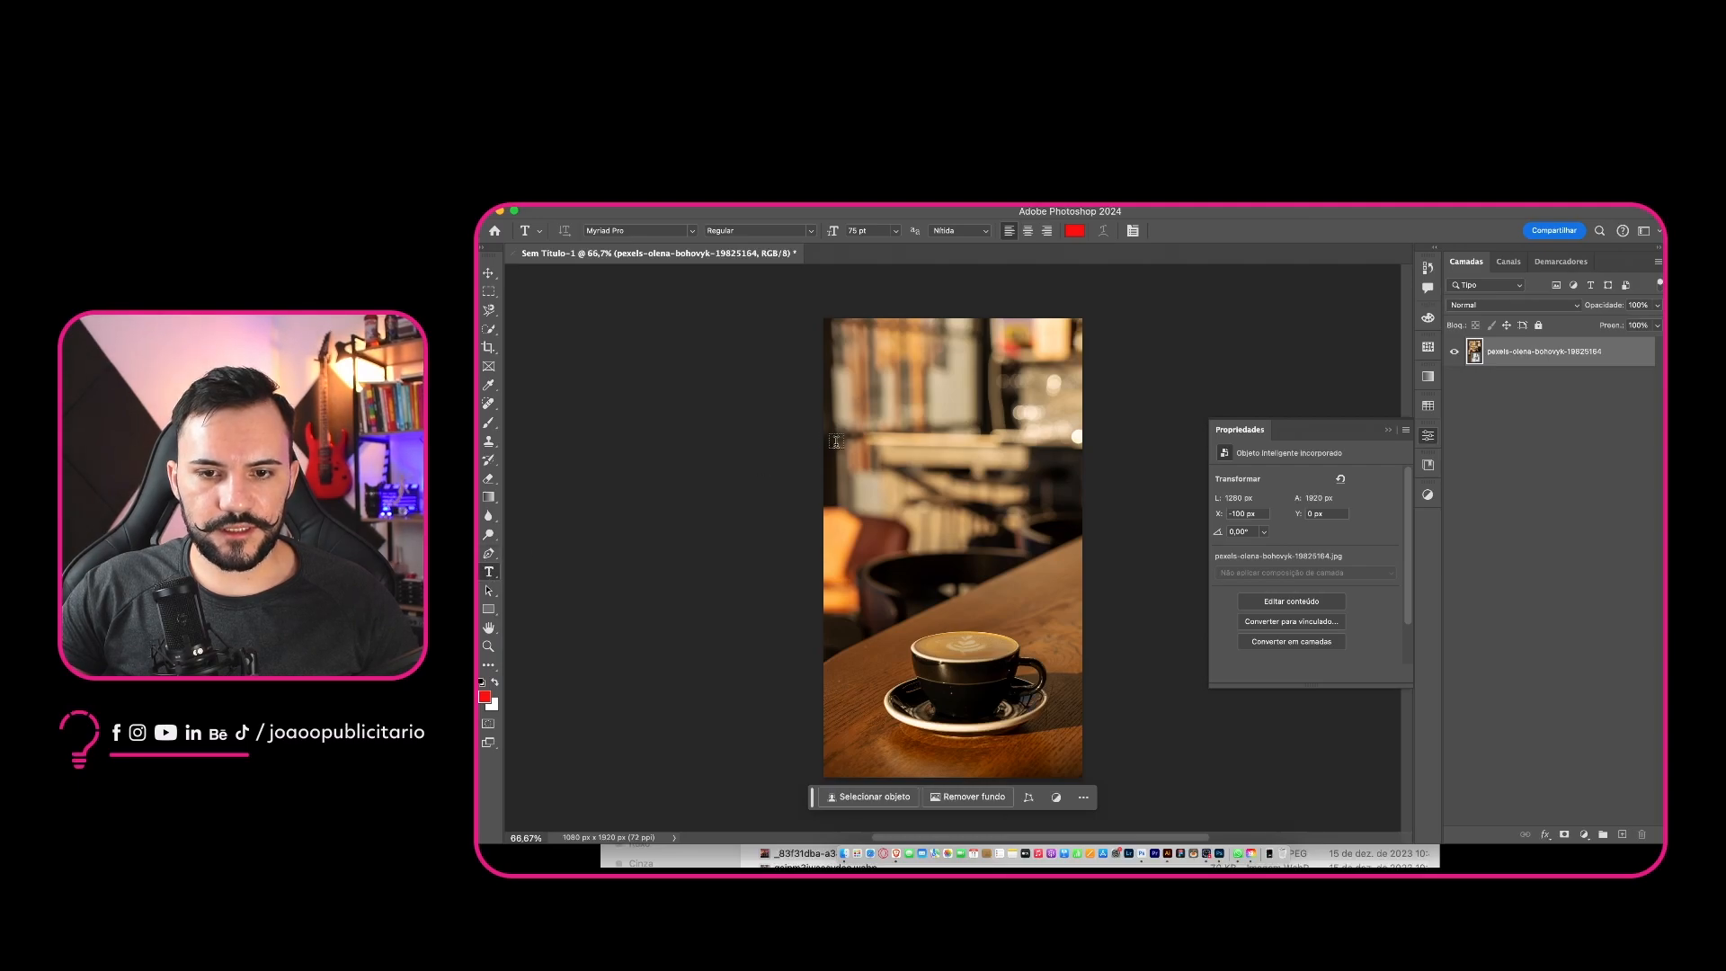
{"action": "left_click", "coordinate": [911, 446]}
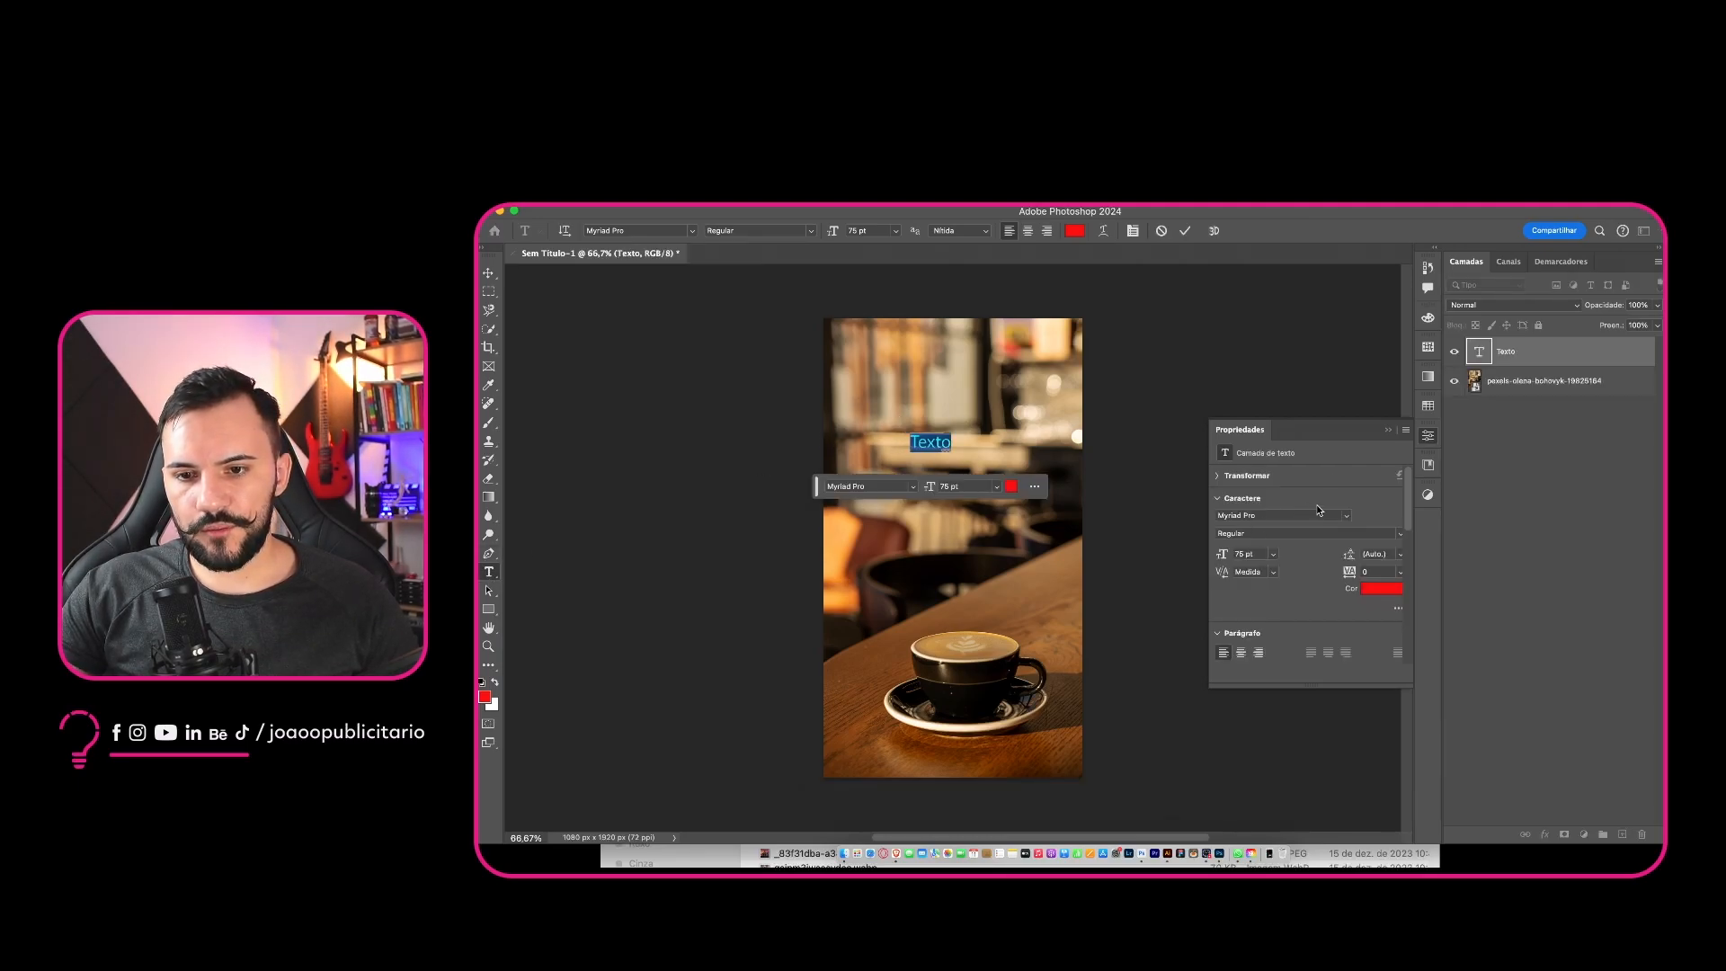
{"action": "left_click", "coordinate": [1346, 516]}
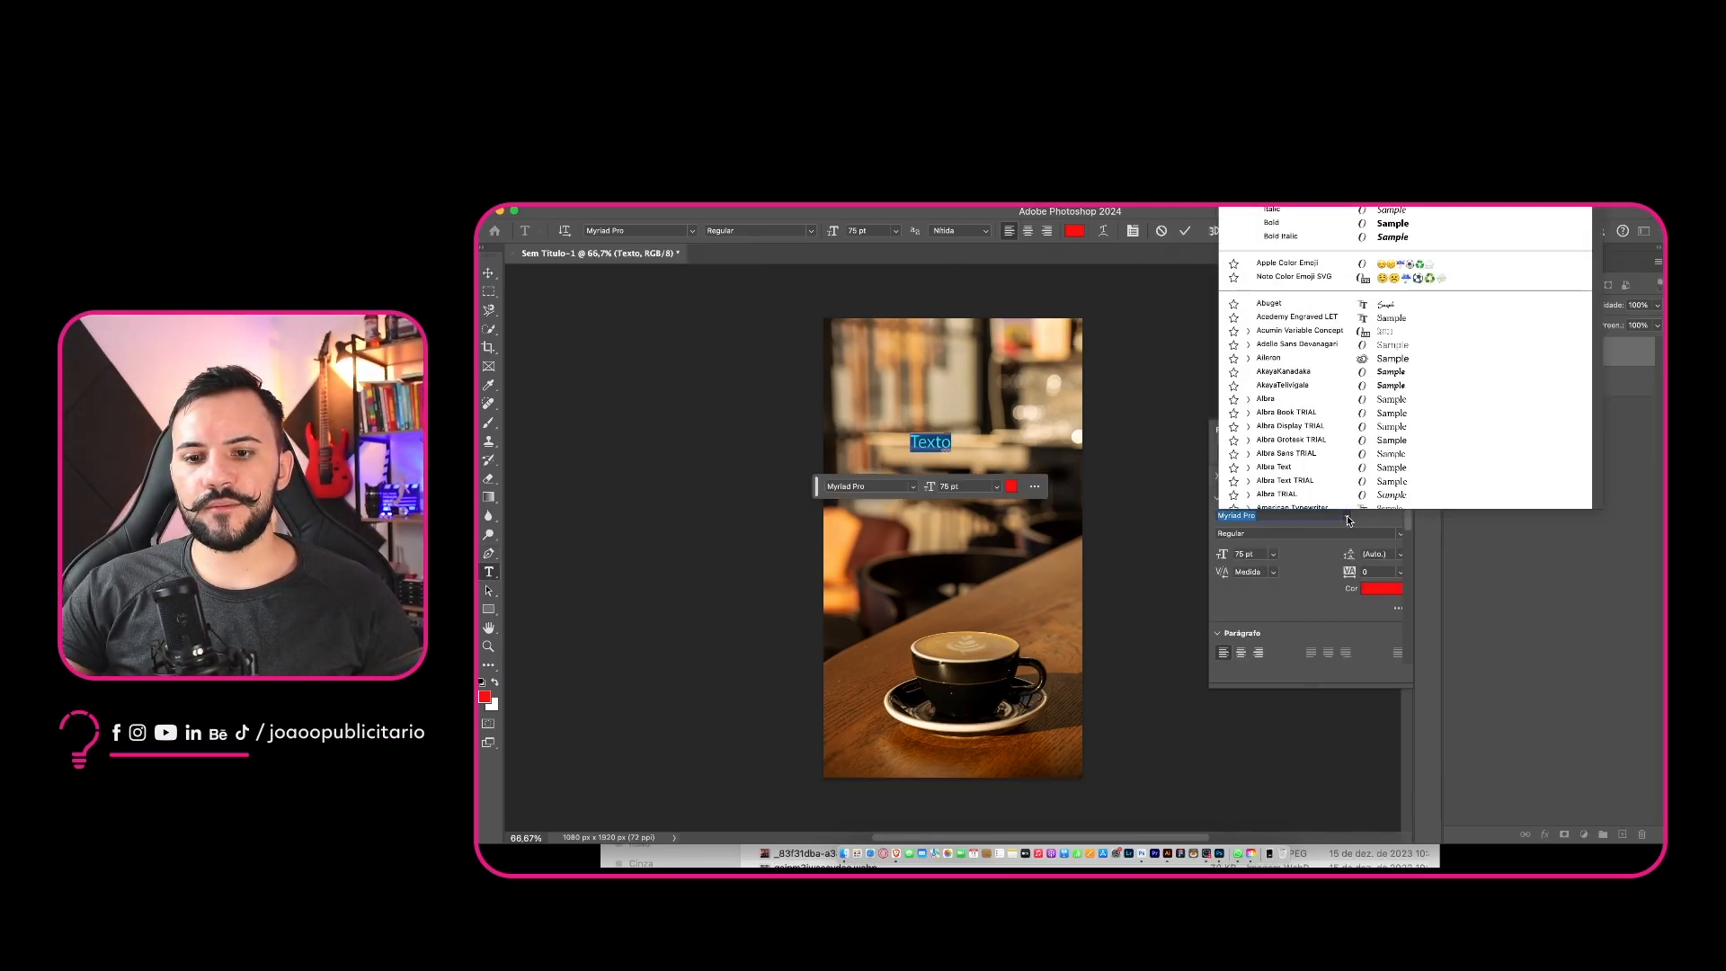
{"action": "left_click", "coordinate": [1290, 346]}
{"action": "type", "text": "150"}
{"action": "key", "text": "Return"}
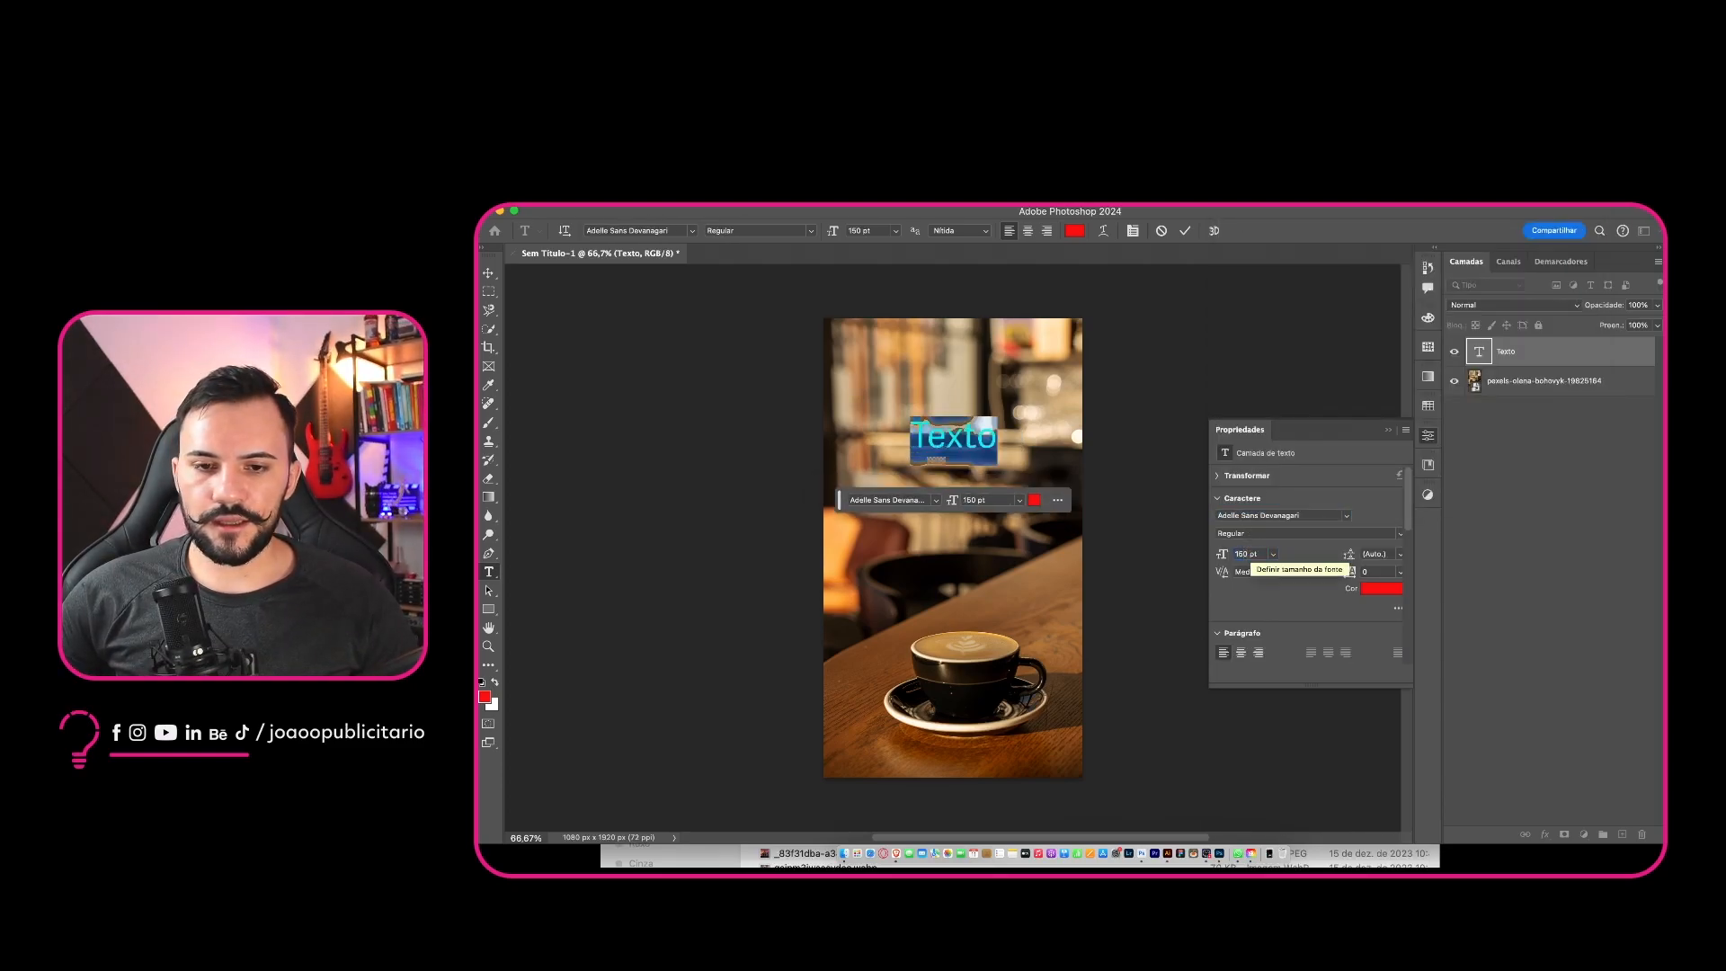
{"action": "left_click", "coordinate": [1380, 588]}
{"action": "type", "text": "ffffff"}
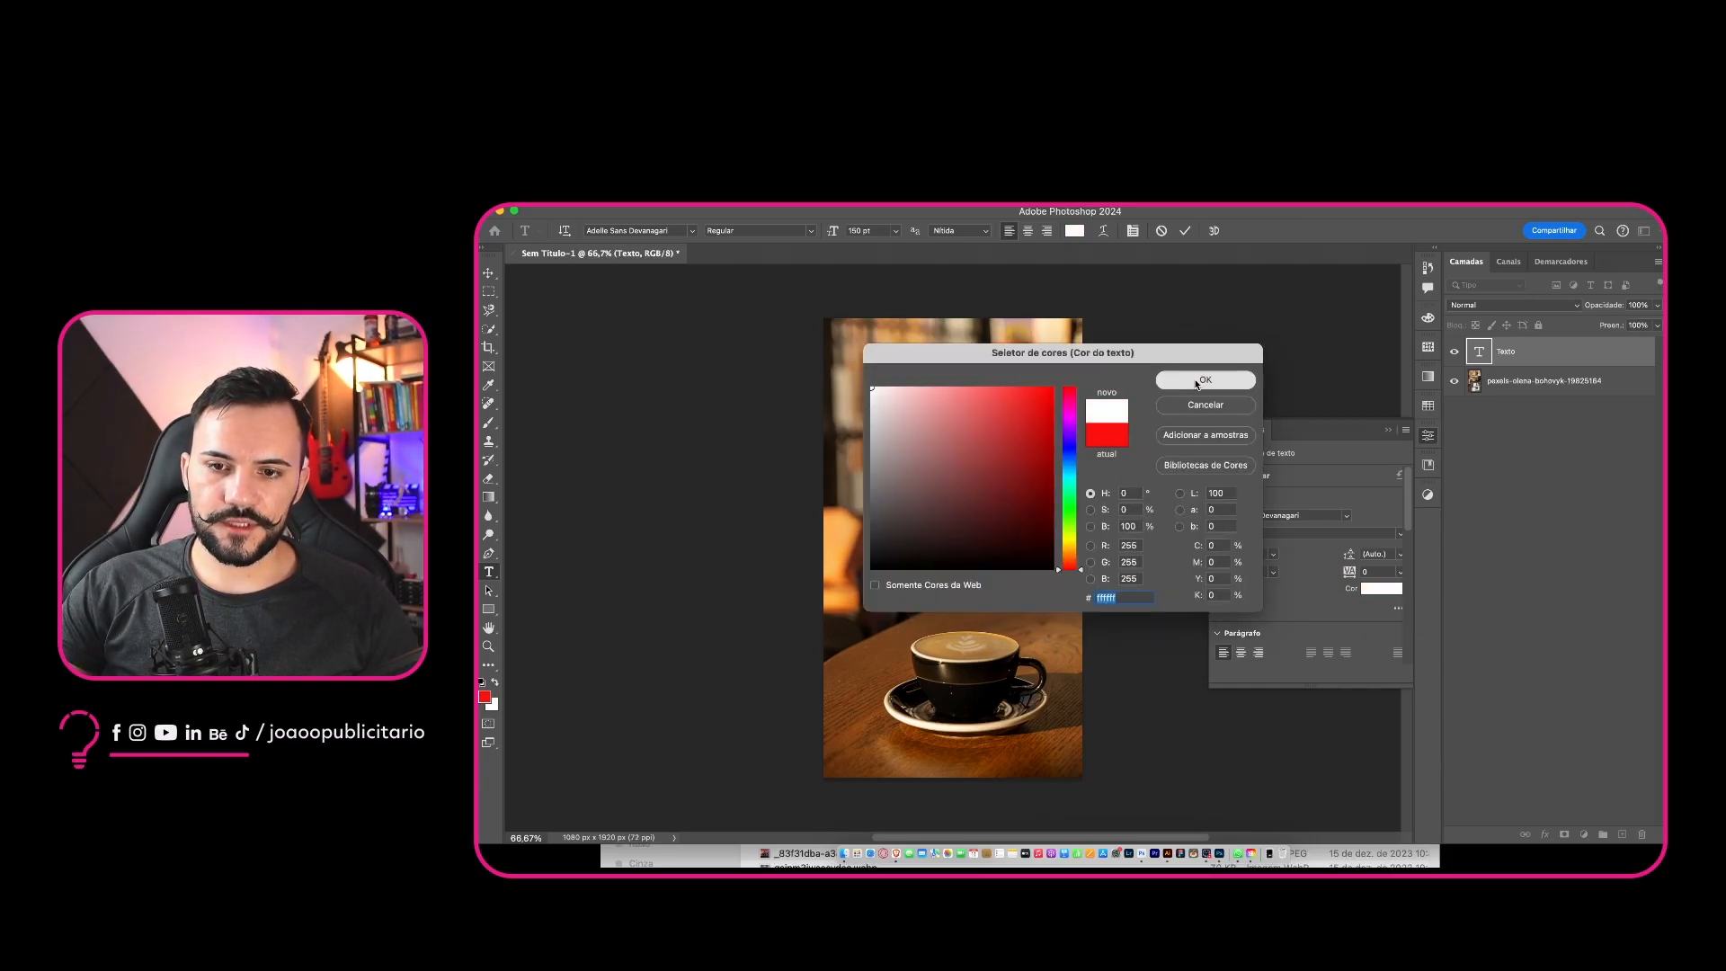
{"action": "left_click", "coordinate": [1201, 381]}
Move the "Texto" text down to just above the coffee cup, and delete the text layer
{"action": "key", "text": "ctrl+t"}
{"action": "left_click_drag", "start_coordinate": [972, 447], "coordinate": [971, 545]}
{"action": "key", "text": "Return"}
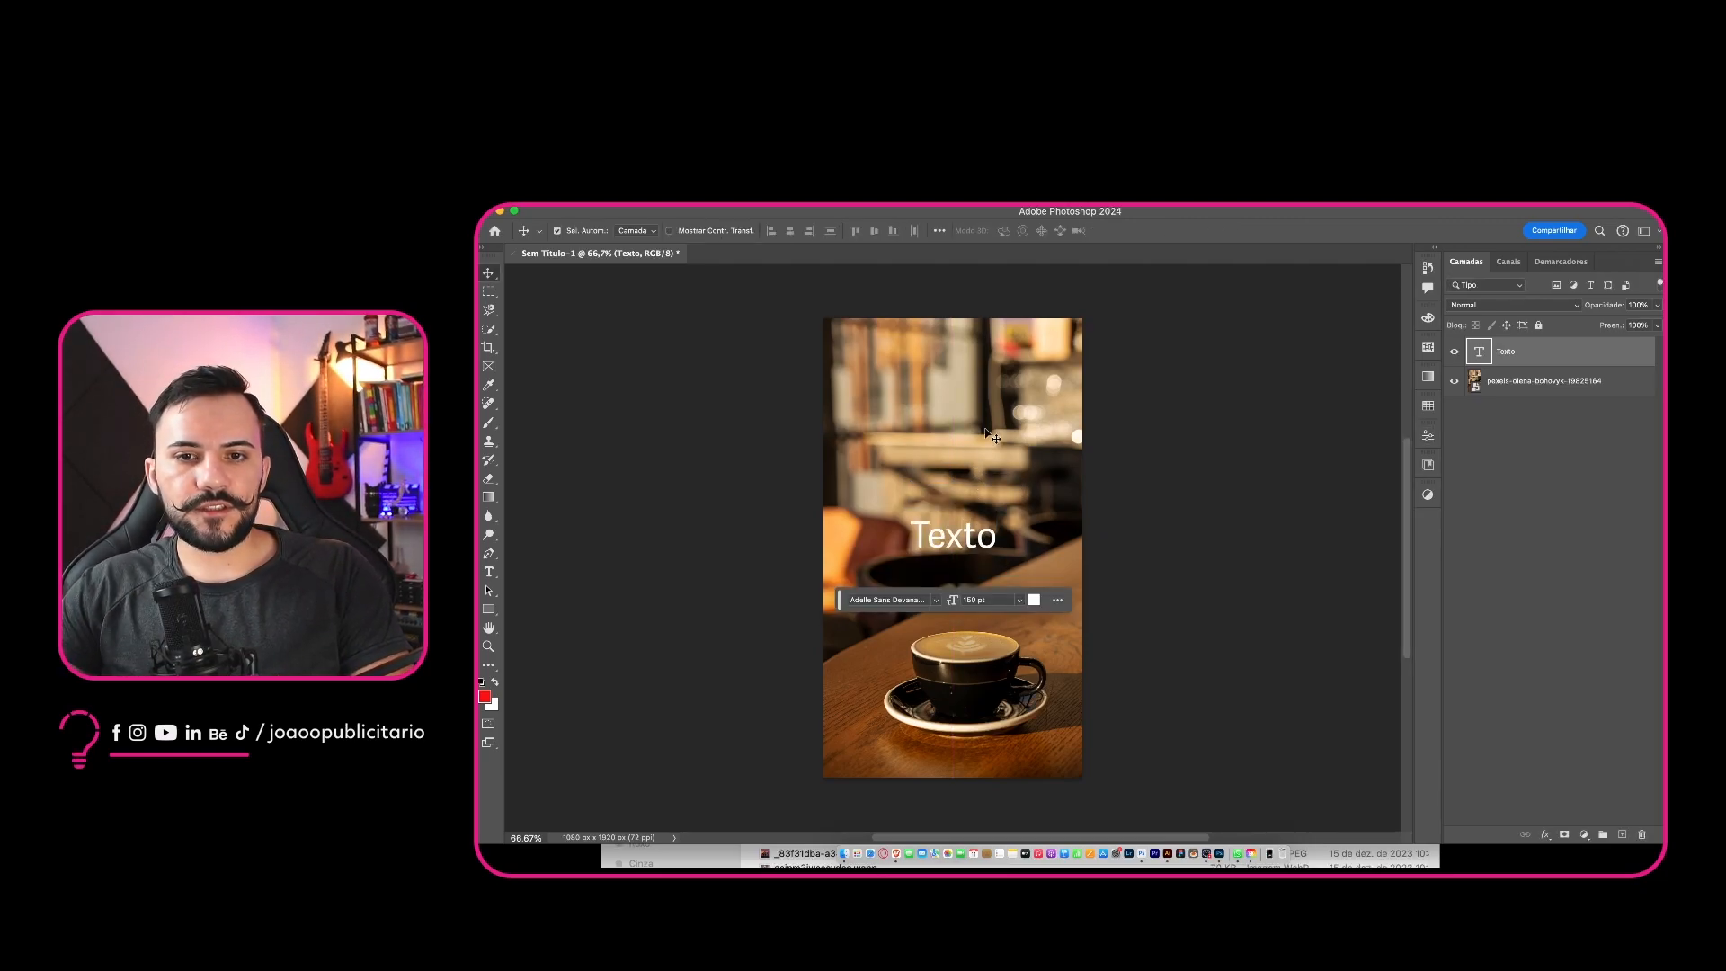
{"action": "key", "text": "Delete"}
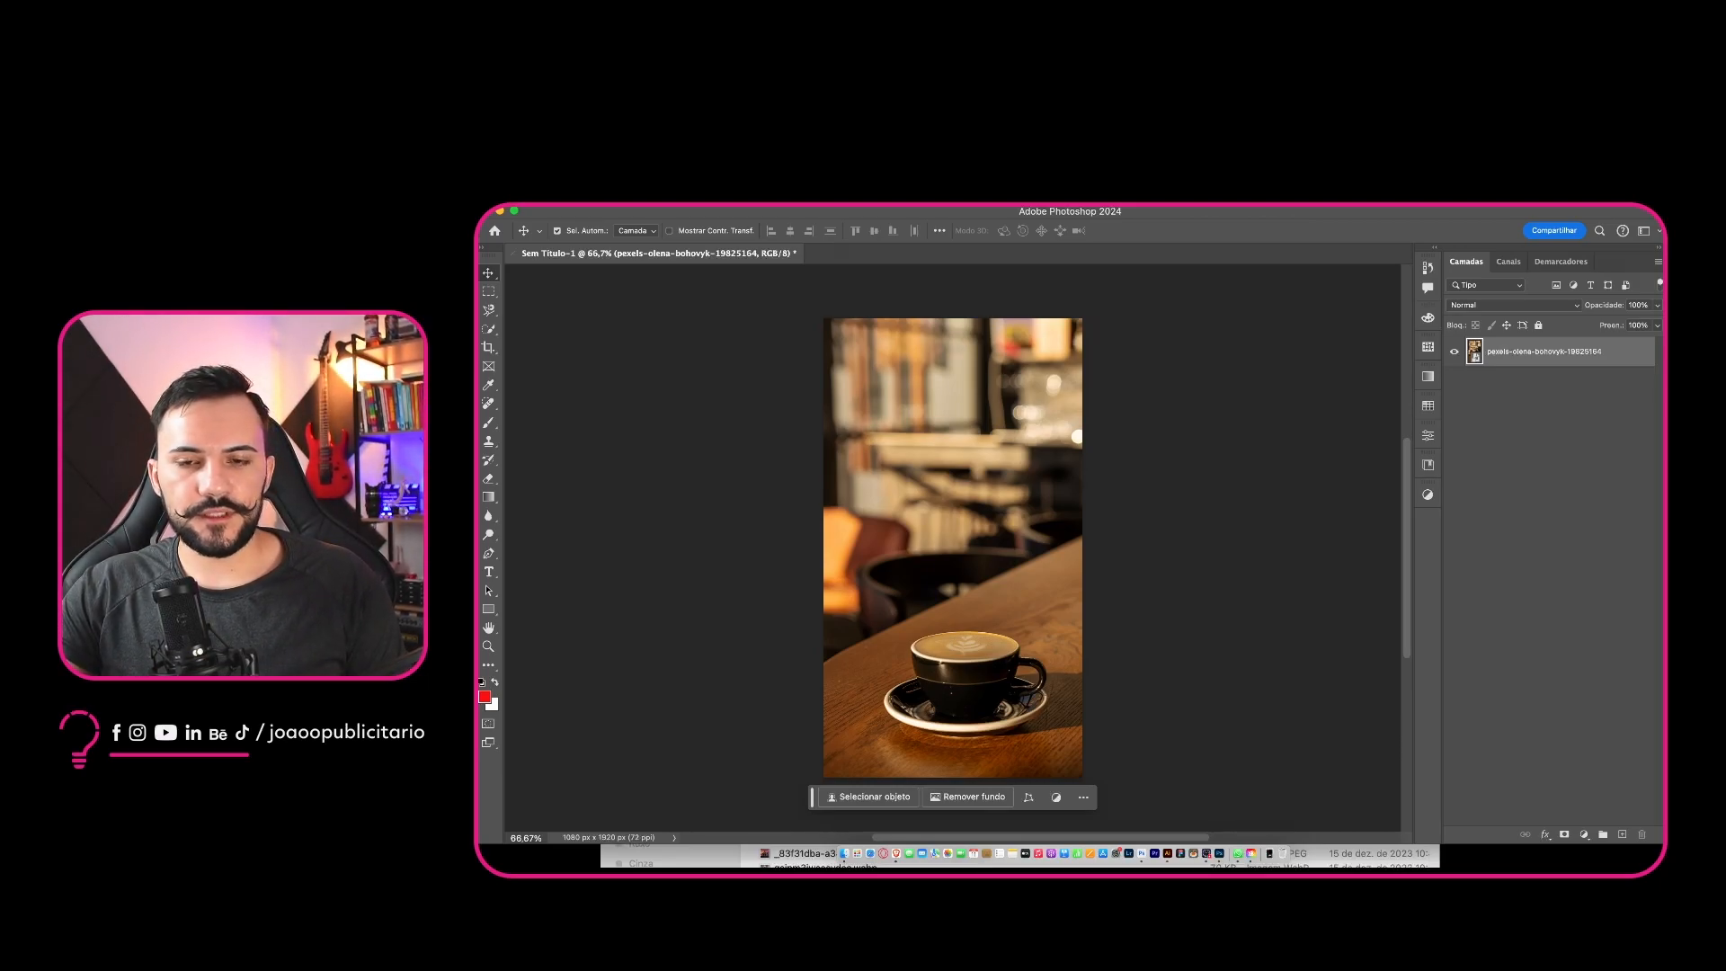
Add the Character panel to the workspace and collapse it to an icon
{"action": "left_click", "coordinate": [1081, 203]}
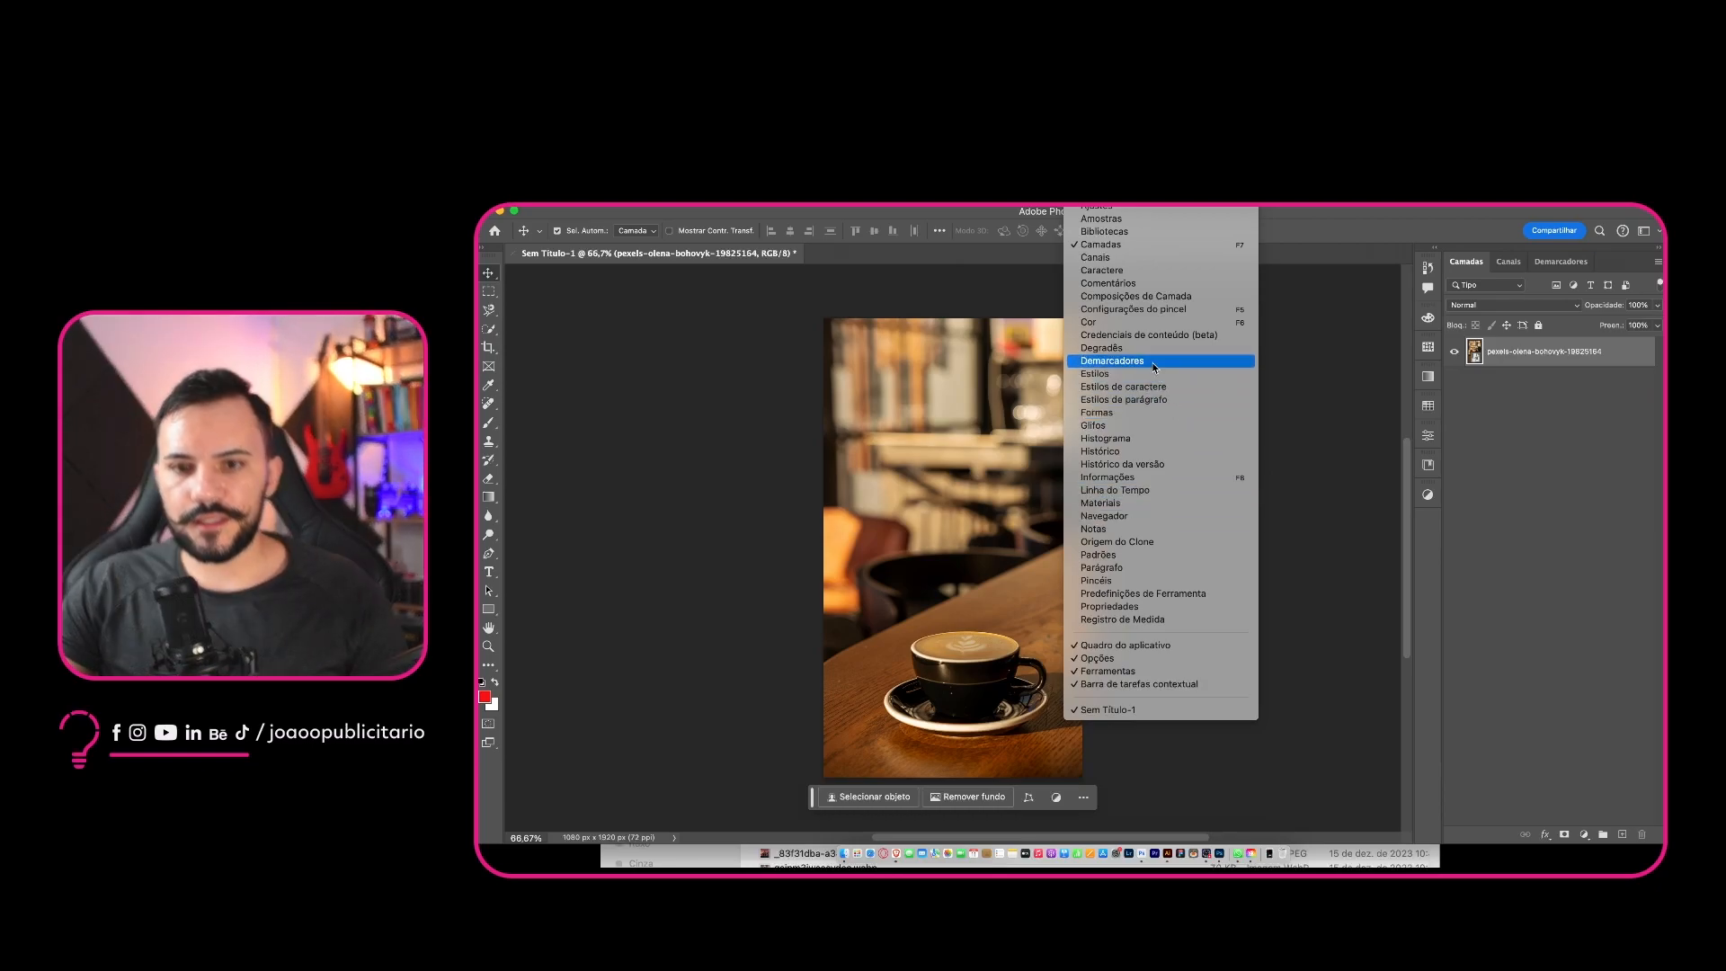
{"action": "left_click", "coordinate": [1115, 271]}
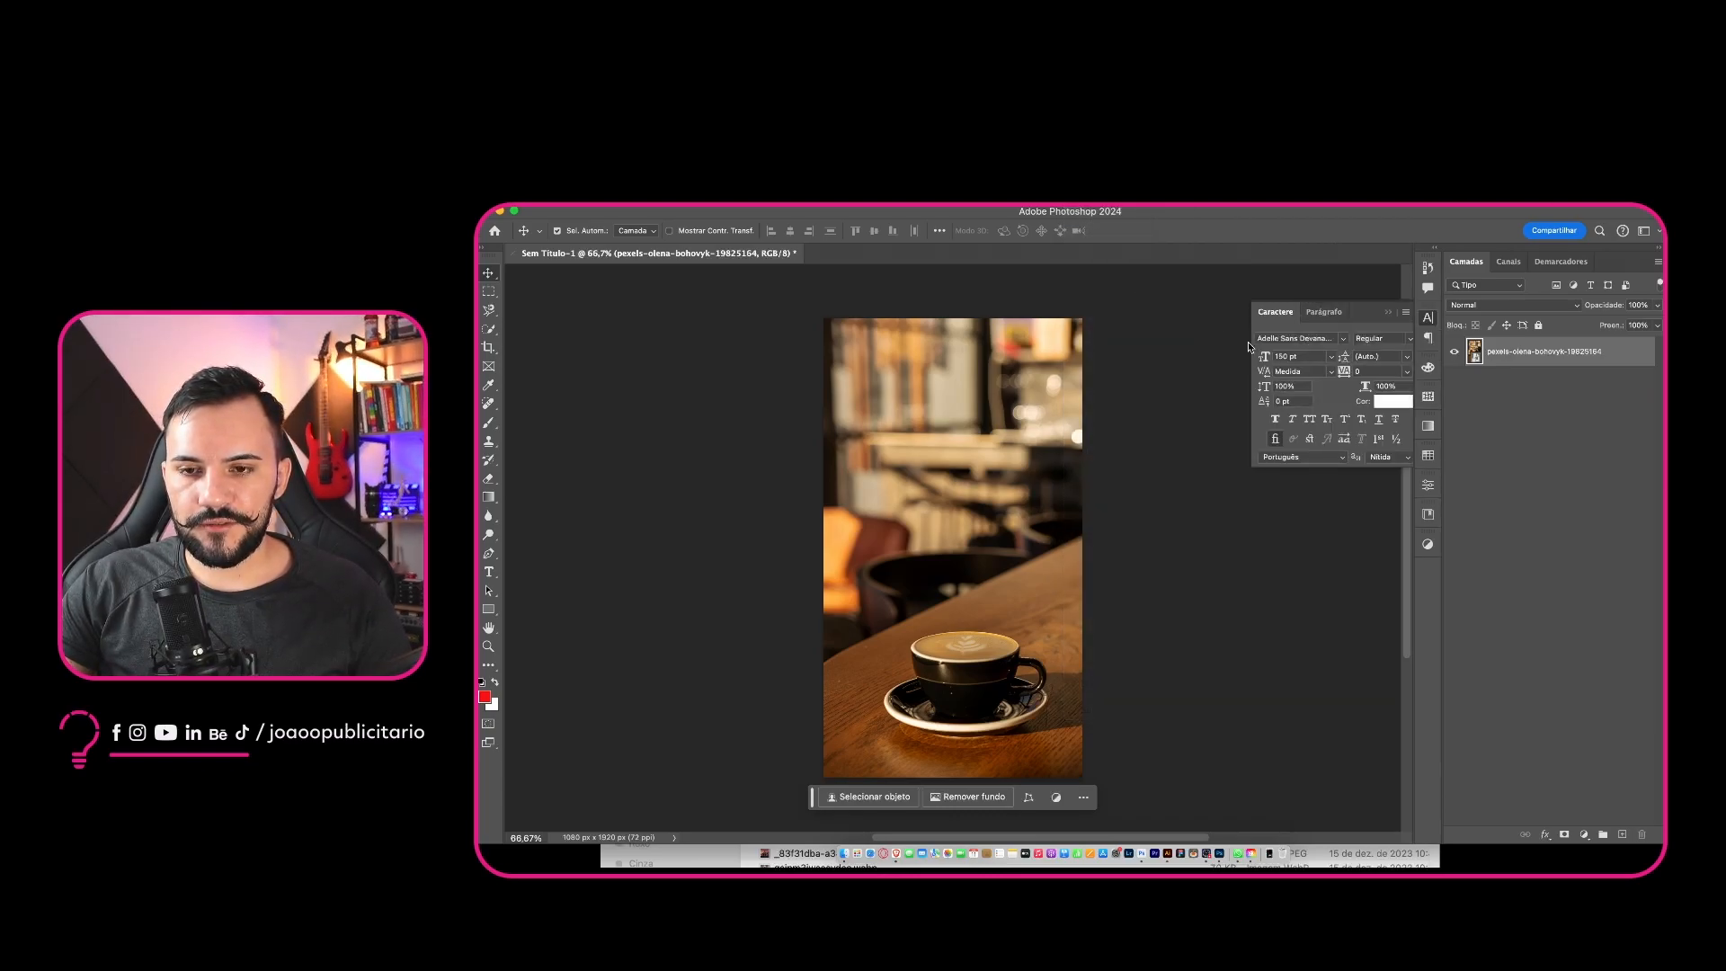
{"action": "left_click", "coordinate": [1390, 314]}
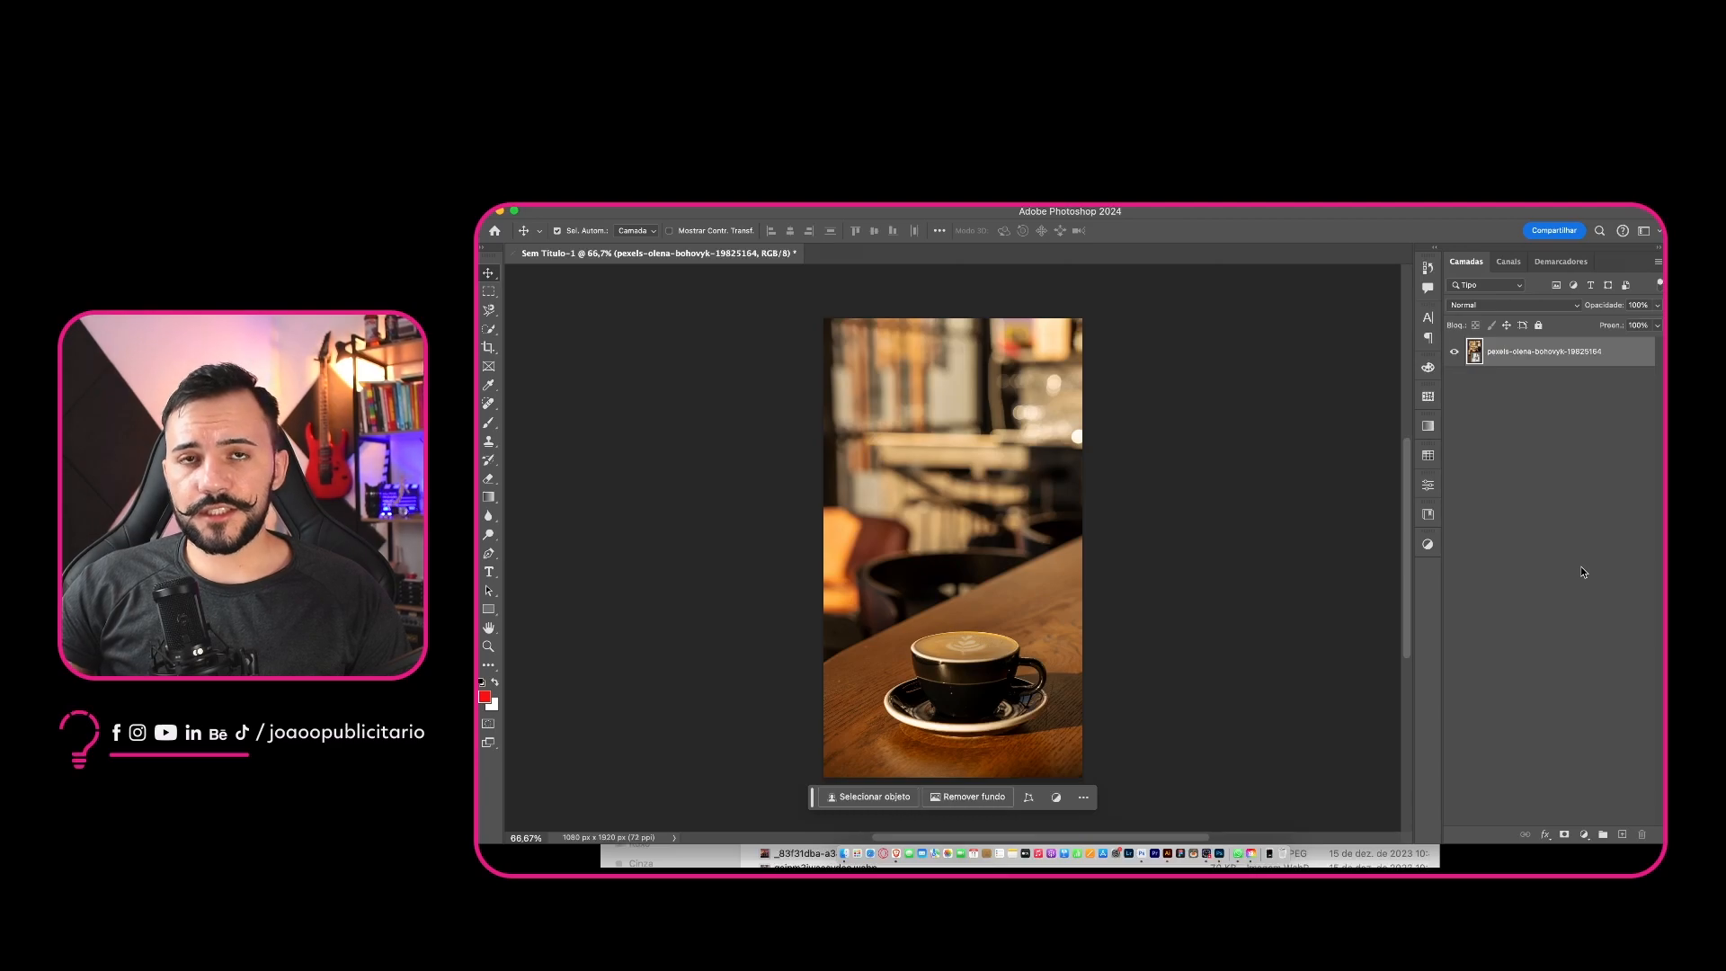
Add a Black & White adjustment layer with default settings above the coffee photo
{"action": "left_click", "coordinate": [1583, 834]}
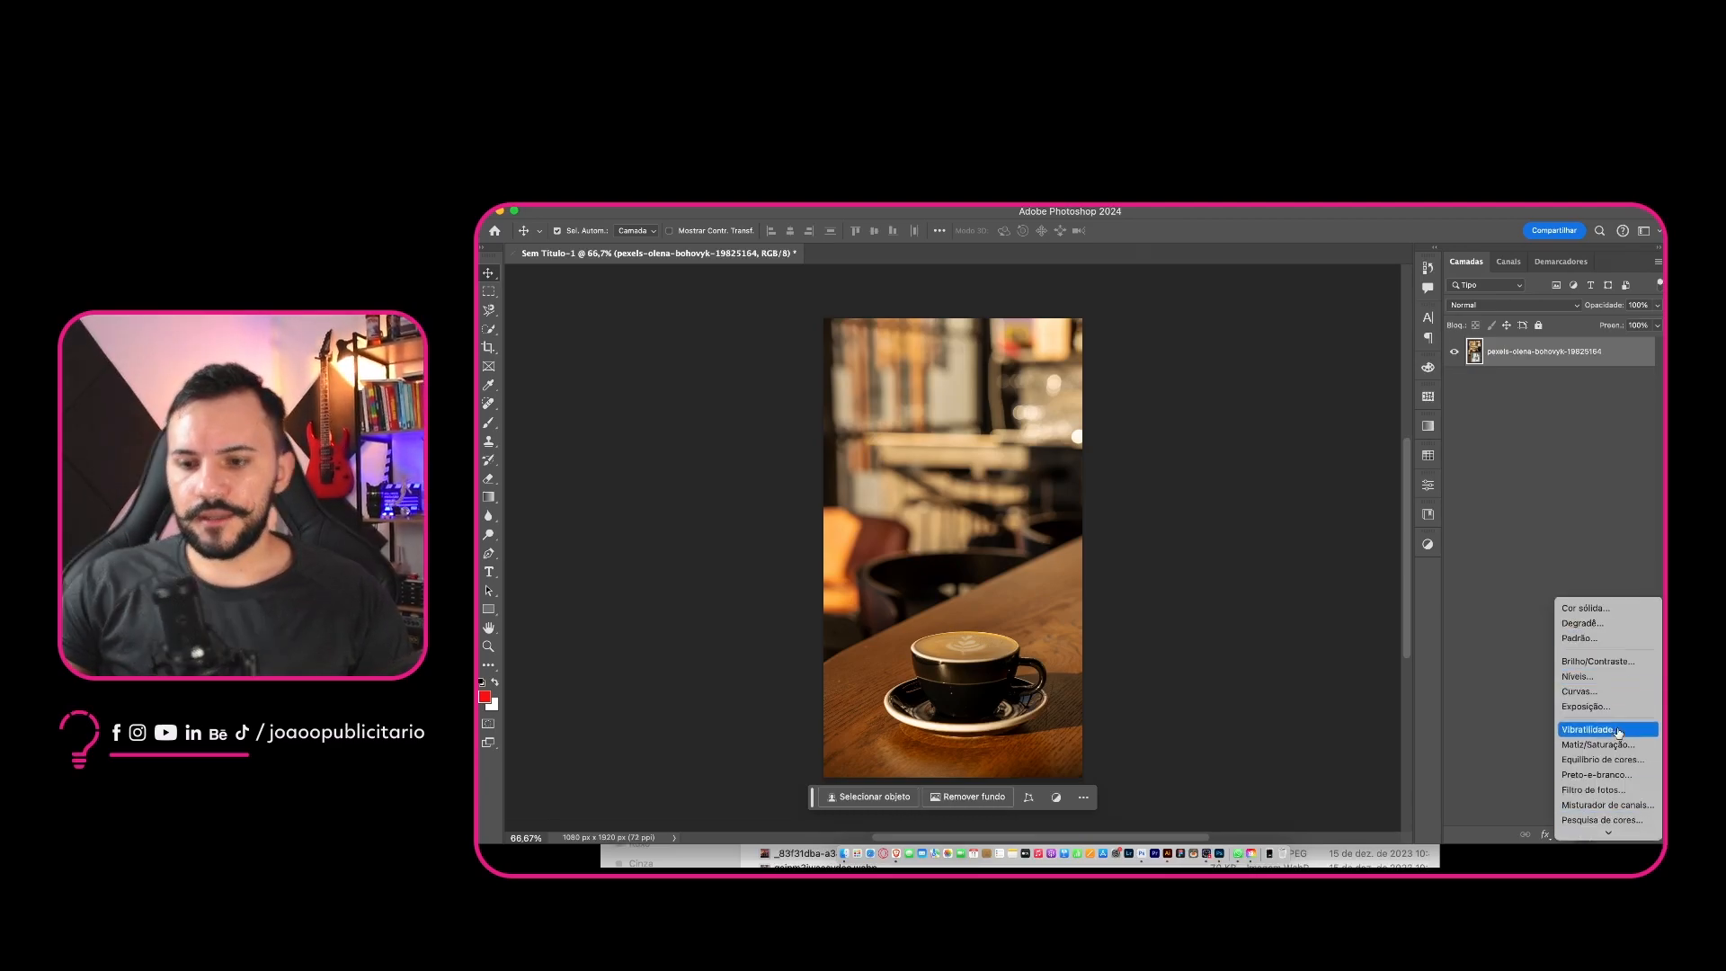
{"action": "scroll", "coordinate": [1609, 739], "scroll_direction": "down", "scroll_amount": 2}
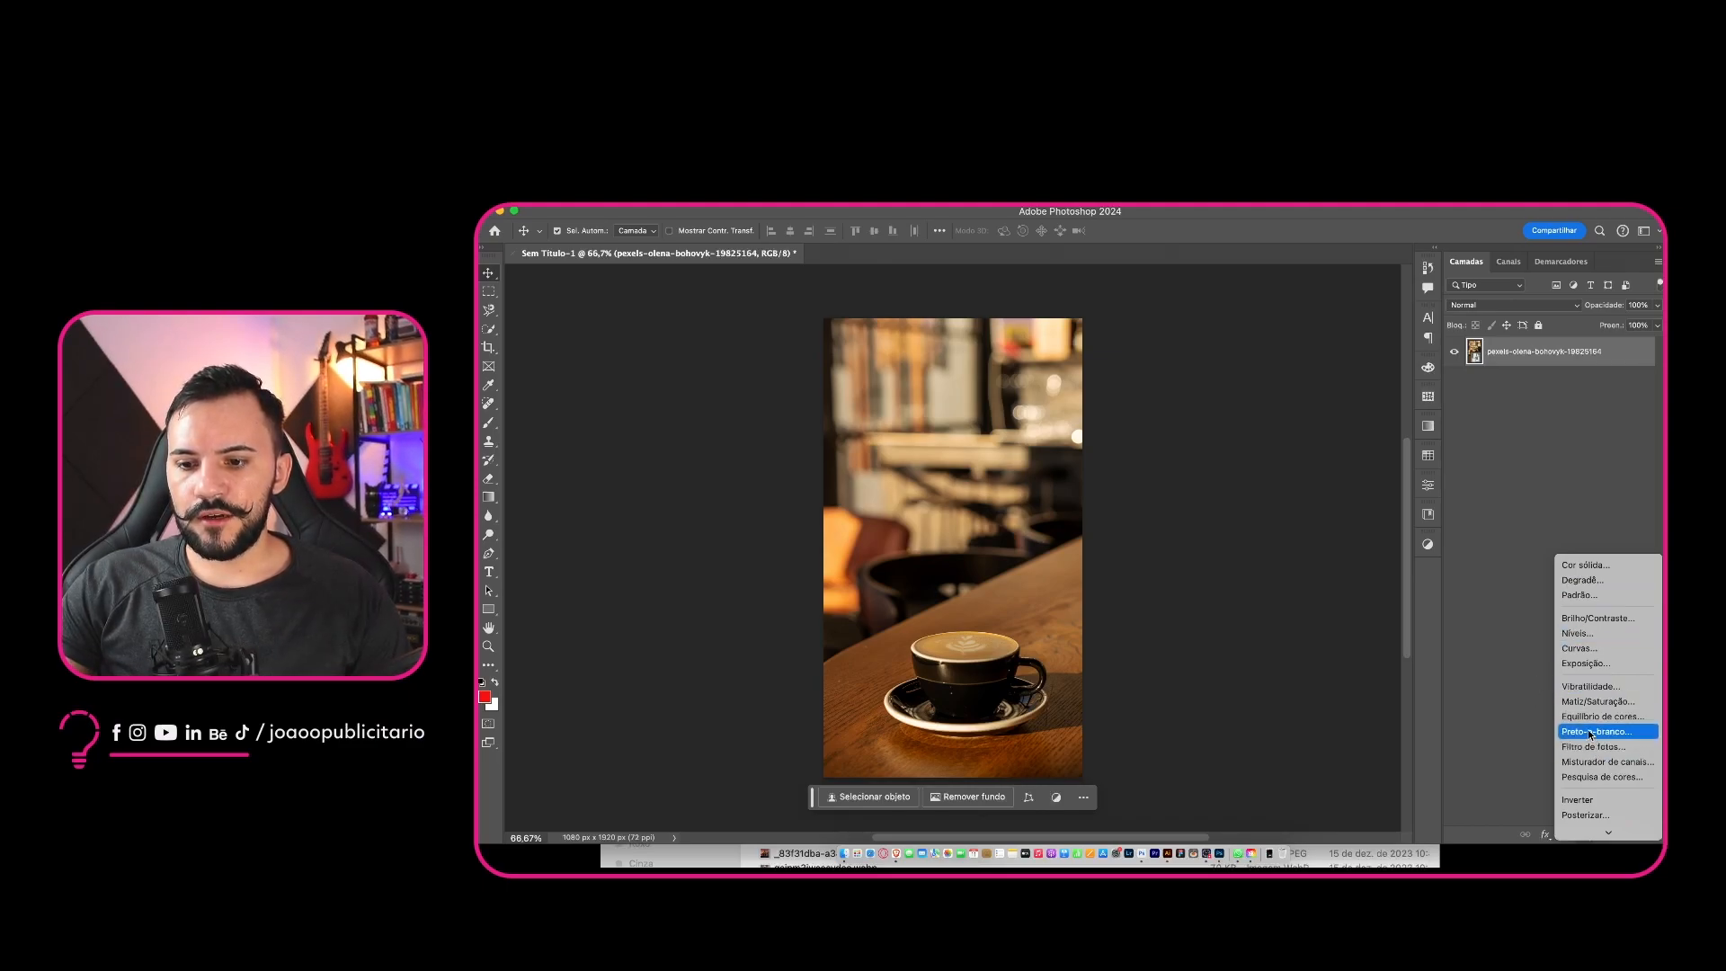
{"action": "left_click", "coordinate": [1590, 733]}
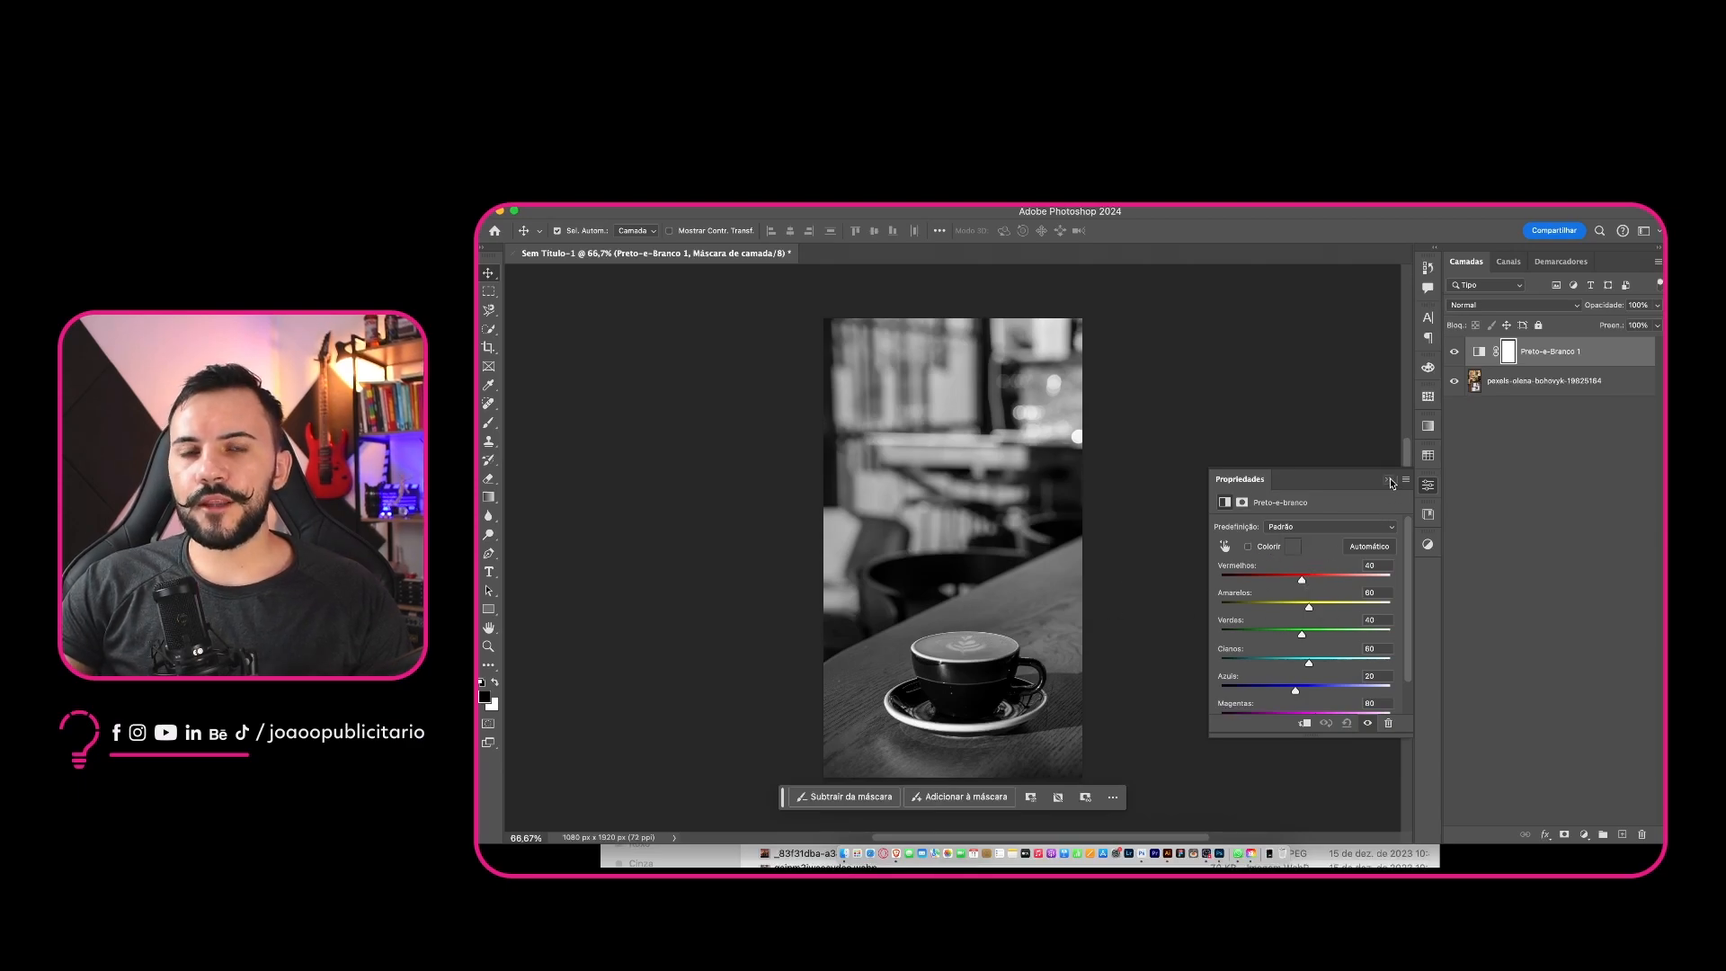
Browse the available adjustment layers and layer effects, and undo the Black & White adjustment layer
{"action": "left_click", "coordinate": [1583, 834]}
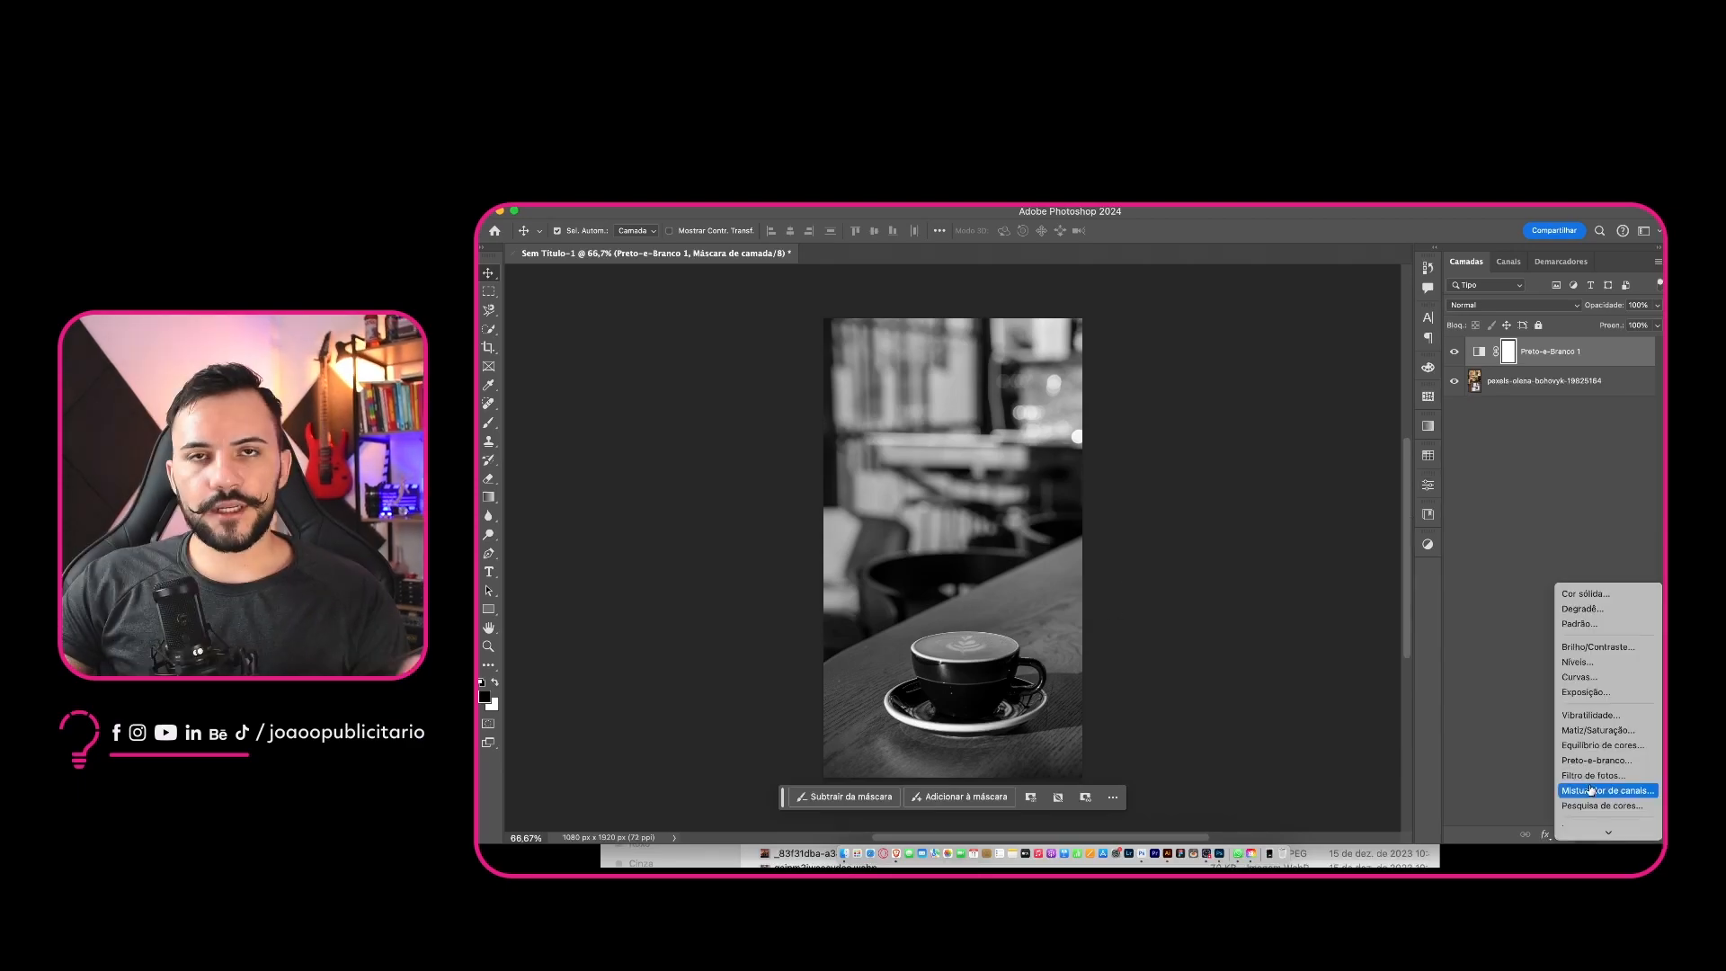
{"action": "left_click", "coordinate": [1544, 747]}
{"action": "left_click", "coordinate": [1544, 835]}
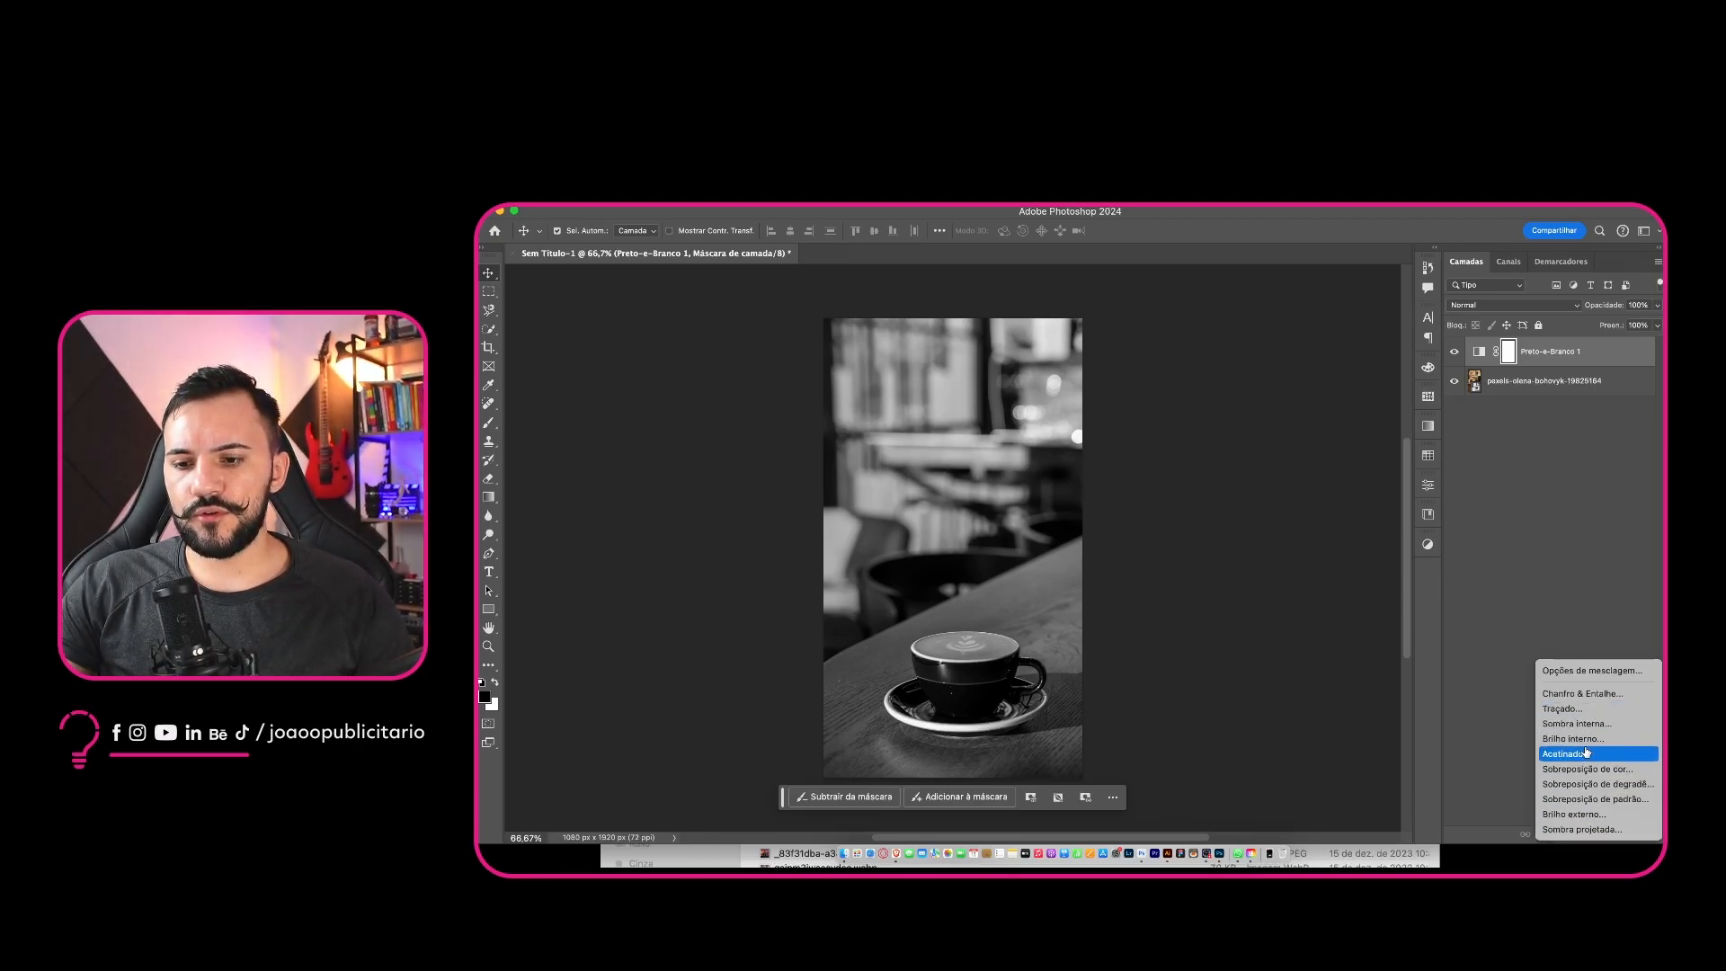
{"action": "left_click", "coordinate": [1585, 753]}
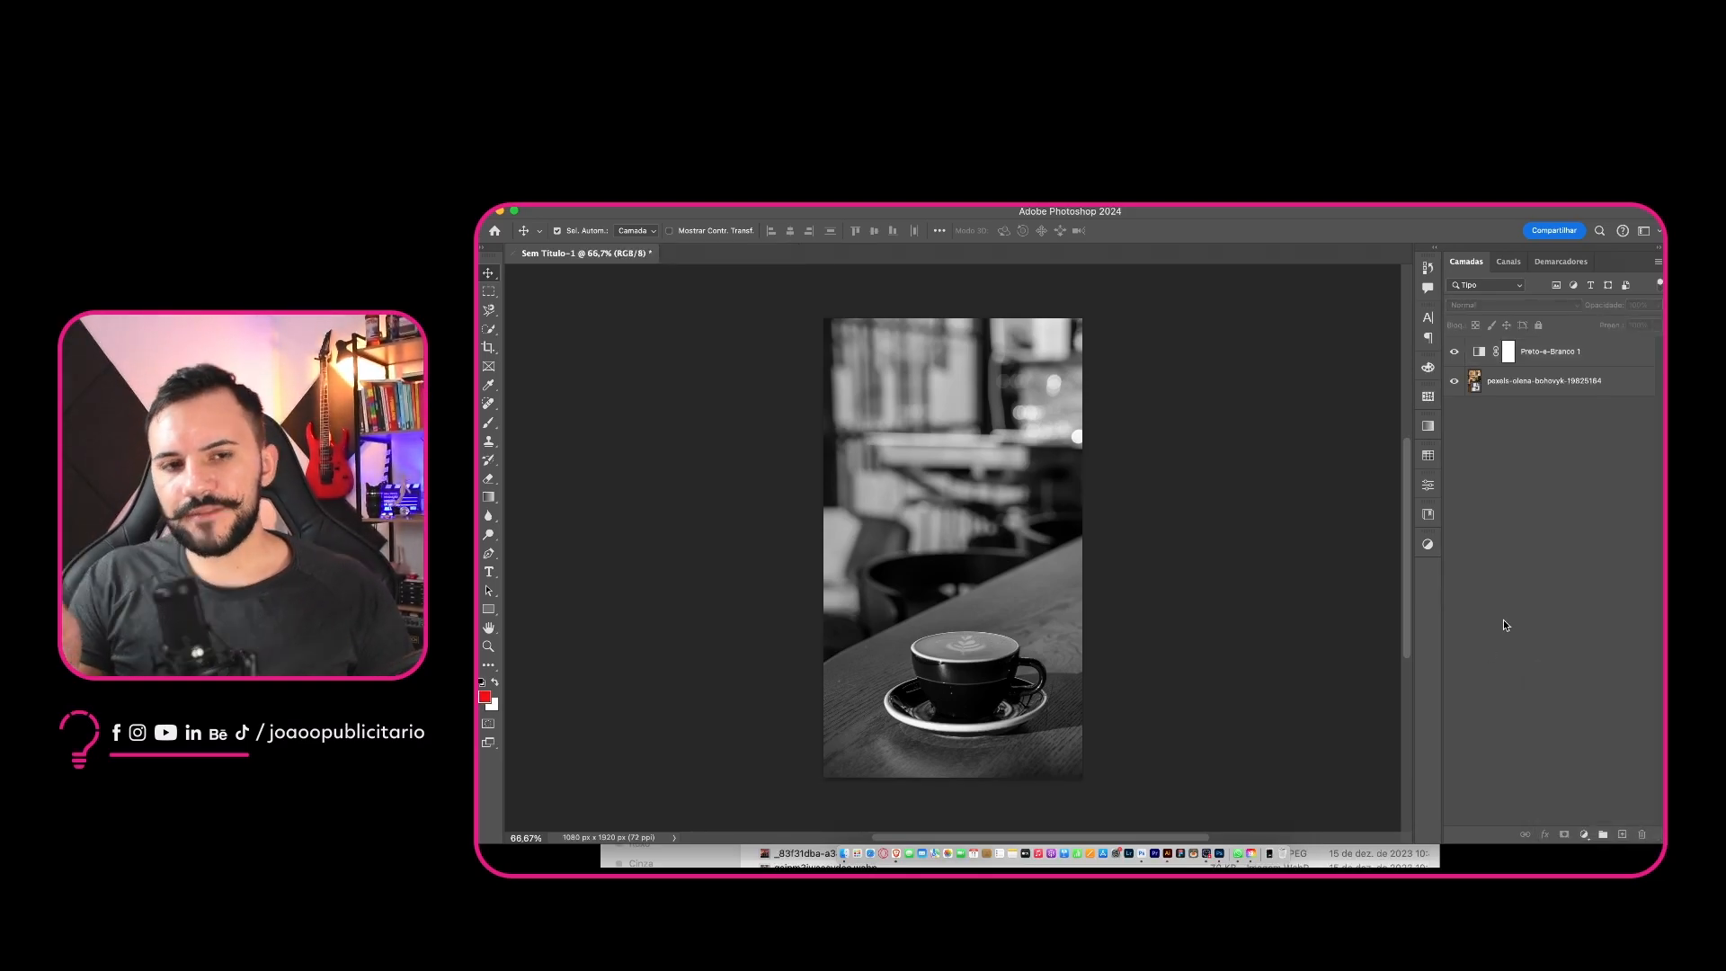
{"action": "key", "text": "super+z"}
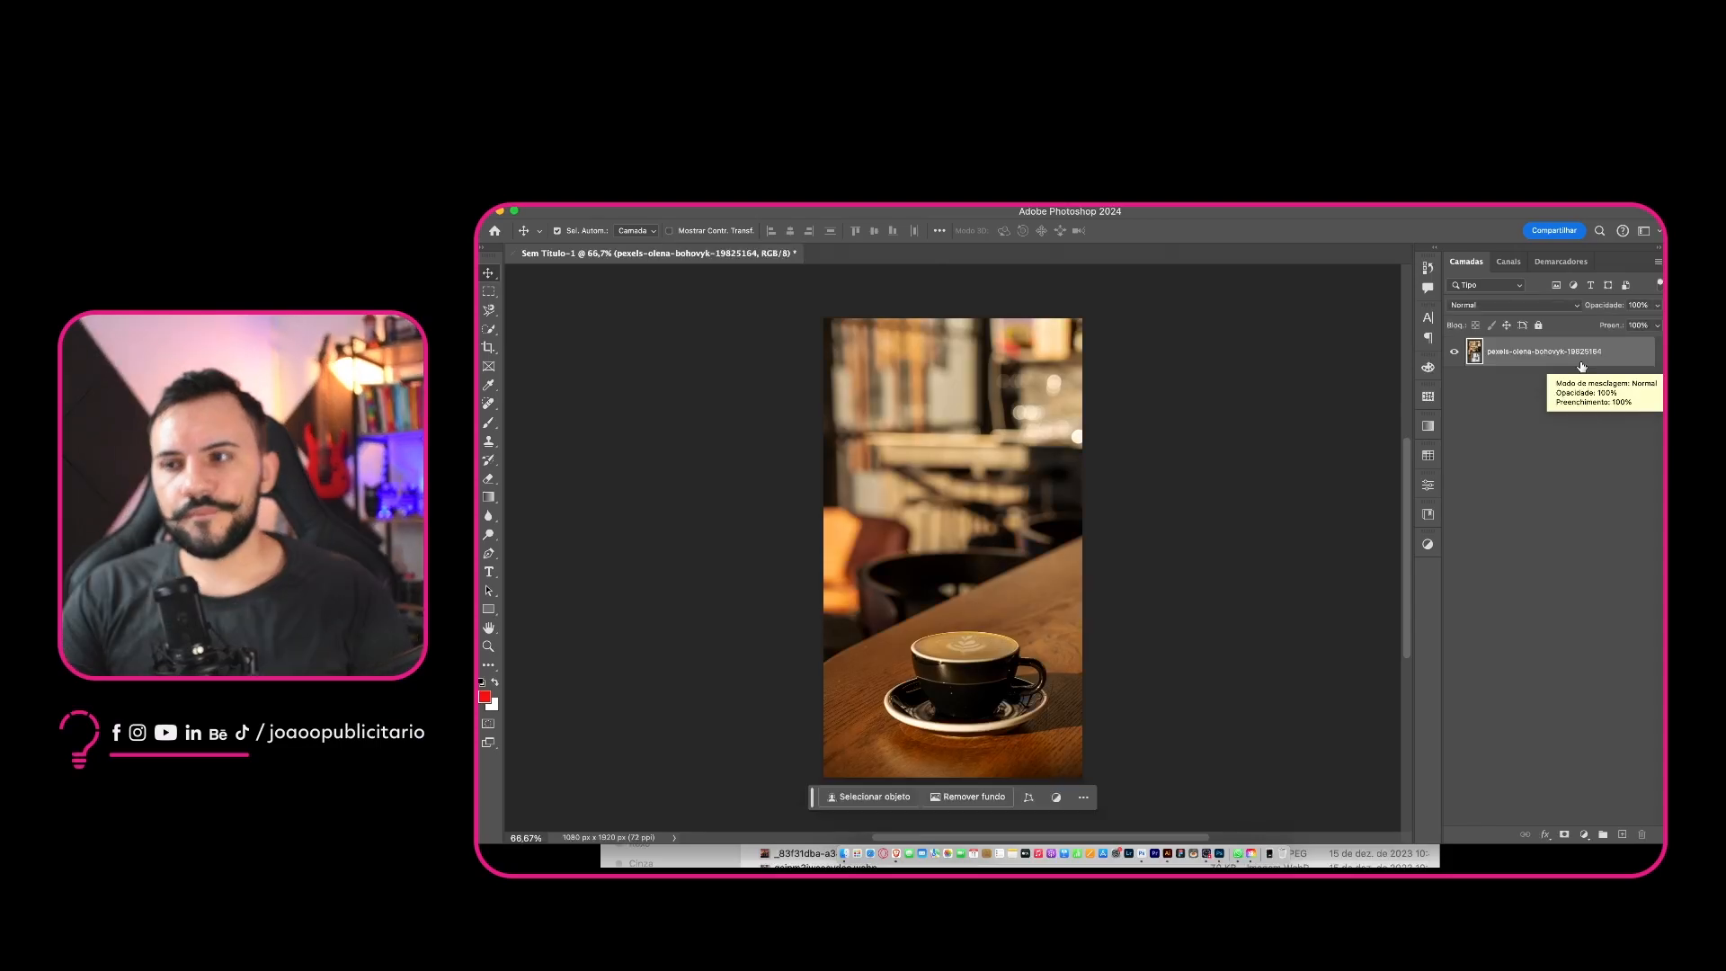